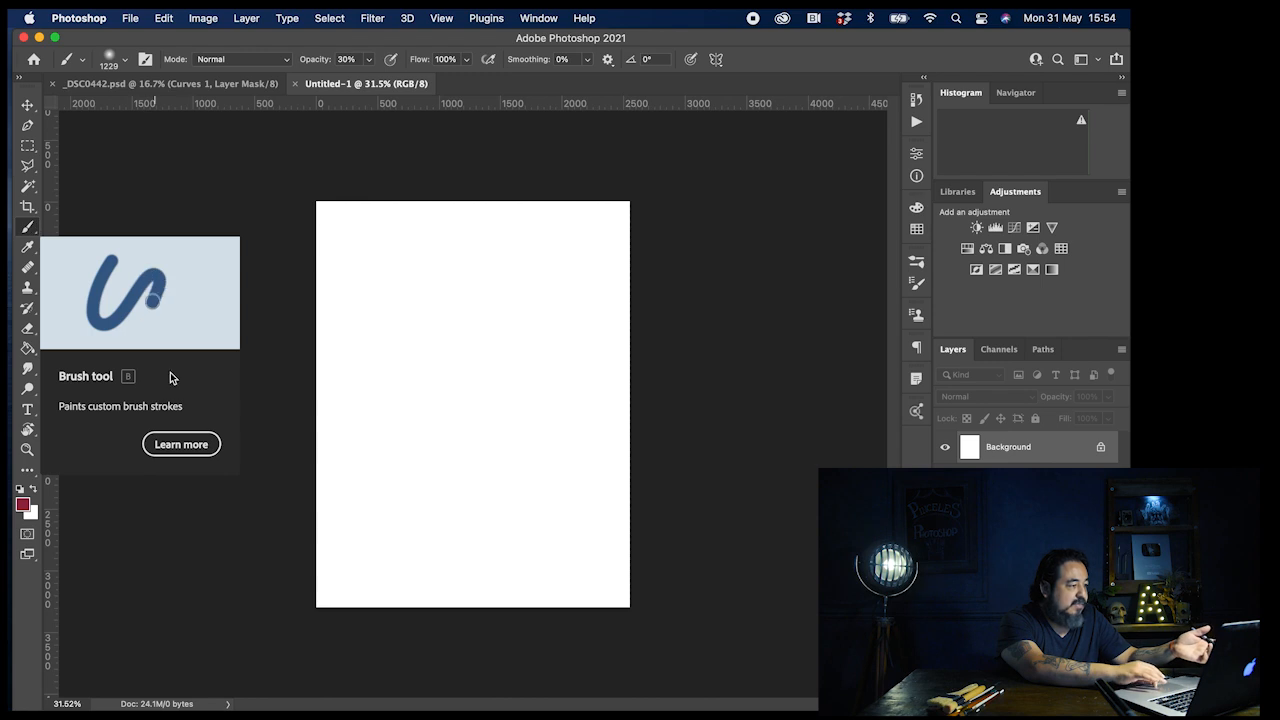
Step: View the Brush tool's help page and close it
left_click(181, 444)
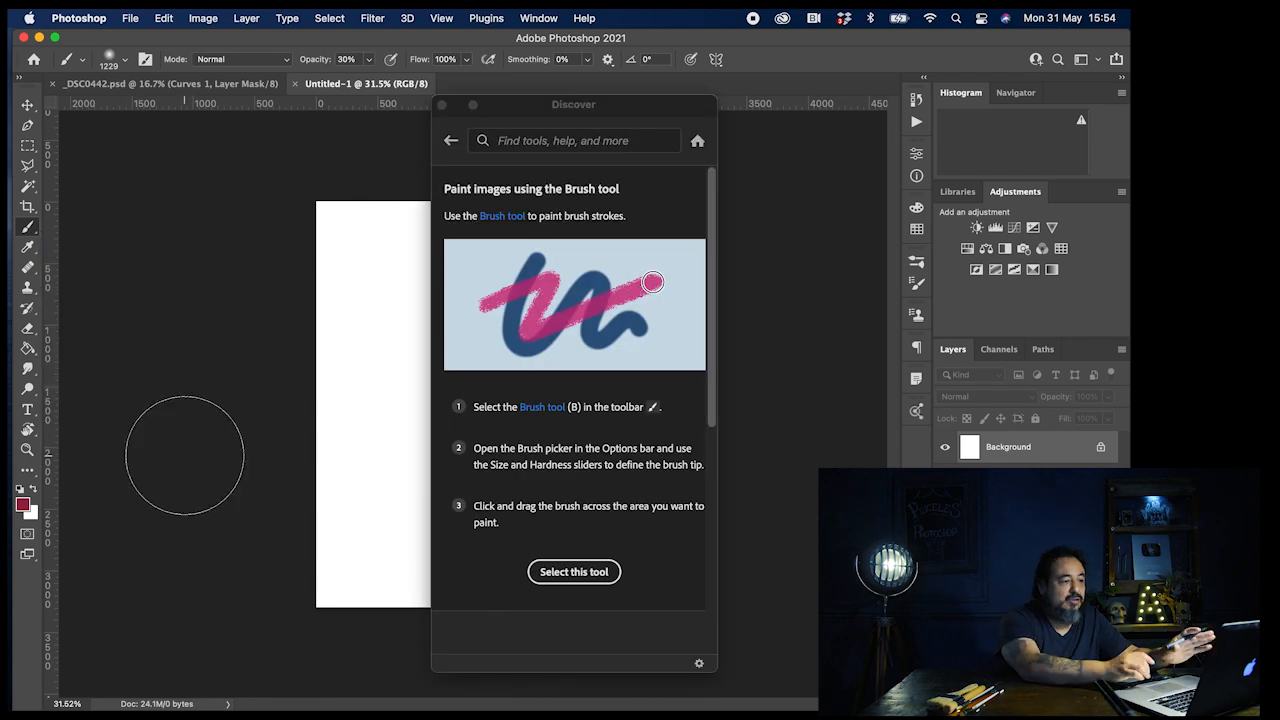
left_click(442, 105)
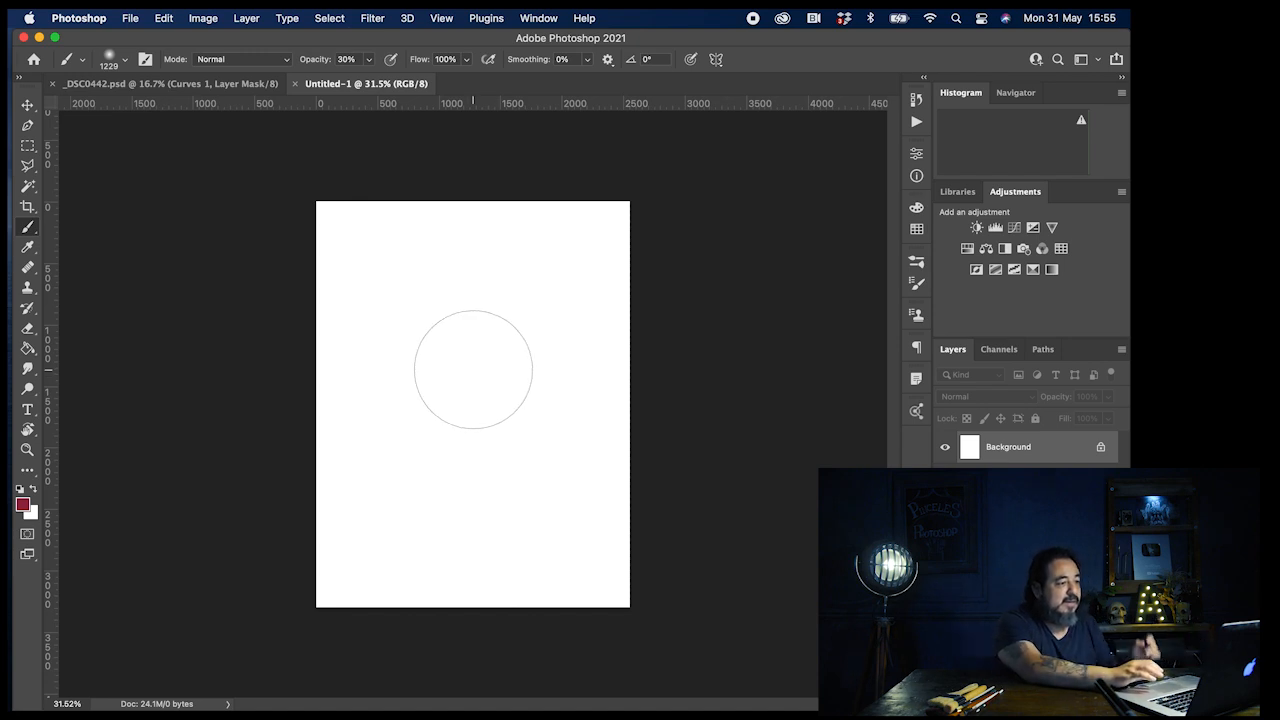
right_click(202, 374)
left_click(187, 401)
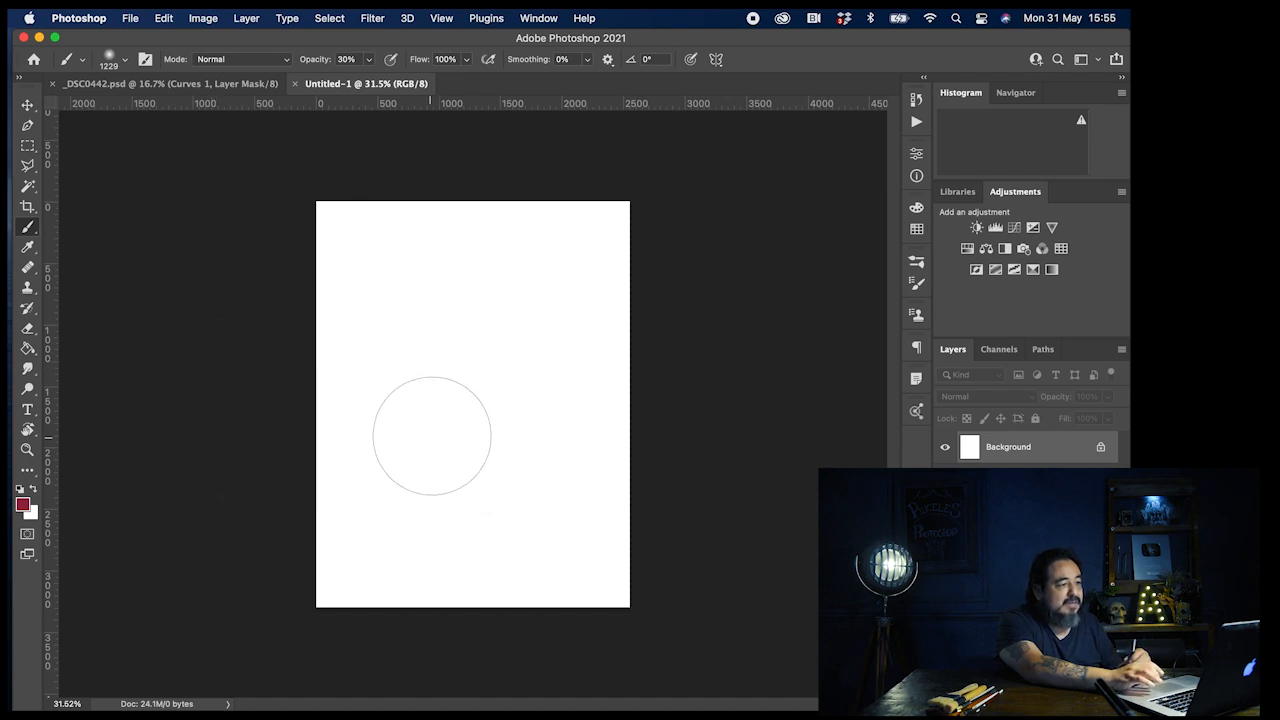
Step: Enlarge the Soft Round brush to 146 px in the brush settings
right_click(428, 393)
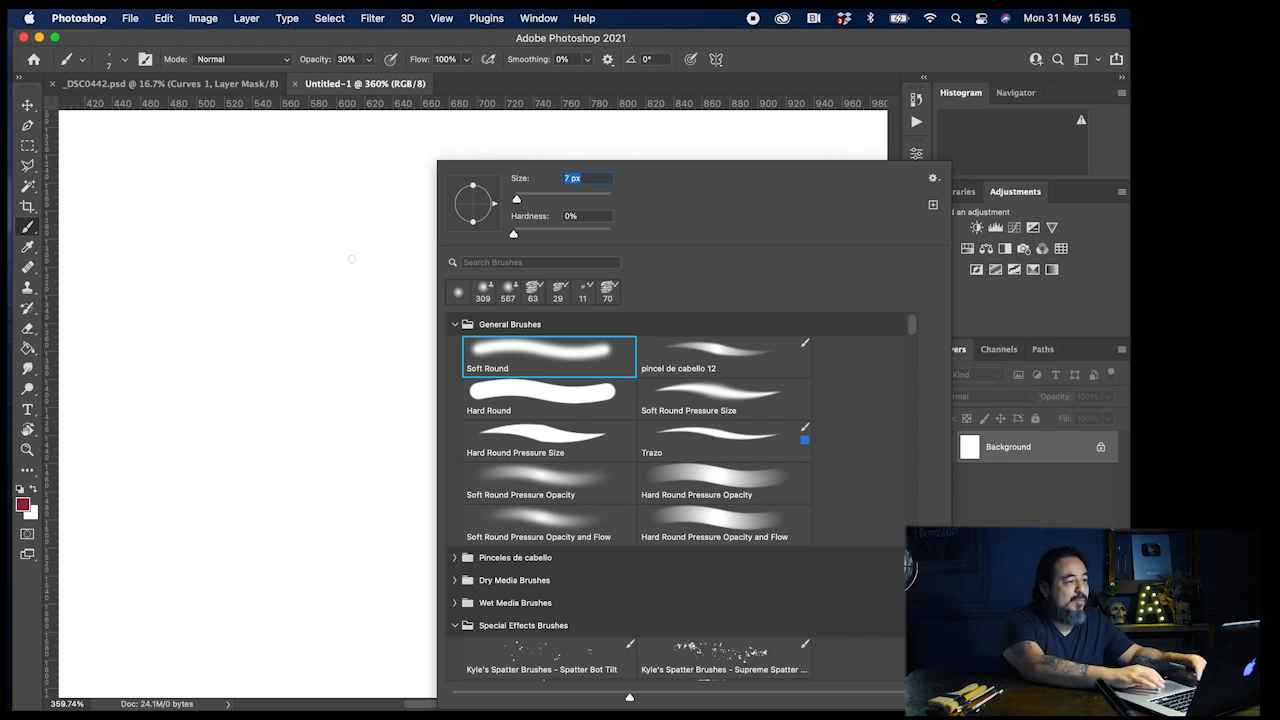
left_click_drag(517, 199, 548, 200)
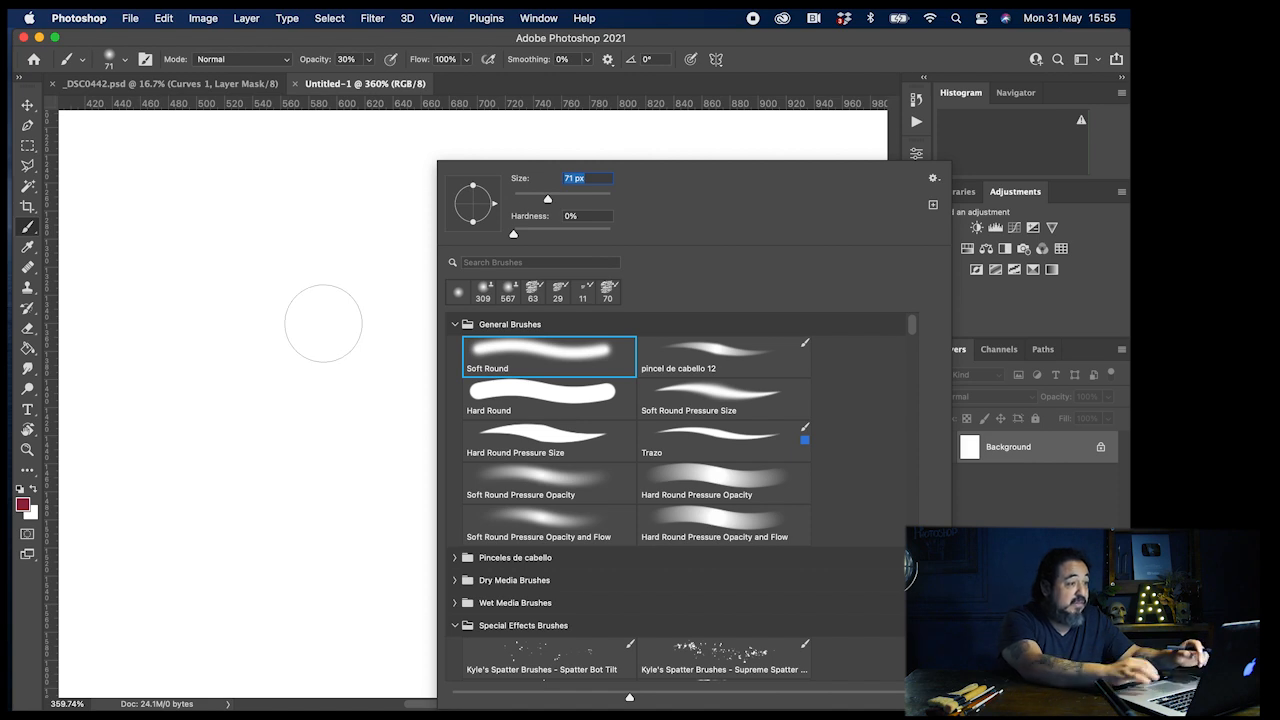
left_click_drag(549, 200, 573, 199)
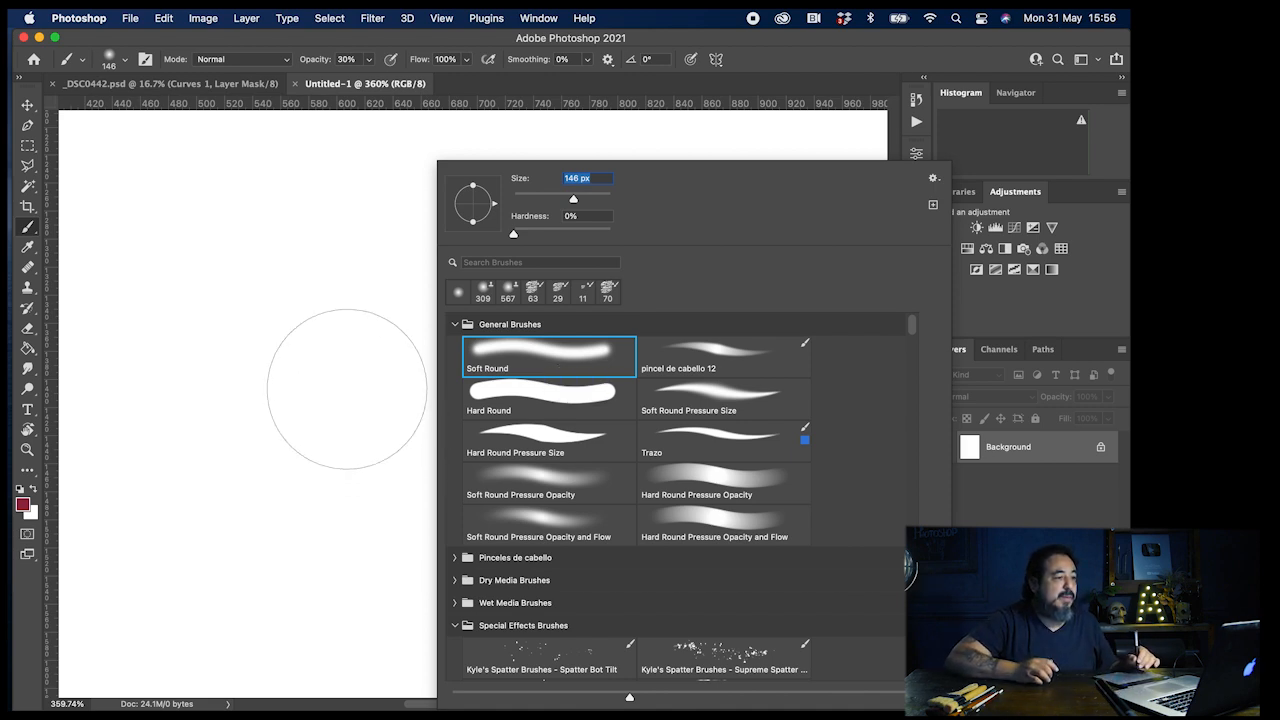
Step: Paint overlapping soft red strokes diagonally across the canvas at 30% opacity and undo them
mouse_move(334, 394)
left_mouse_down()
mouse_move(206, 257)
mouse_move(435, 527)
mouse_move(206, 177)
mouse_move(500, 566)
mouse_move(405, 335)
left_mouse_up()
mouse_move(459, 486)
left_mouse_down()
mouse_move(271, 294)
mouse_move(486, 557)
mouse_move(214, 200)
mouse_move(450, 440)
left_mouse_up()
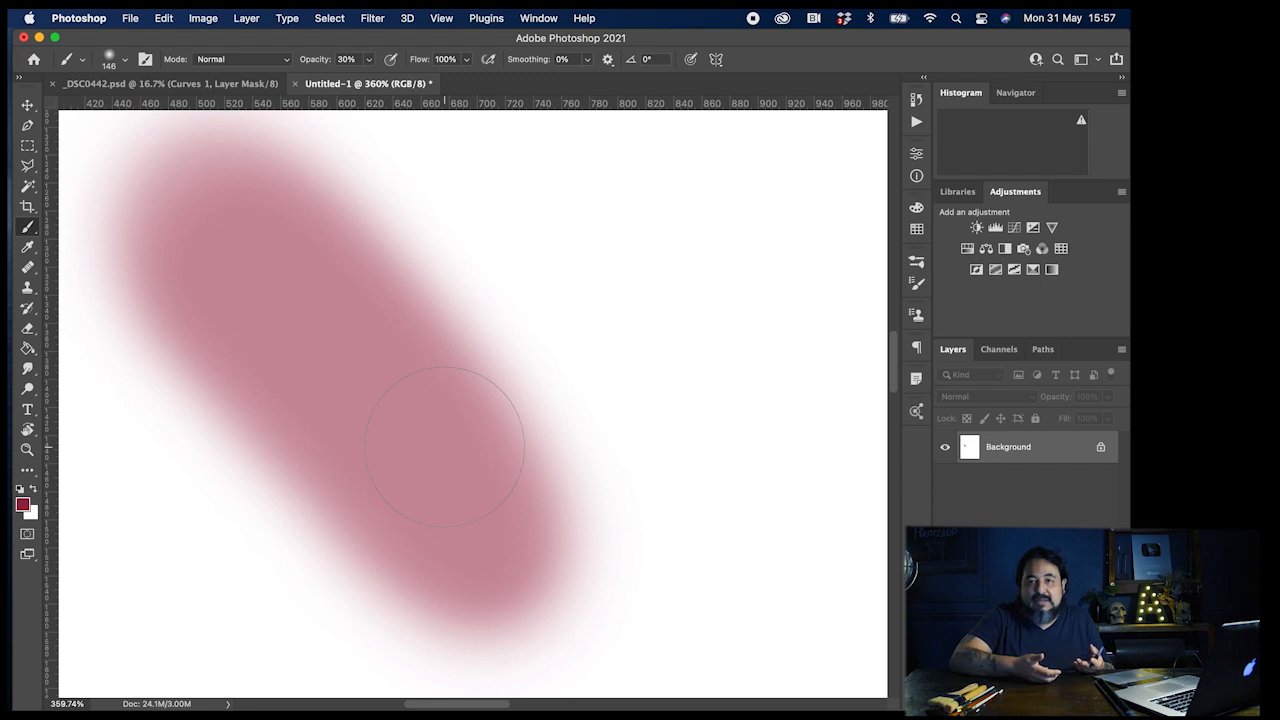
key("super+z")
key("super+z")
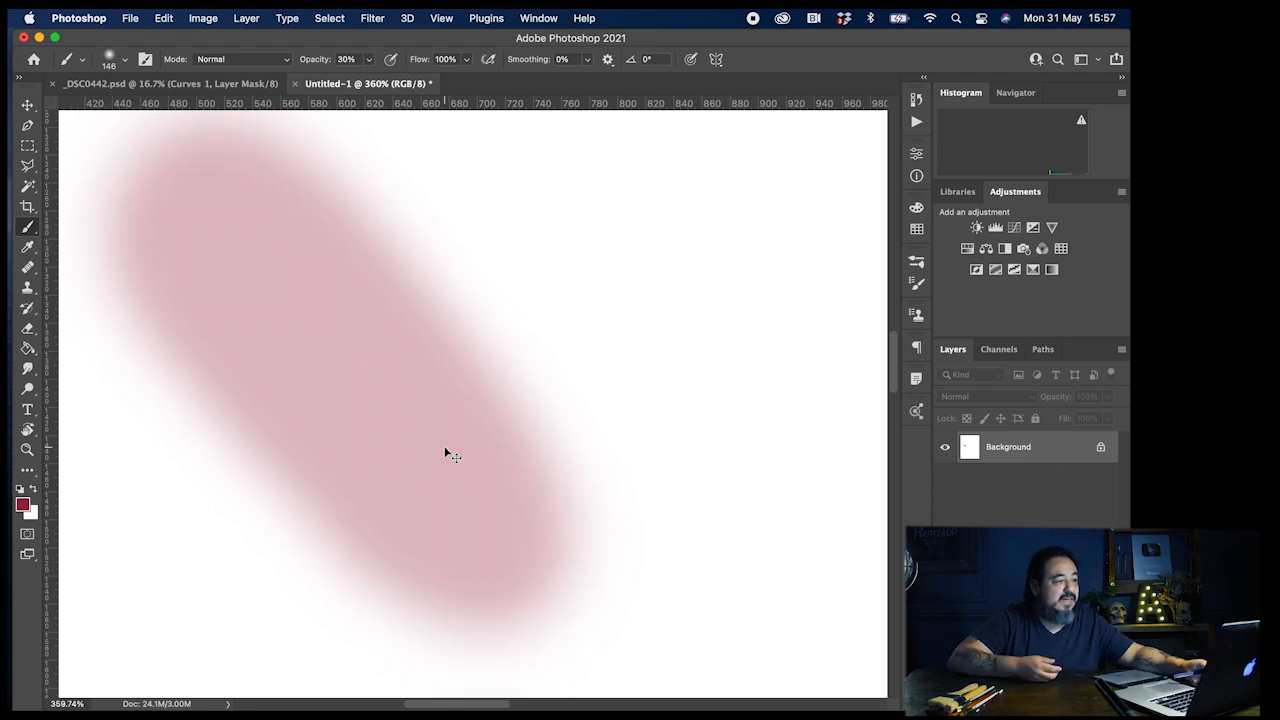
Step: Add a new empty layer and enlarge the Soft Round brush to 3200 px
scroll(444, 446, "down", 5)
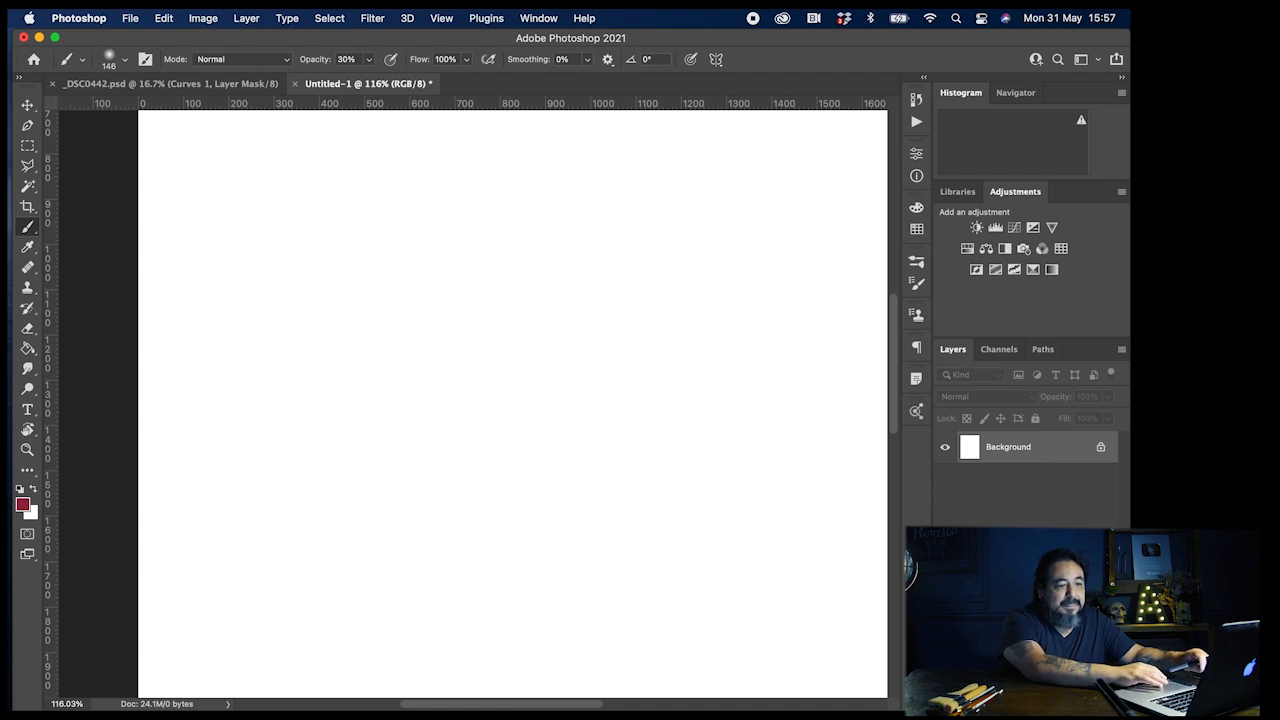
key("super+alt+shift+n")
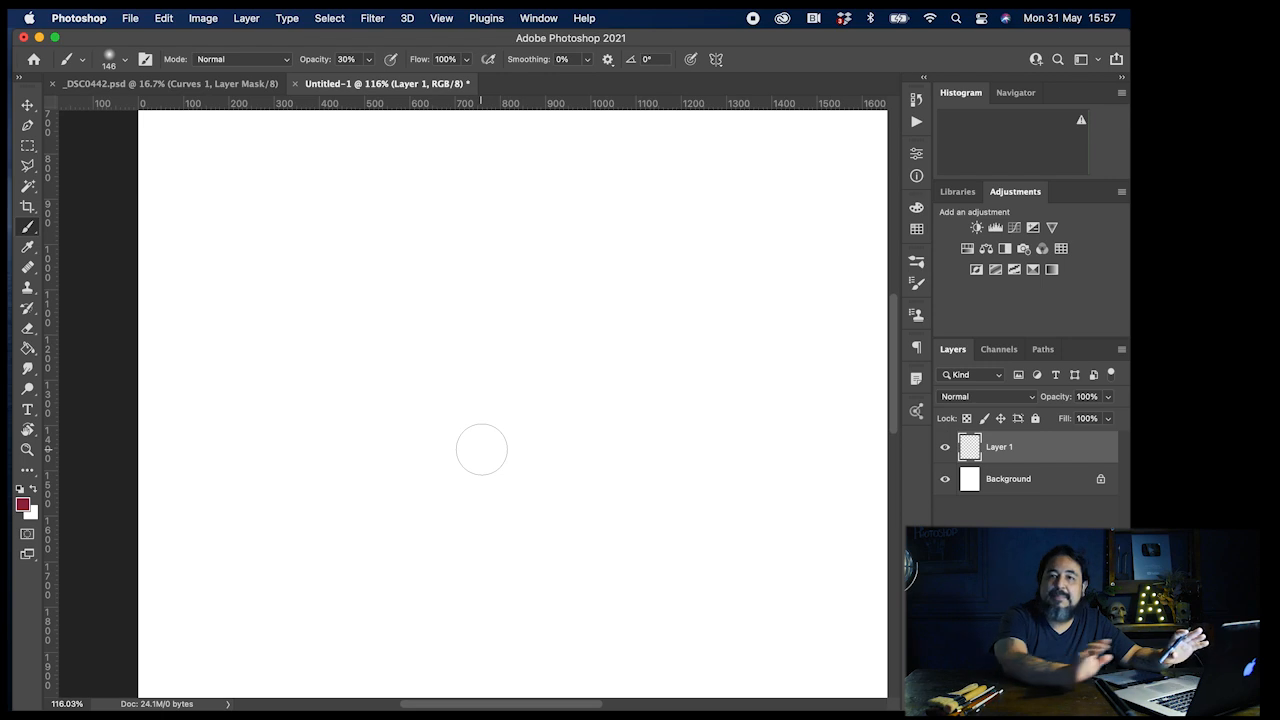
right_click(481, 449)
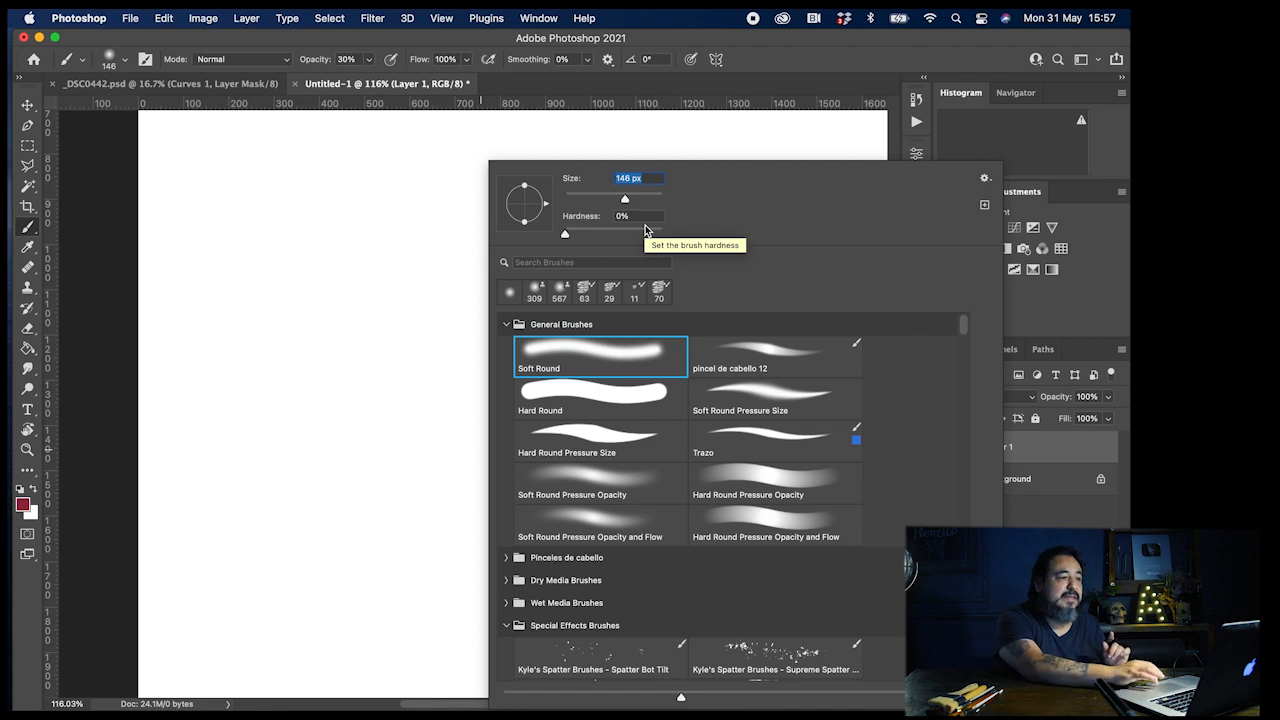
left_click_drag(626, 199, 656, 206)
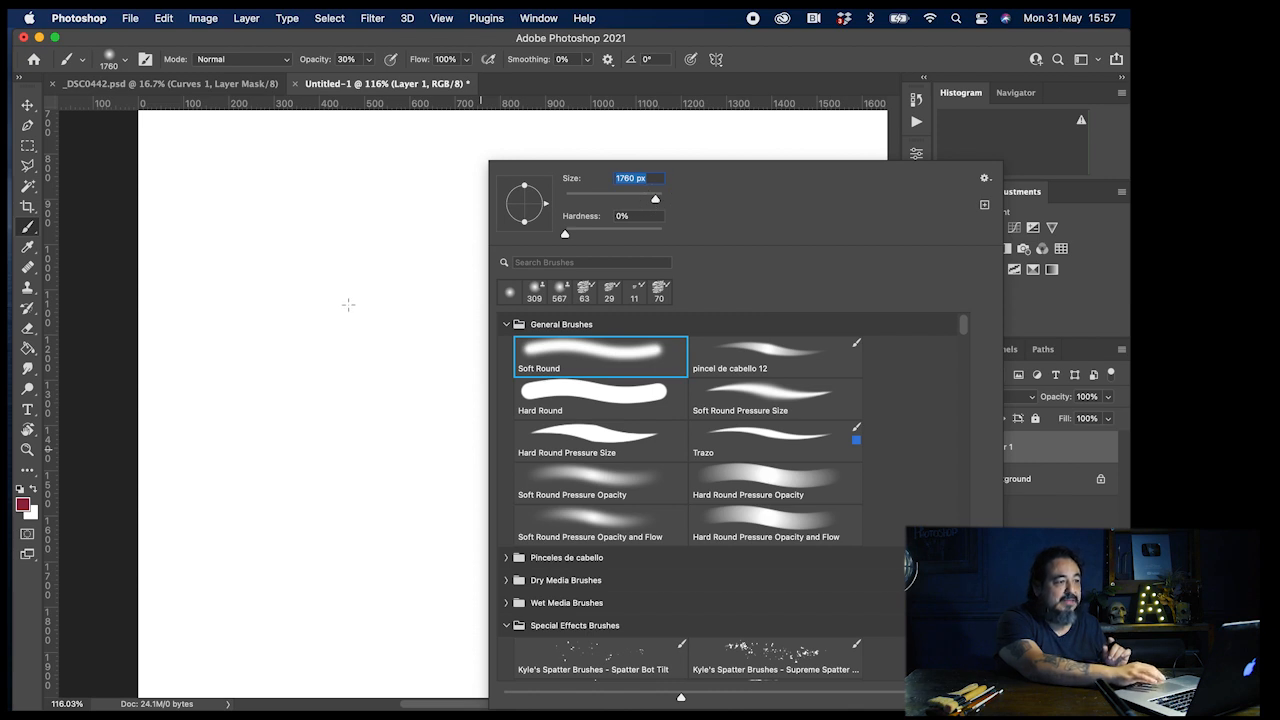
left_click_drag(654, 200, 641, 201)
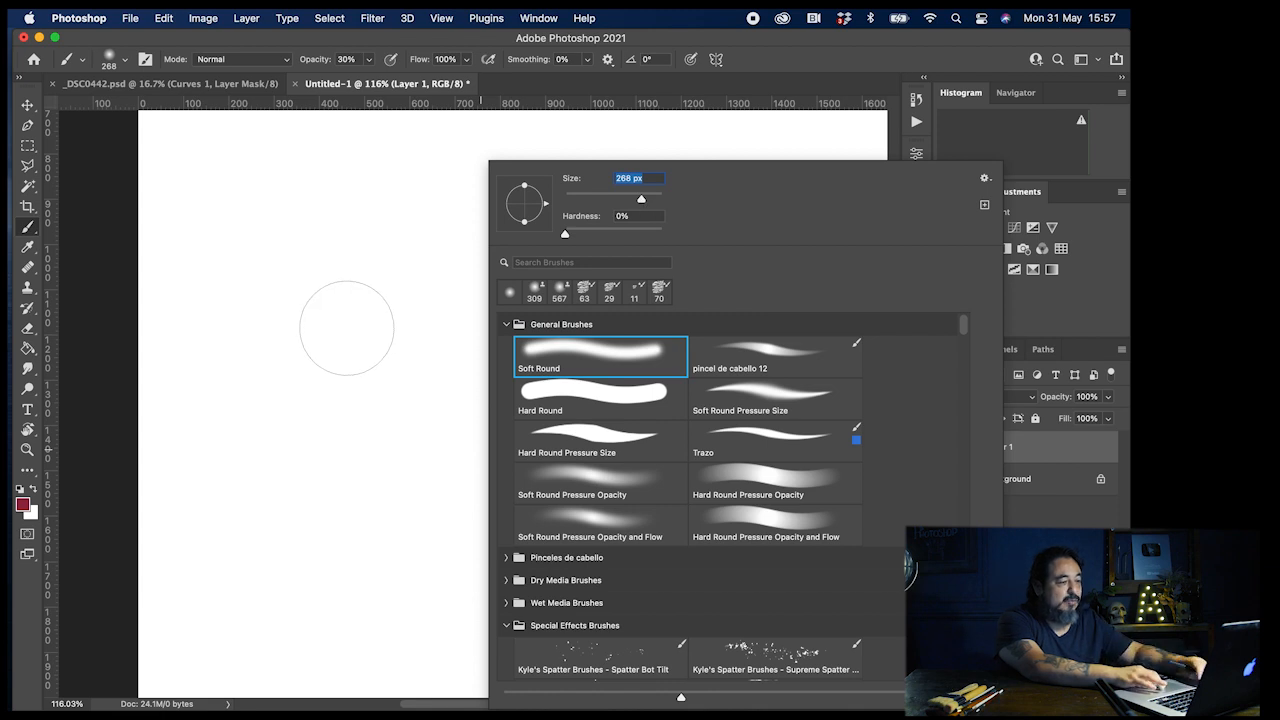
scroll(346, 328, "down", 5)
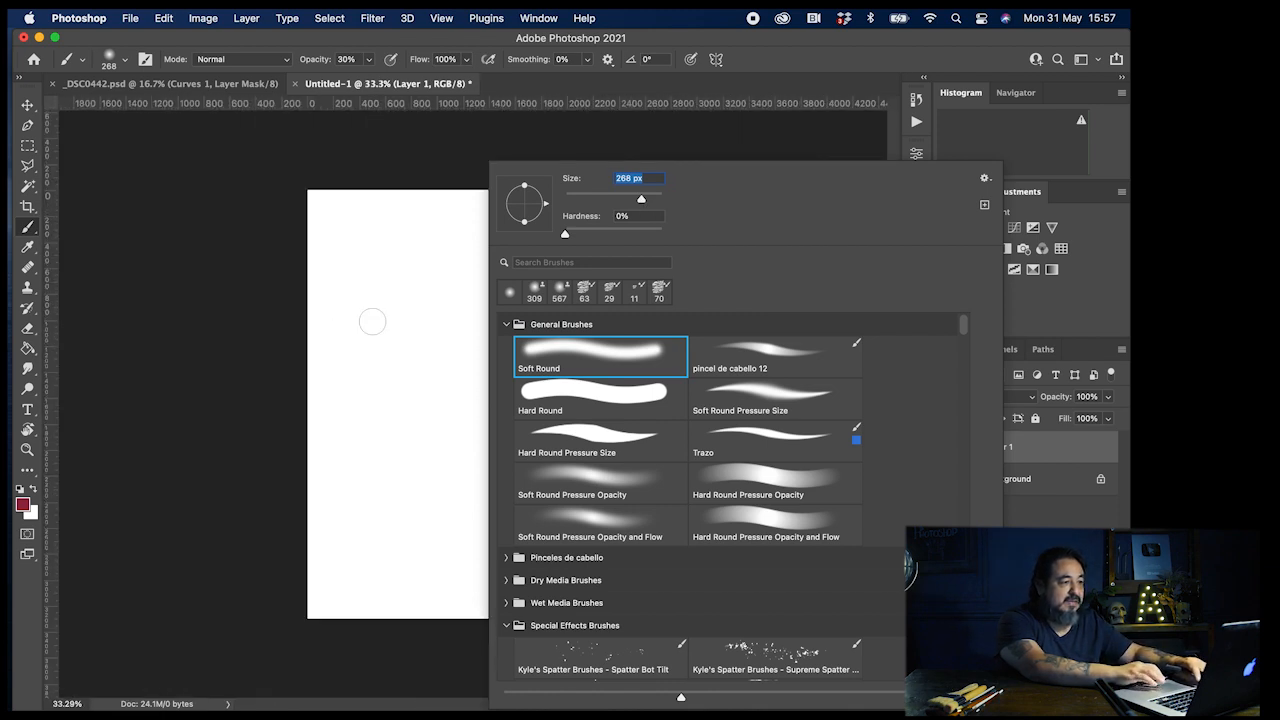
left_click_drag(646, 201, 656, 200)
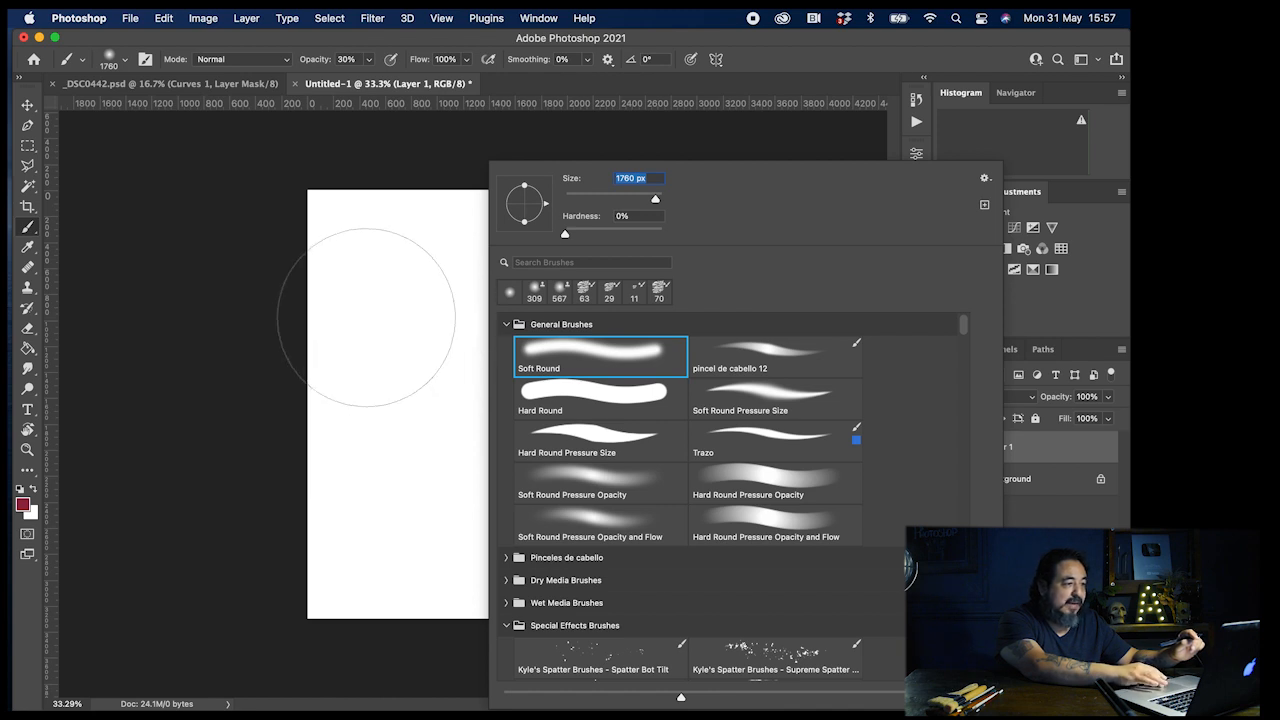
left_click_drag(658, 203, 660, 207)
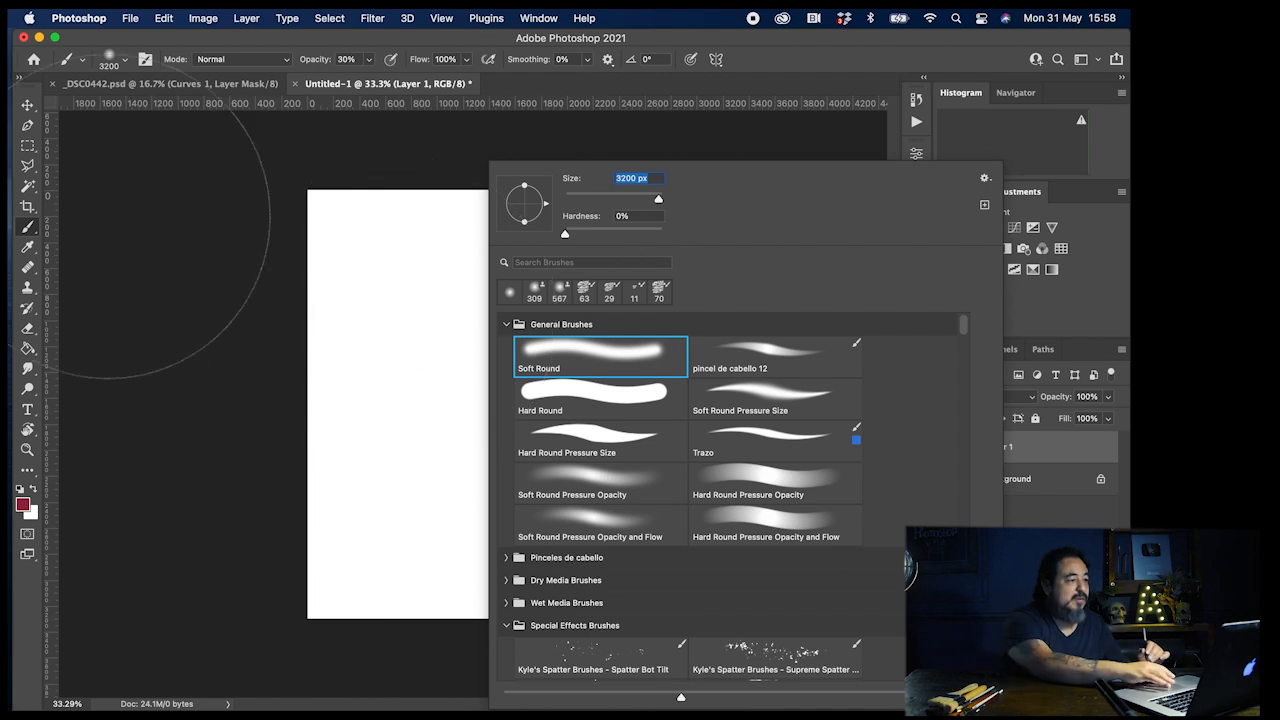
Step: Cover the page on Layer 1 with broad soft red strokes at 30% opacity and delete the layer
left_click(193, 270)
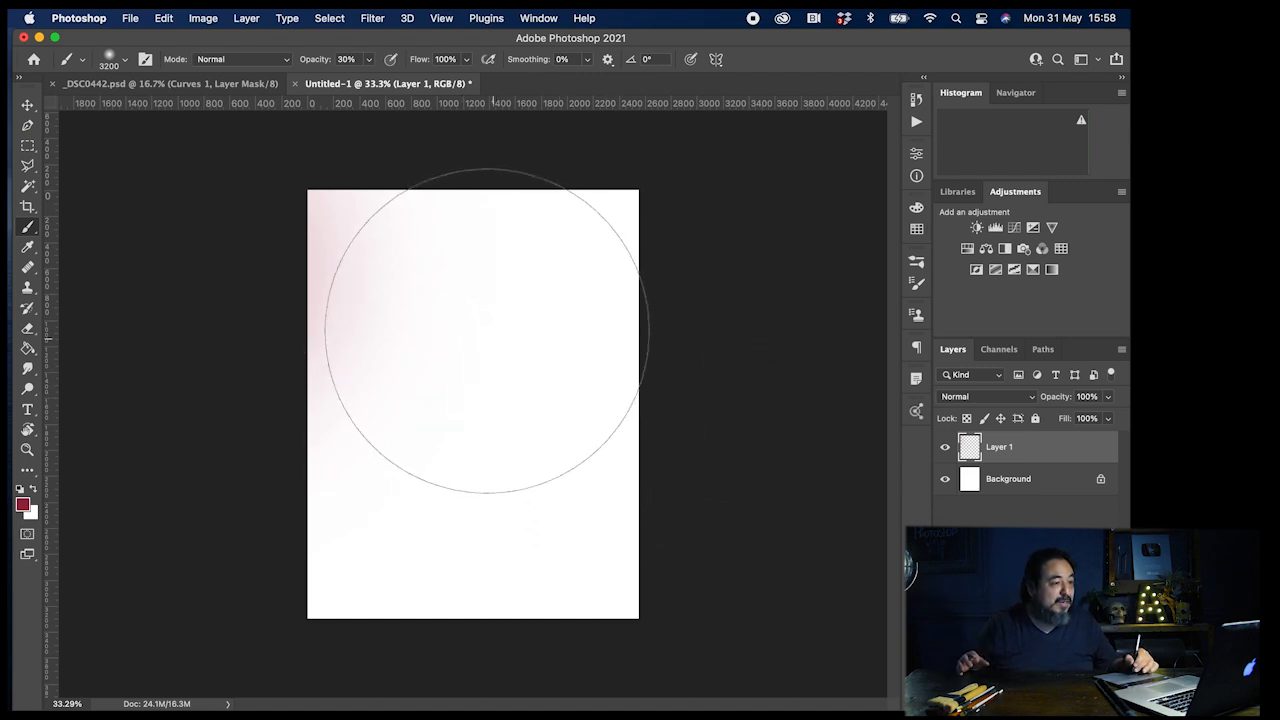
left_click(491, 347)
mouse_move(525, 321)
left_mouse_down()
mouse_move(438, 211)
mouse_move(408, 266)
mouse_move(566, 394)
mouse_move(499, 432)
left_mouse_up()
mouse_move(614, 366)
left_mouse_down()
mouse_move(449, 534)
mouse_move(510, 461)
left_mouse_up()
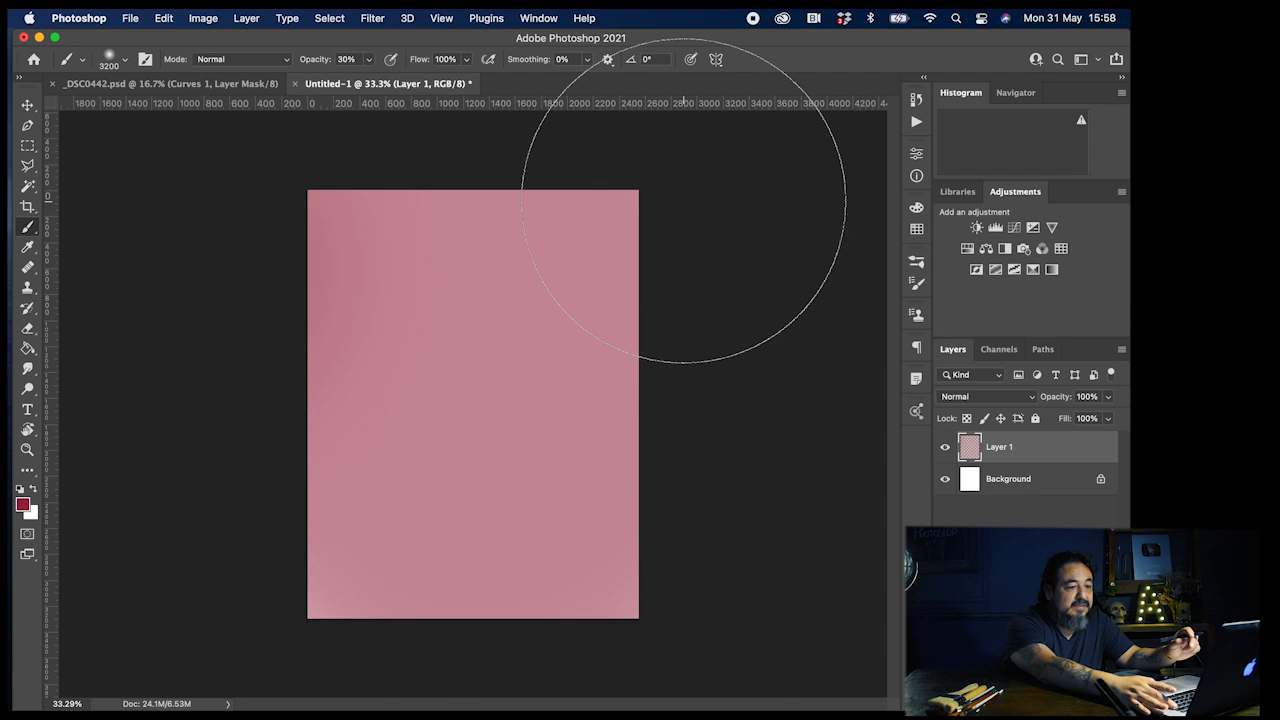
key("BackSpace")
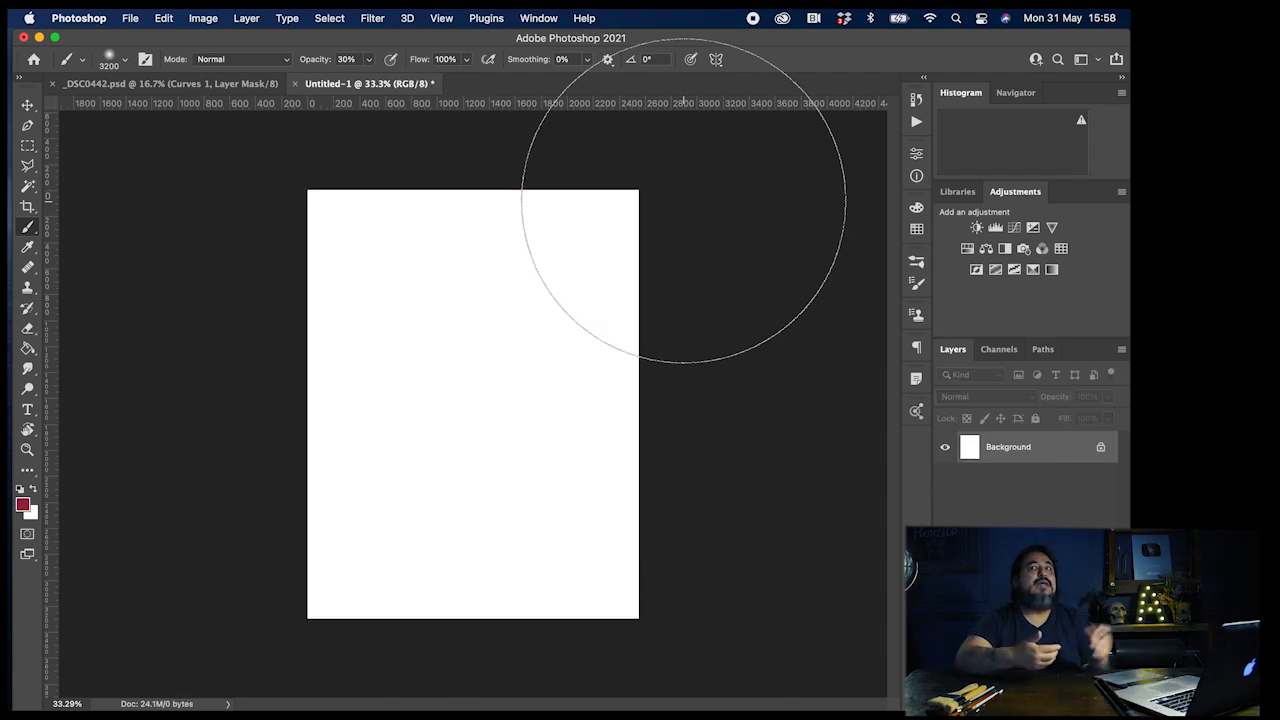
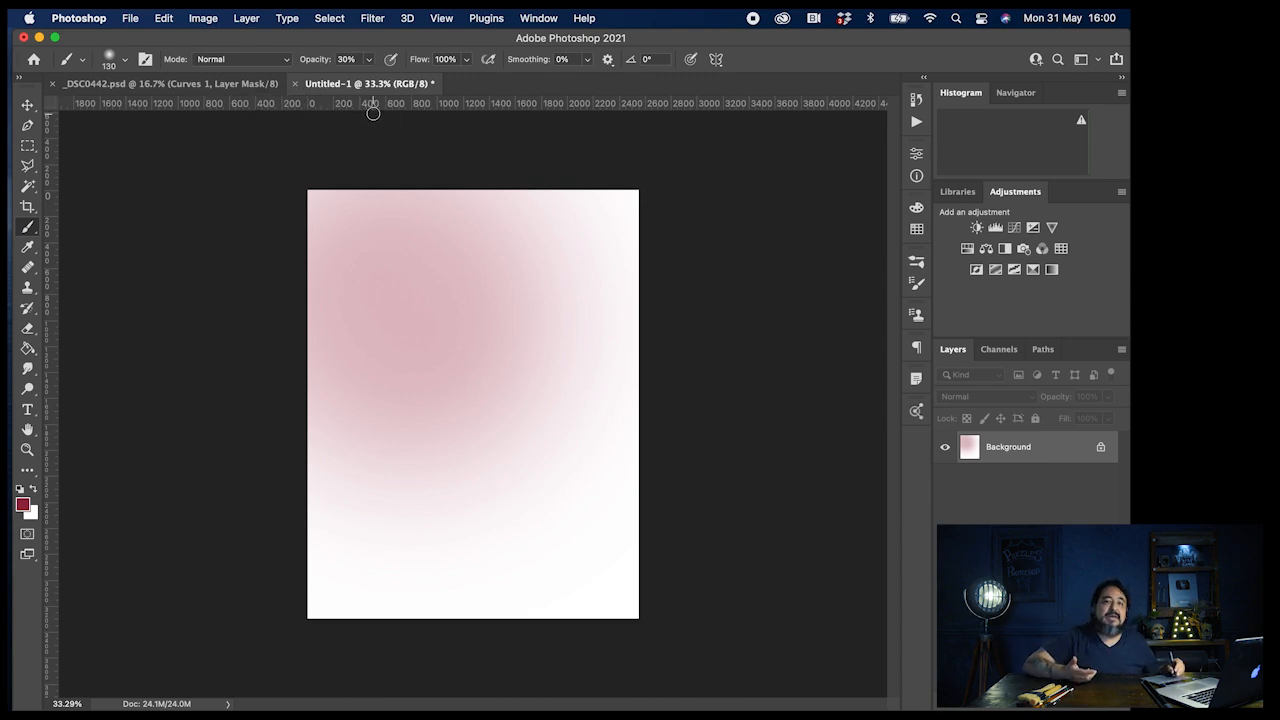
Step: Paint one diagonal red test stroke over the soft red patch at 30% opacity and undo it
left_click(369, 62)
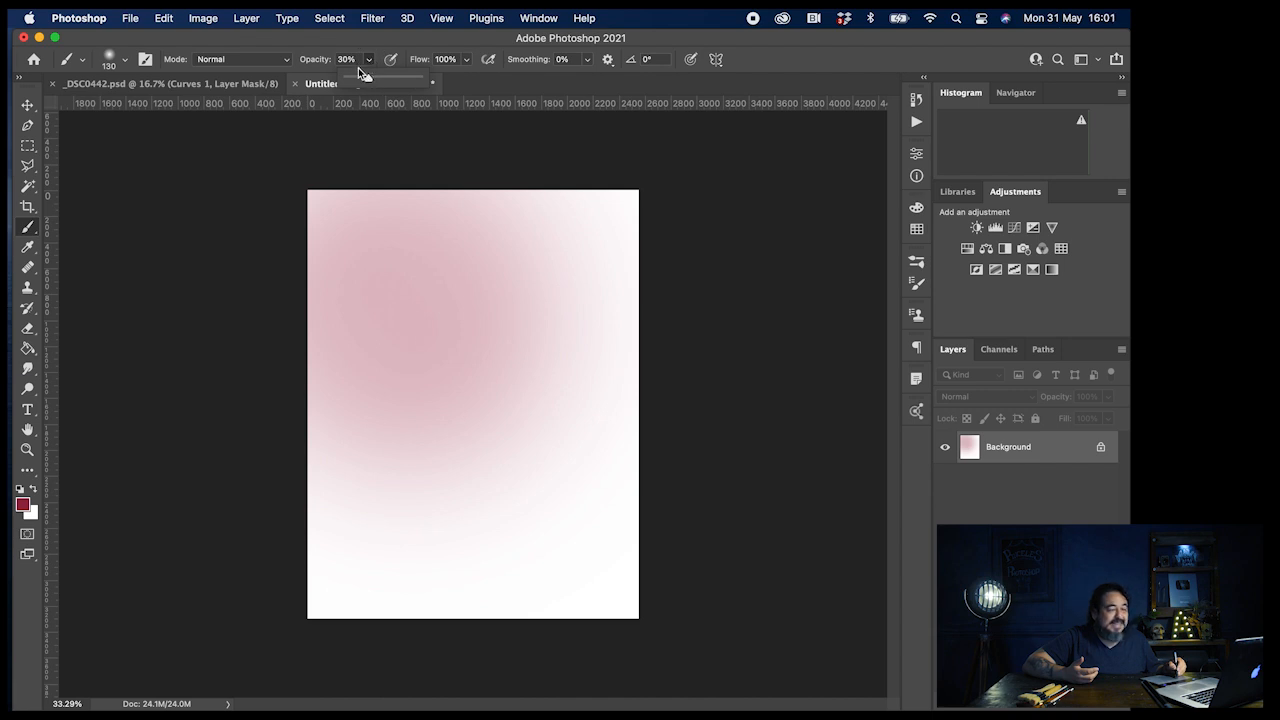
left_click_drag(410, 280, 508, 502)
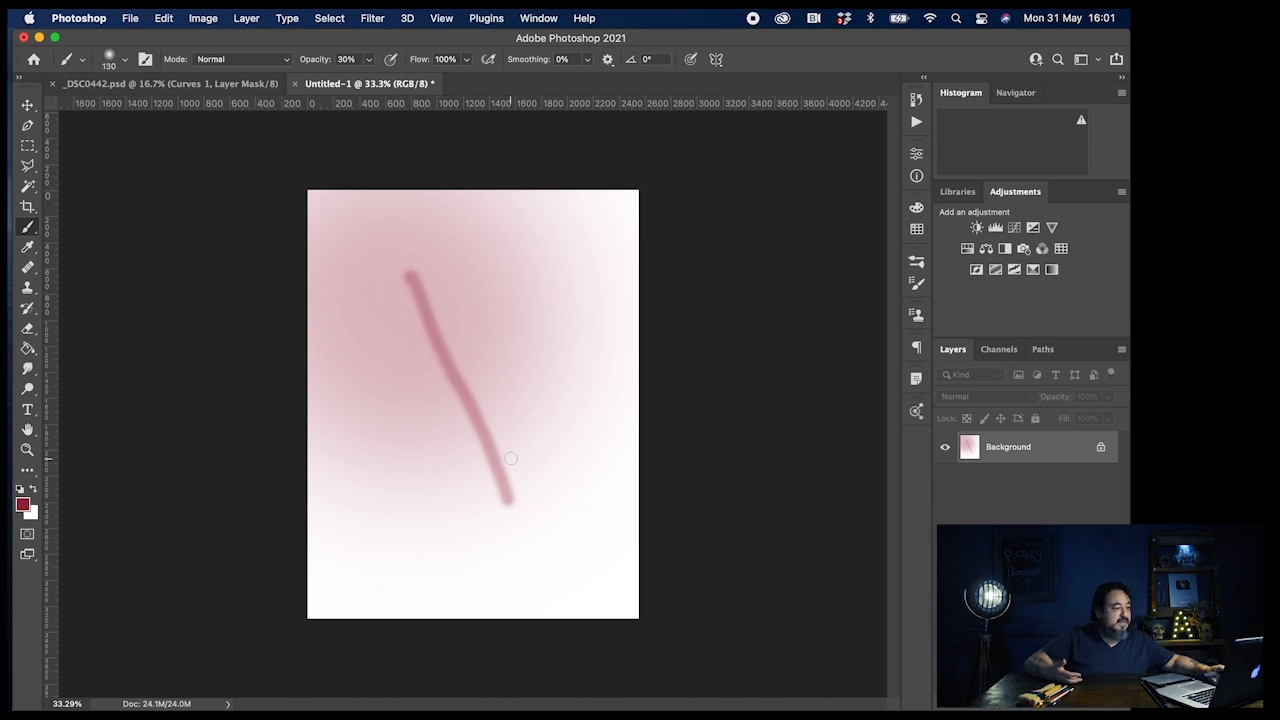
key("super+z")
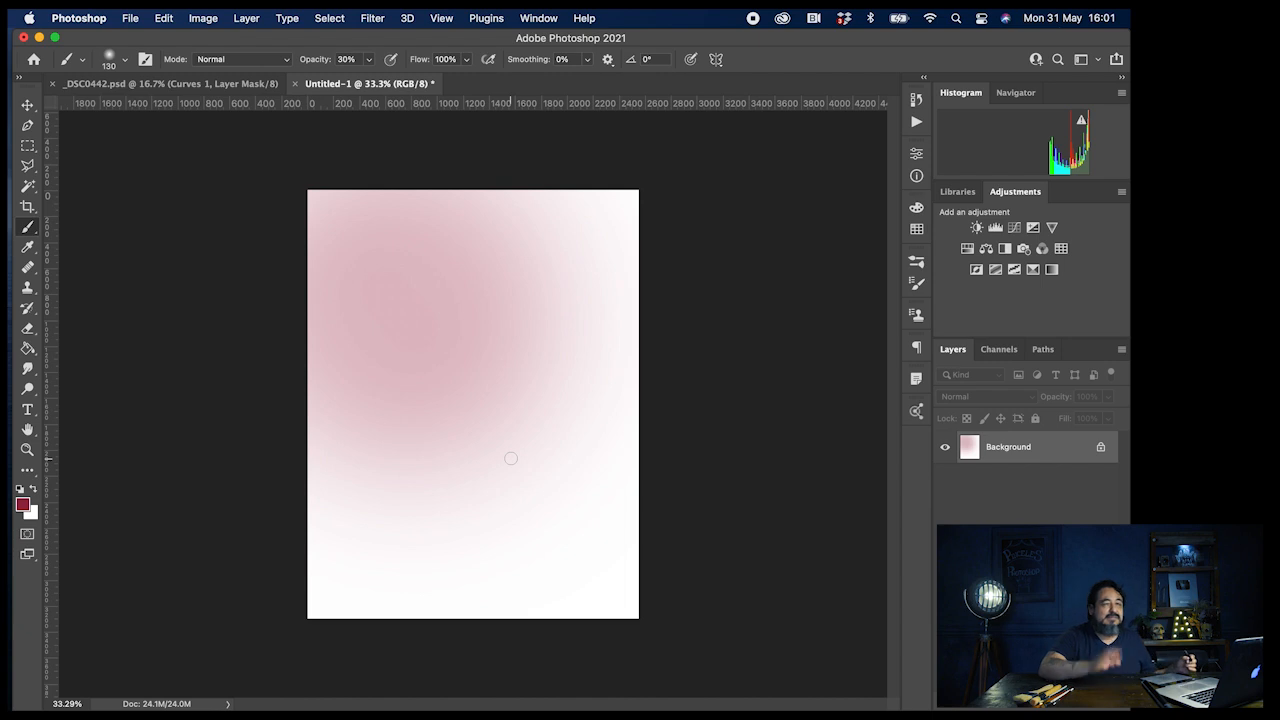
Step: Set the brush opacity to 100% and paint a diagonal red stroke from the upper left down across the page
left_click(368, 59)
left_click_drag(368, 80, 429, 84)
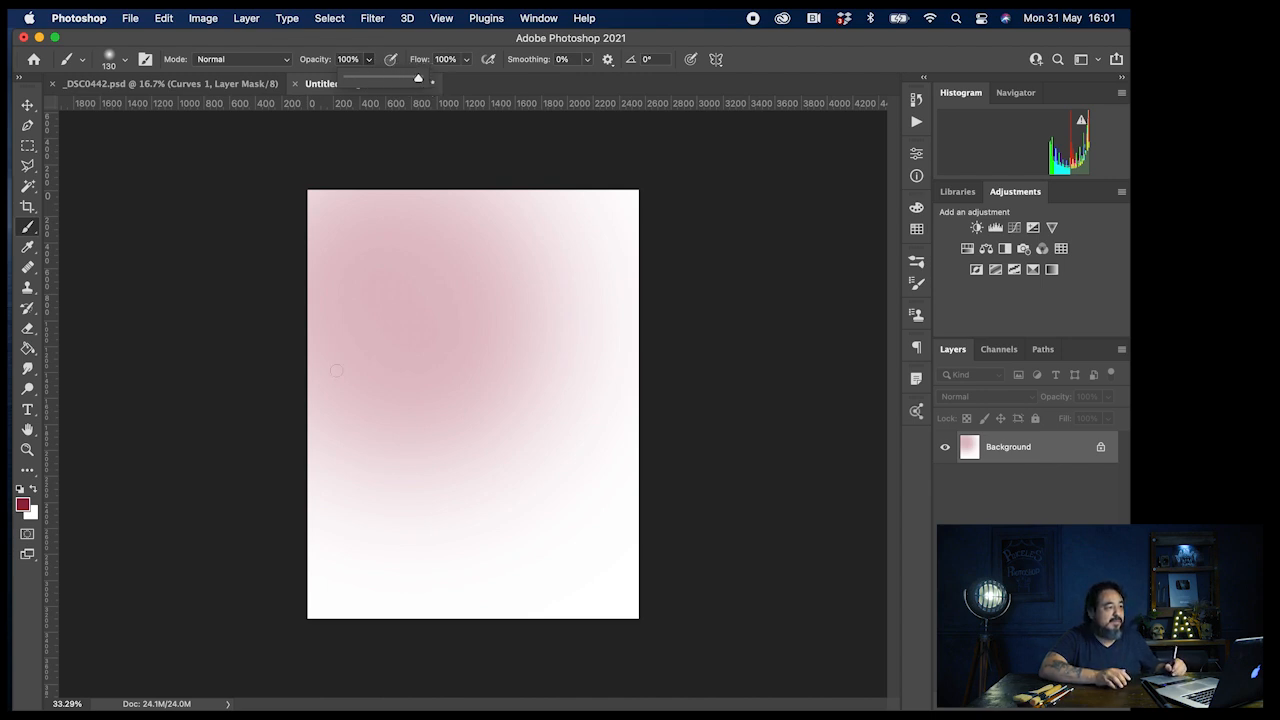
left_click_drag(360, 254, 503, 516)
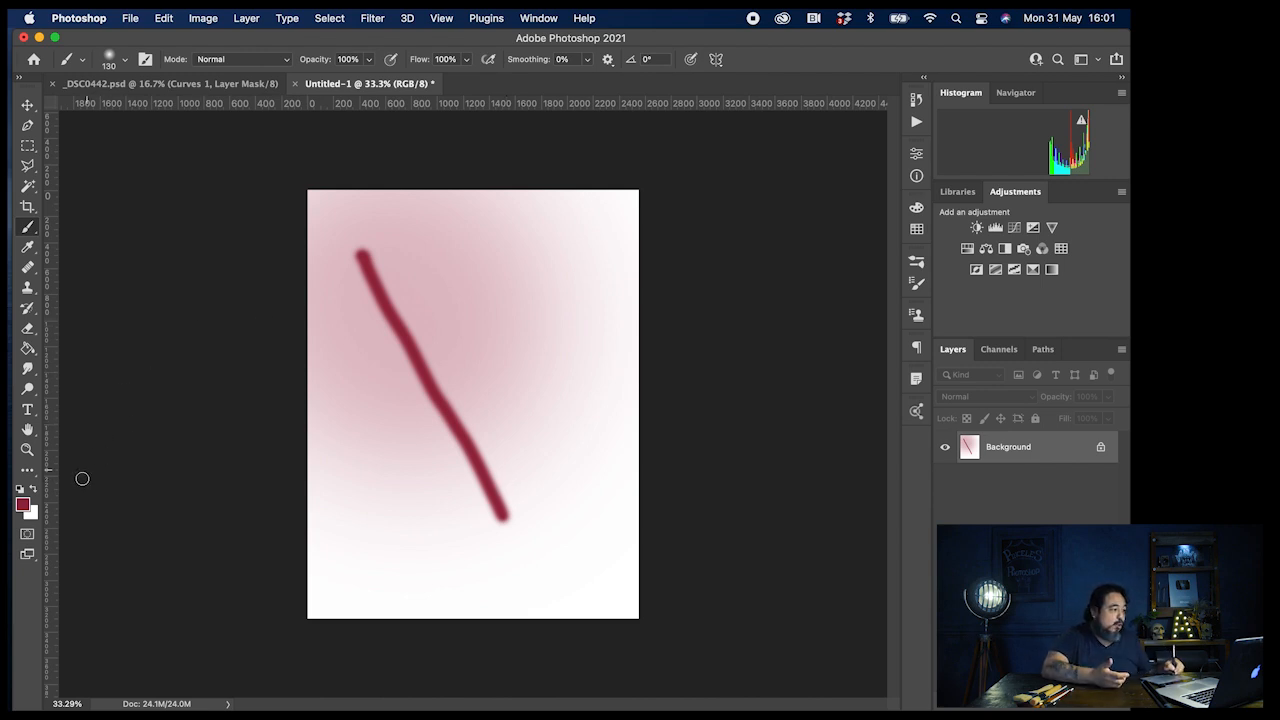
Step: Change the foreground color to blue 253297 and paint a diagonal stroke parallel to the red one
left_click(24, 506)
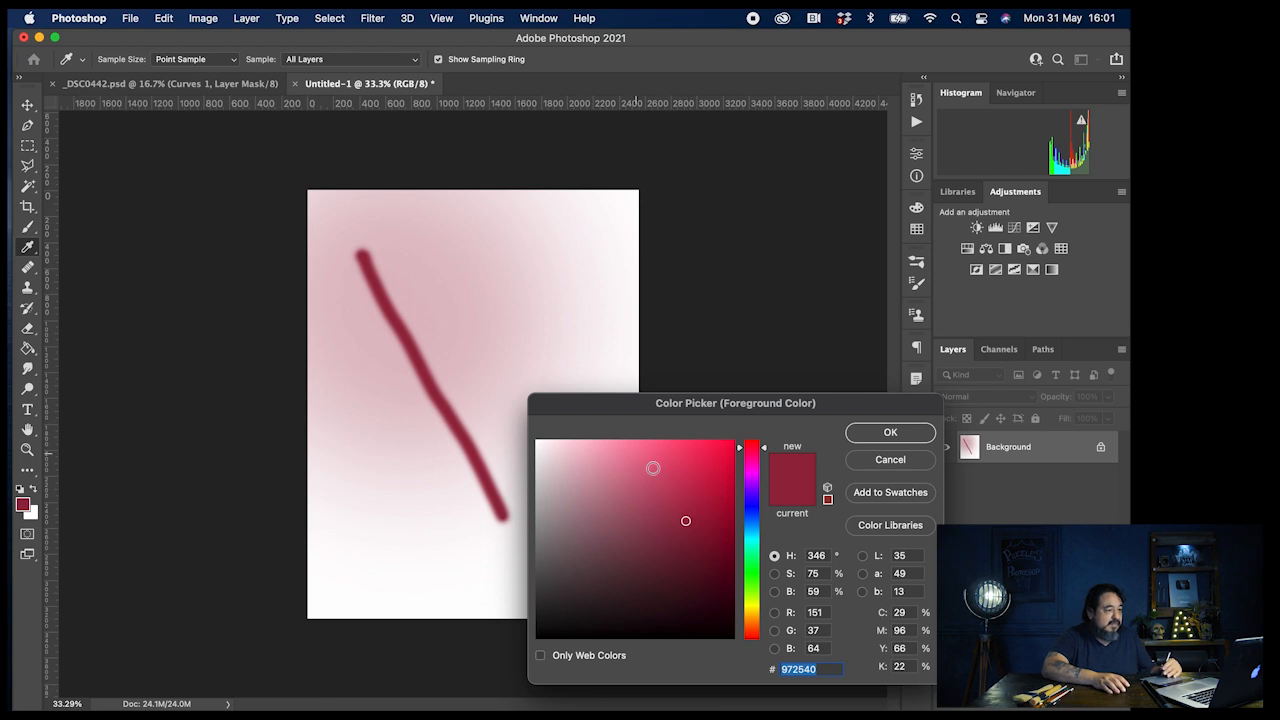
left_click(751, 510)
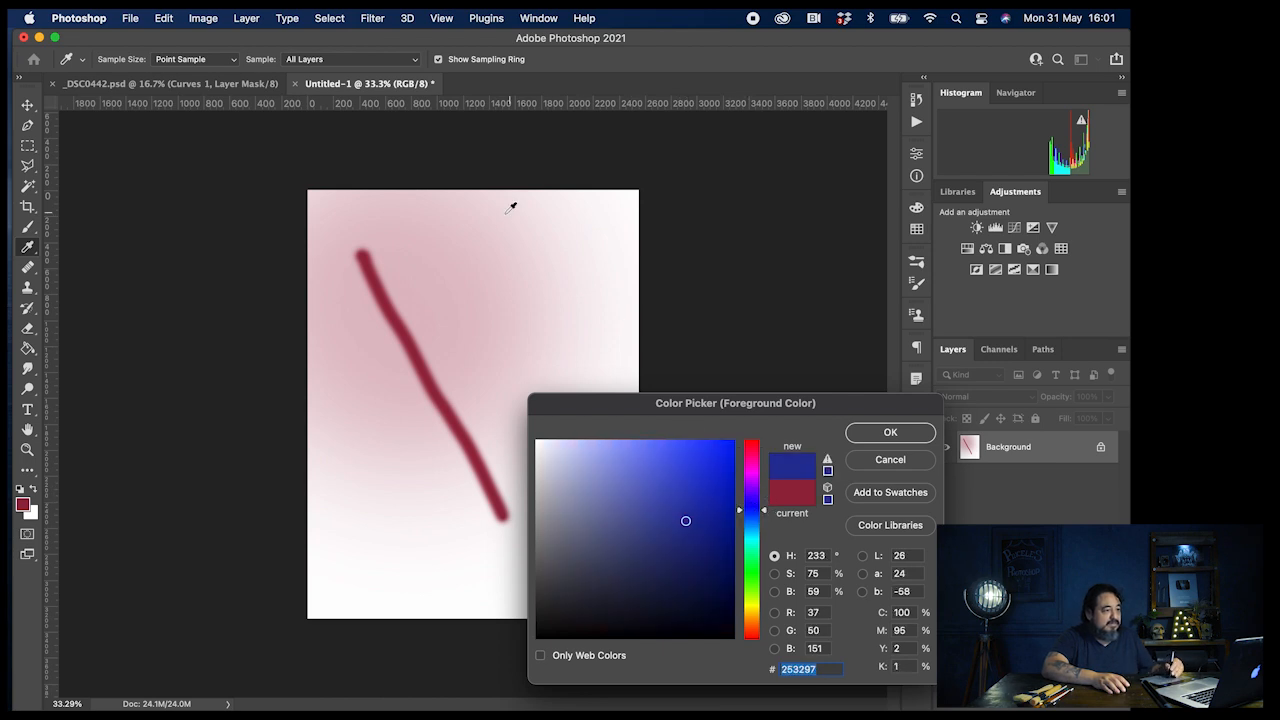
left_click(884, 432)
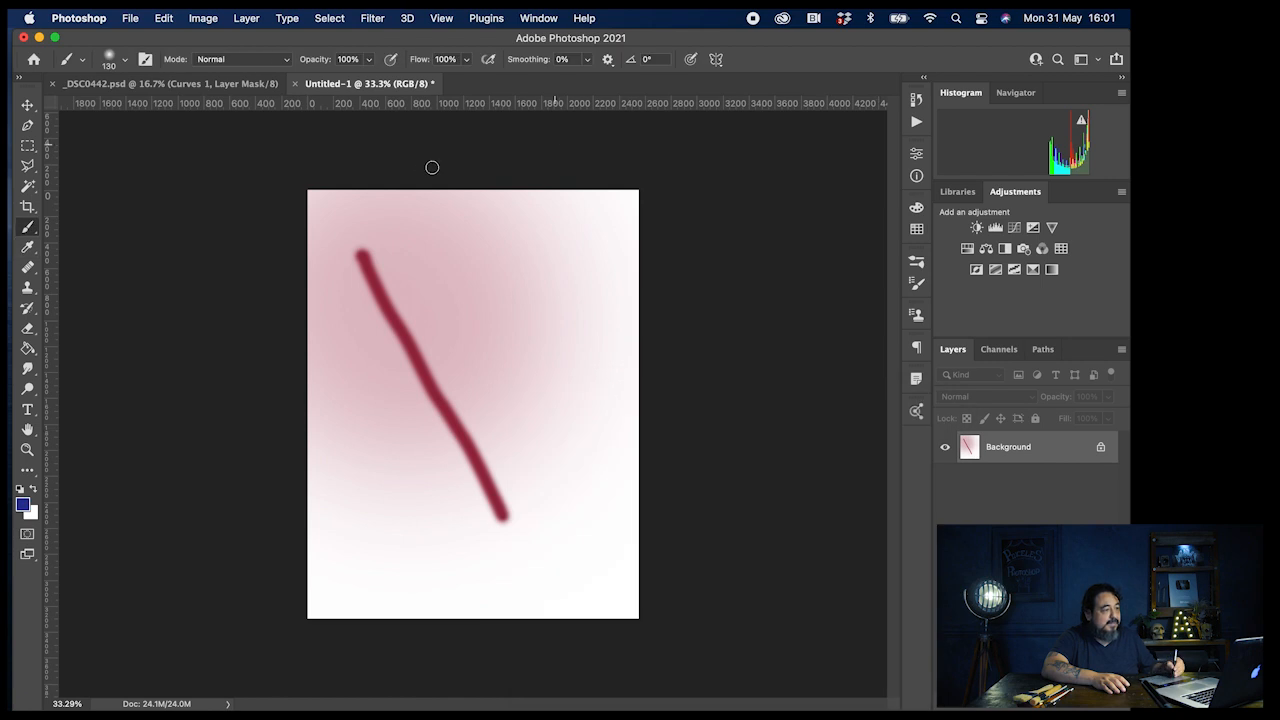
left_click_drag(424, 221, 556, 492)
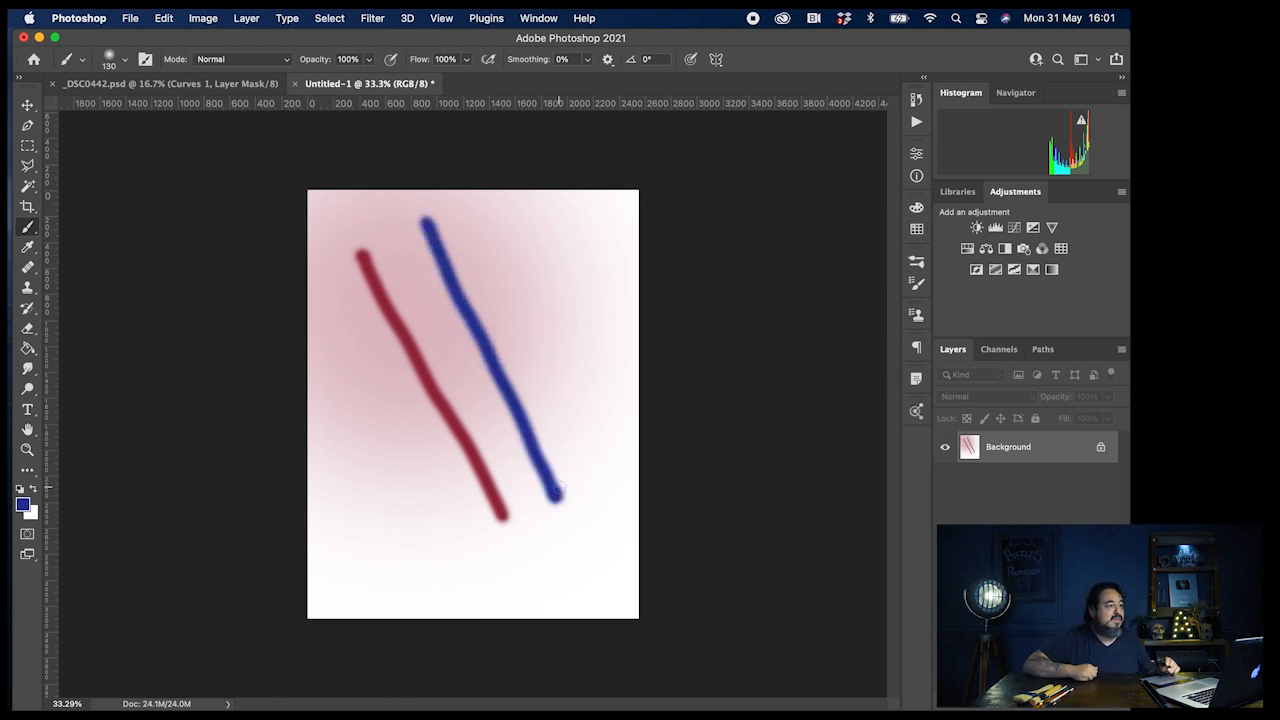
Step: Set the brush opacity to 50% and paint two blue strokes, one beside the solid blue line and one crossing all the diagonals
left_click(366, 61)
left_click(330, 78)
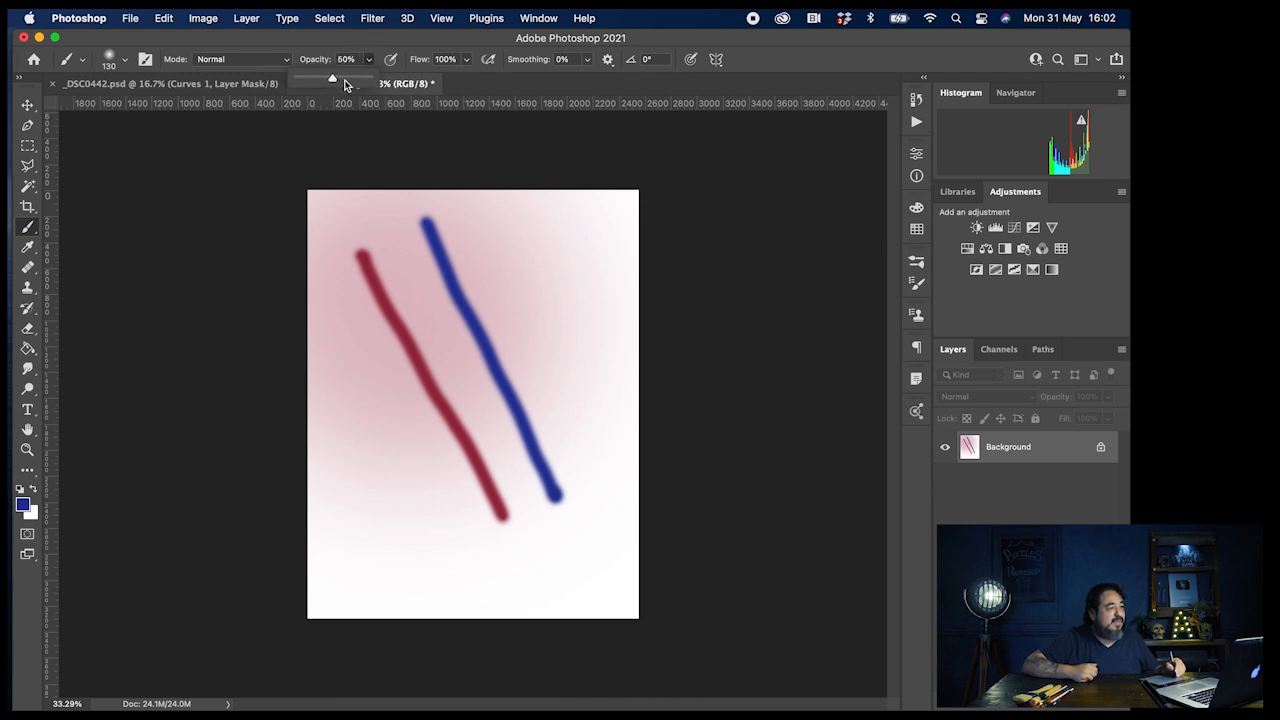
left_click(466, 240)
left_click_drag(476, 271, 584, 487)
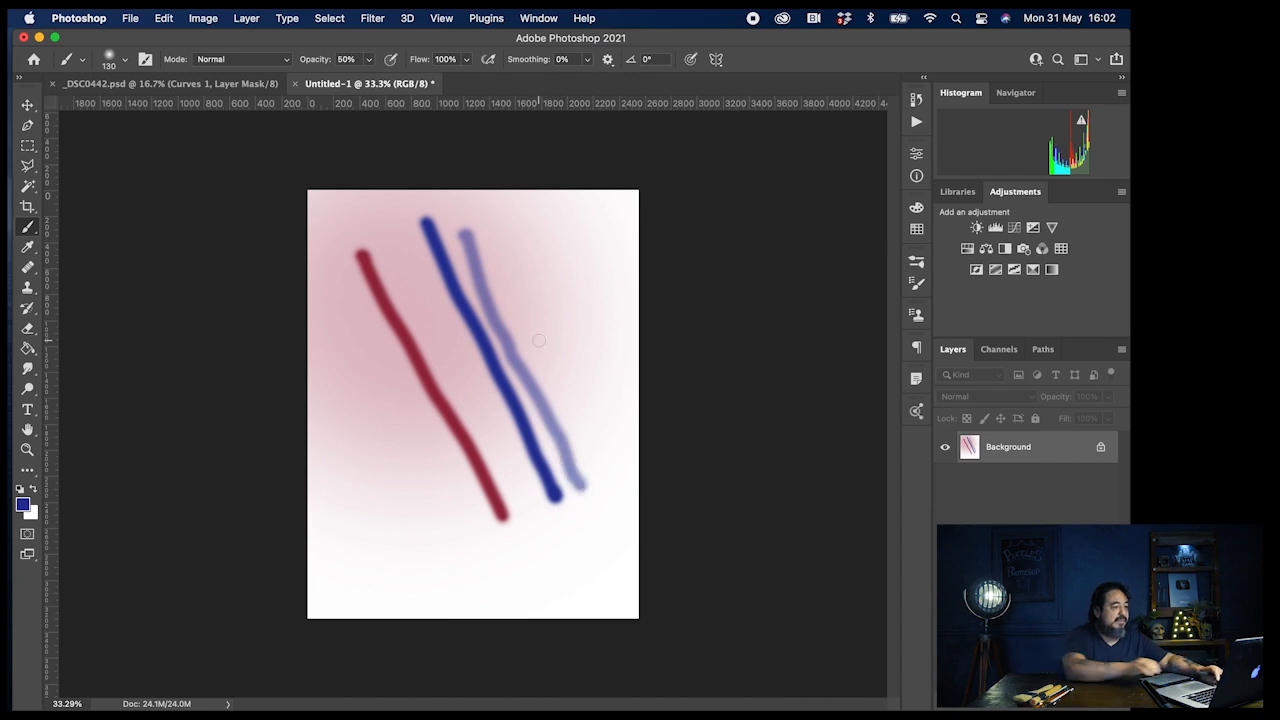
scroll(539, 341, "up", 3)
left_click_drag(574, 297, 247, 430)
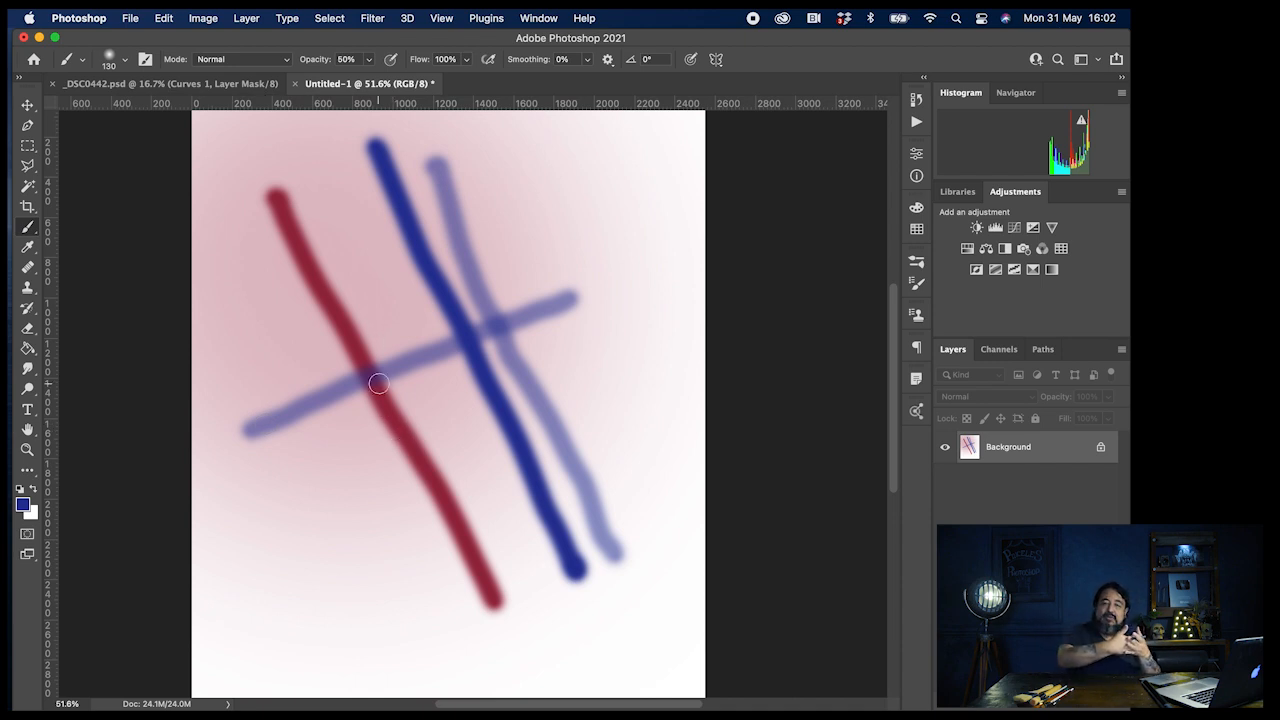
Step: Set the brush opacity to 100% and paint a blue stroke across the diagonals, below the semi-transparent crossing stroke
left_click(369, 61)
left_click_drag(371, 77, 443, 89)
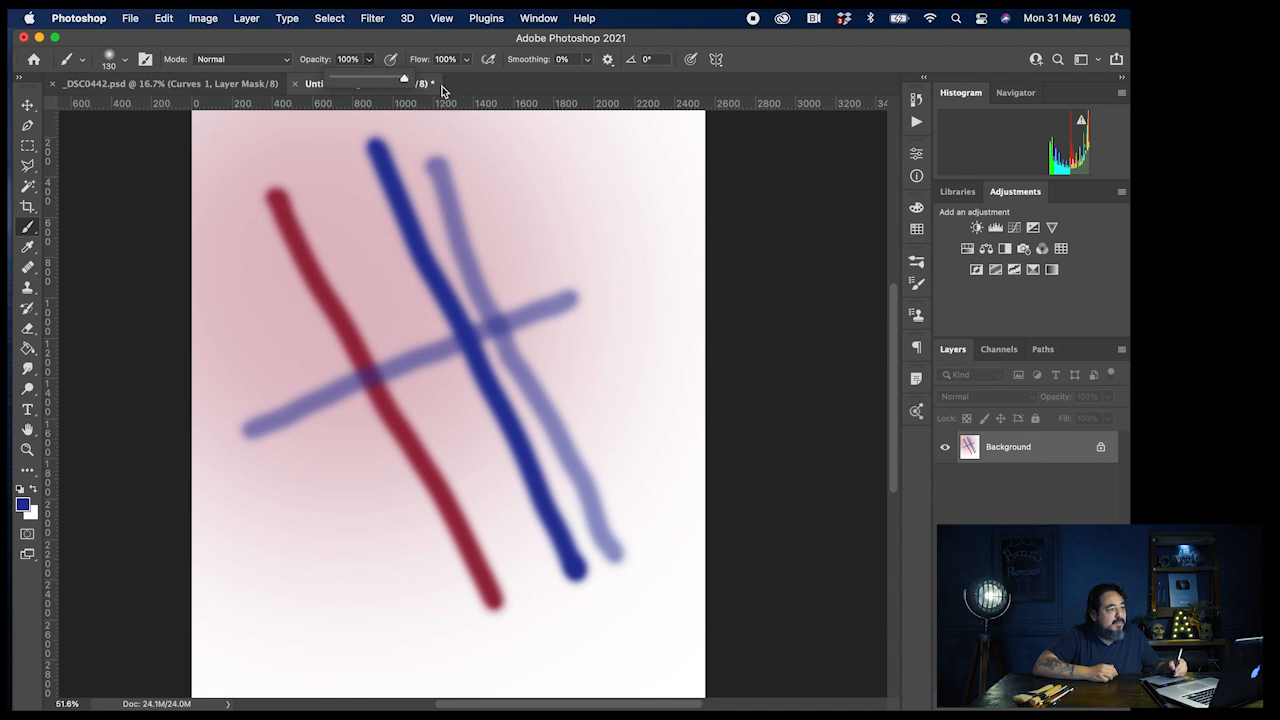
left_click_drag(585, 357, 311, 520)
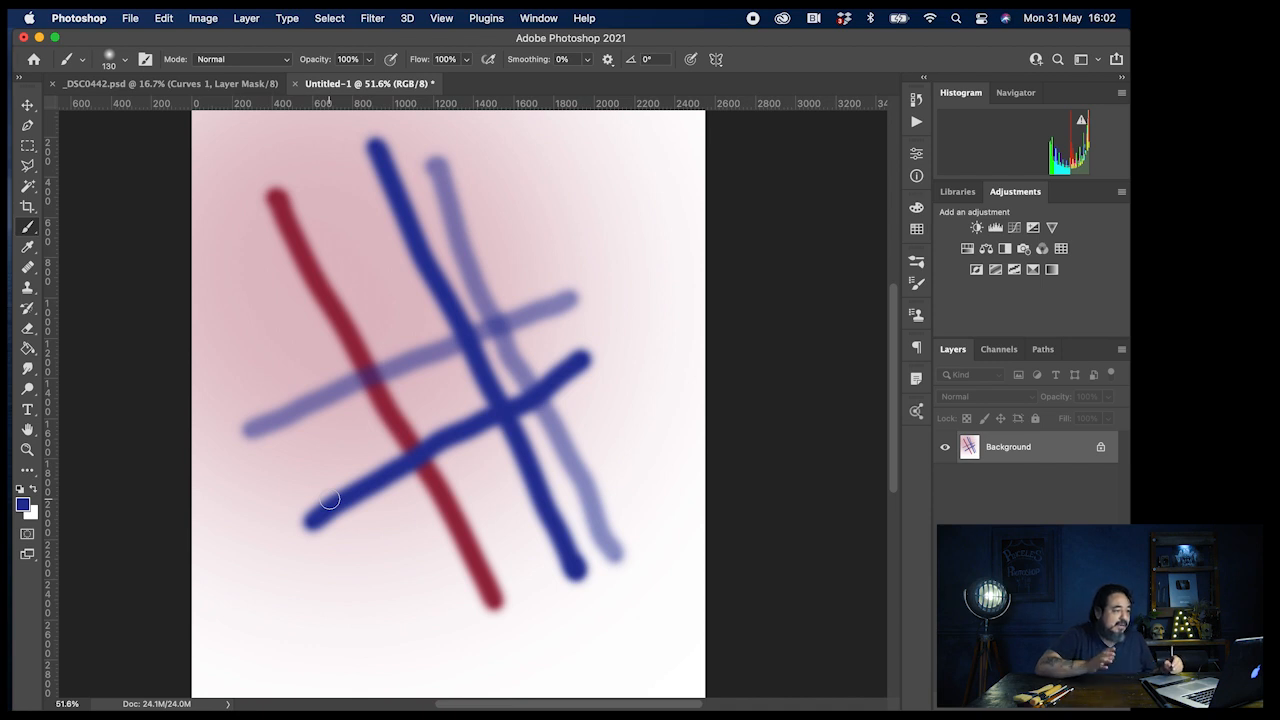
Step: Reduce the brush opacity to 18% and paint a faint blue stroke across the diagonals, above the other crossing strokes
left_click(369, 62)
left_click_drag(327, 77, 309, 80)
left_click_drag(515, 205, 230, 338)
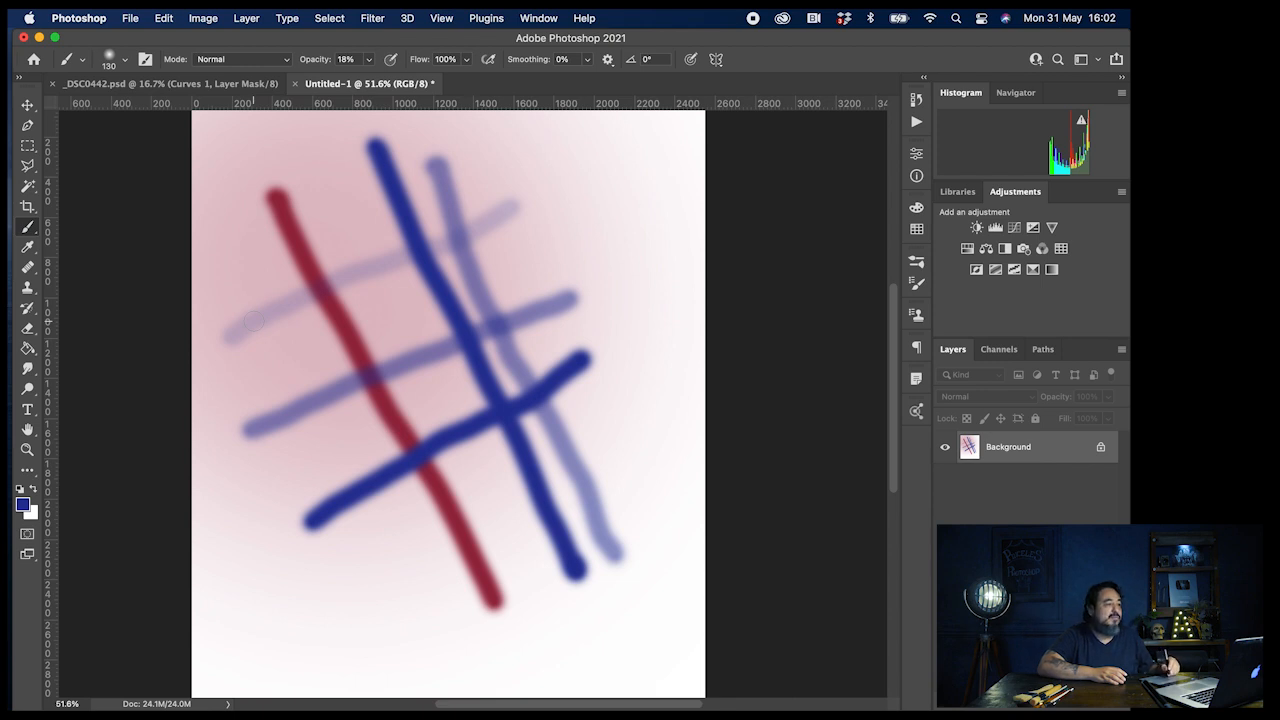
Step: Paint another blue stroke across the diagonals at 18% opacity, and paint two fainter ones below it at 6% opacity
left_click_drag(528, 236, 265, 352)
left_click(369, 59)
left_click_drag(366, 78, 359, 78)
mouse_move(550, 343)
left_mouse_down()
mouse_move(340, 442)
mouse_move(282, 487)
left_mouse_up()
left_click_drag(577, 407, 350, 555)
Step: Paint repeatedly over the lowest 6% opacity stroke to build up its color
left_click_drag(585, 414, 346, 583)
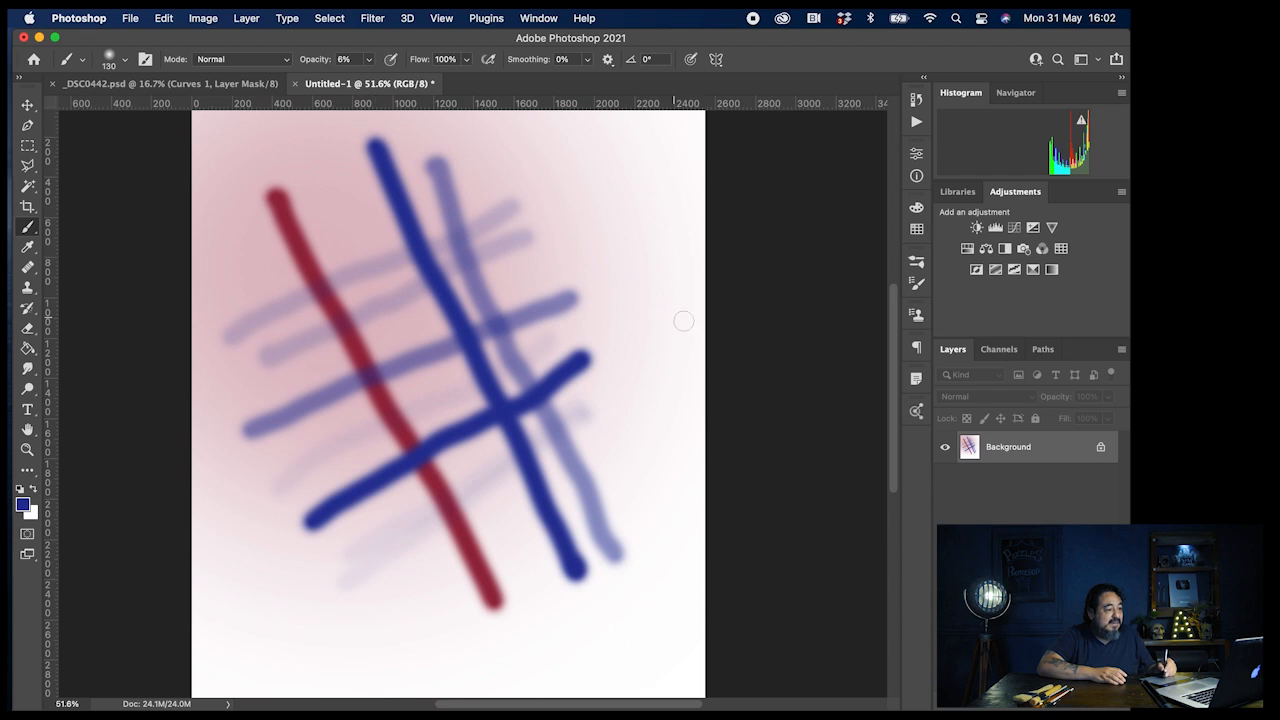
mouse_move(583, 414)
left_mouse_down()
mouse_move(474, 474)
mouse_move(347, 574)
left_mouse_up()
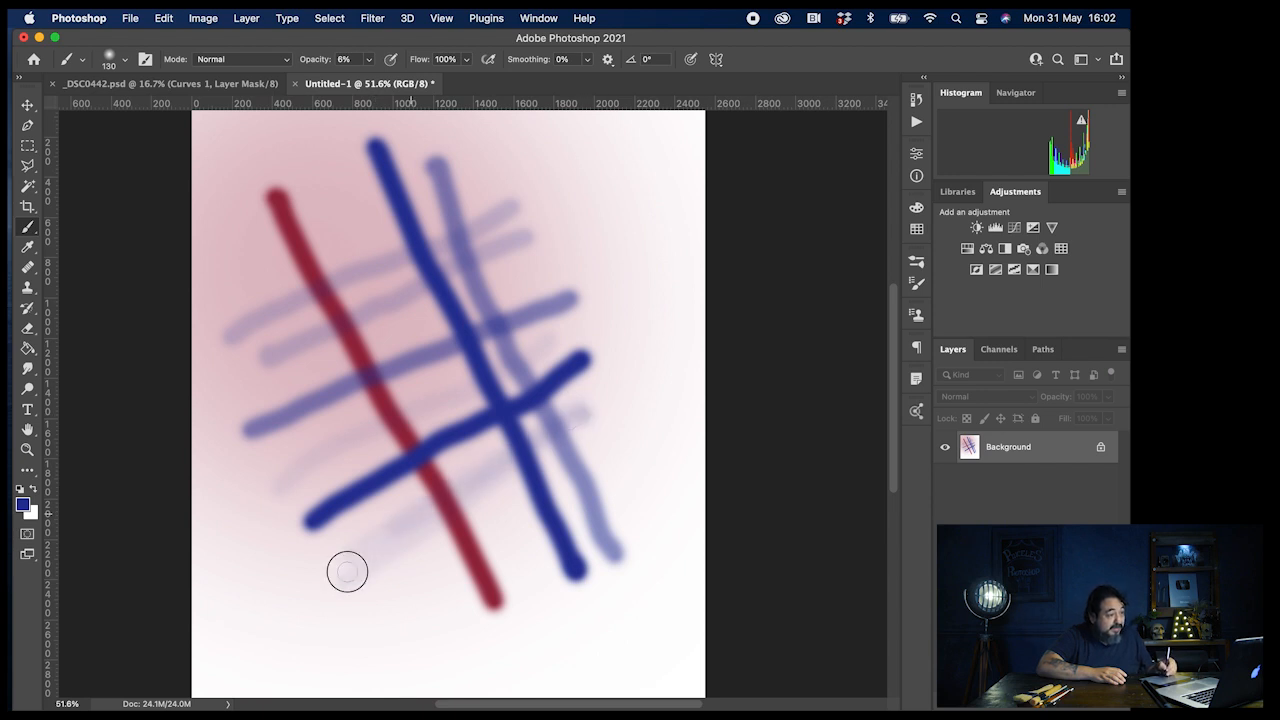
left_click_drag(585, 417, 348, 572)
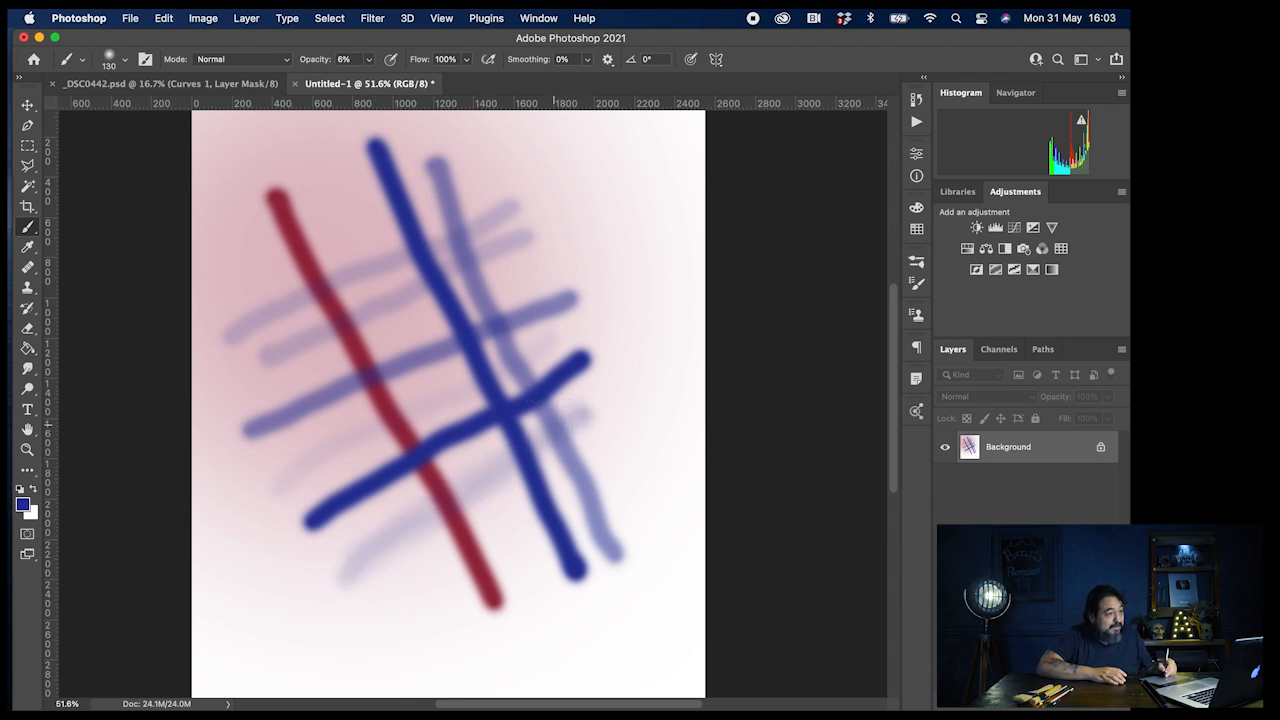
left_click_drag(557, 423, 326, 556)
mouse_move(563, 412)
left_mouse_down()
mouse_move(490, 475)
mouse_move(347, 557)
left_mouse_up()
left_click_drag(509, 443, 345, 560)
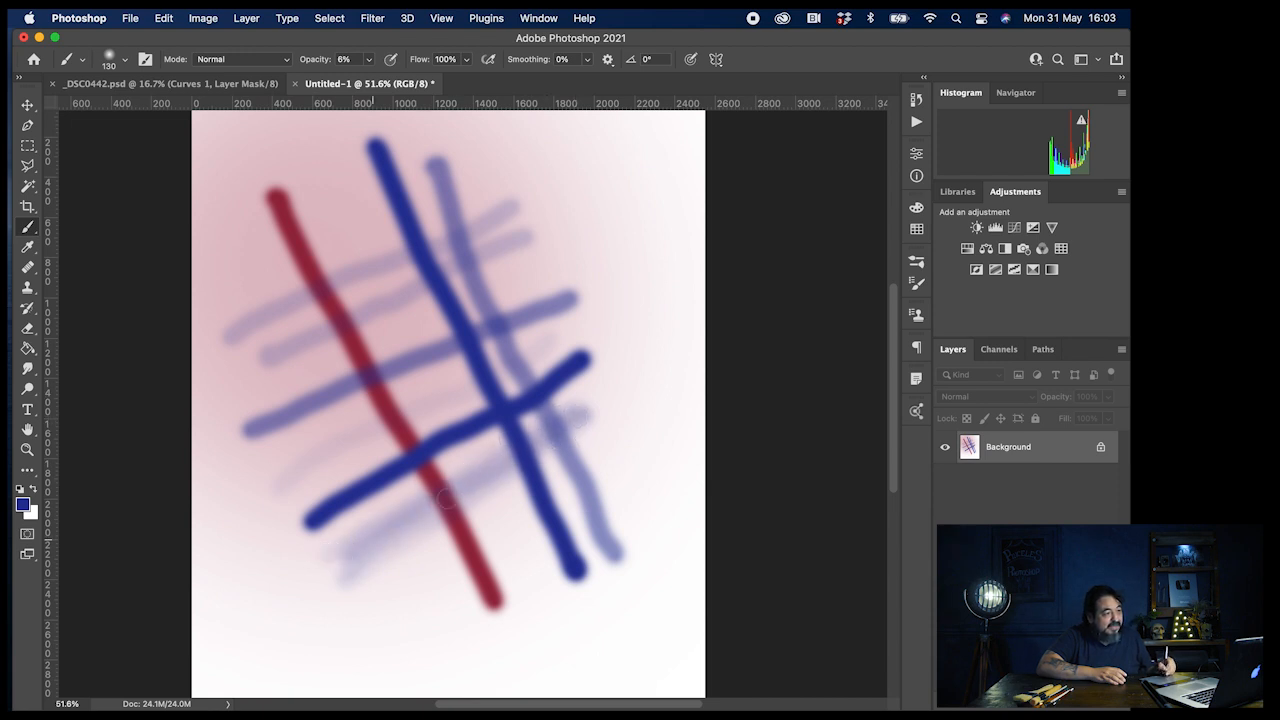
left_click_drag(571, 414, 416, 528)
scroll(416, 528, "up", 2)
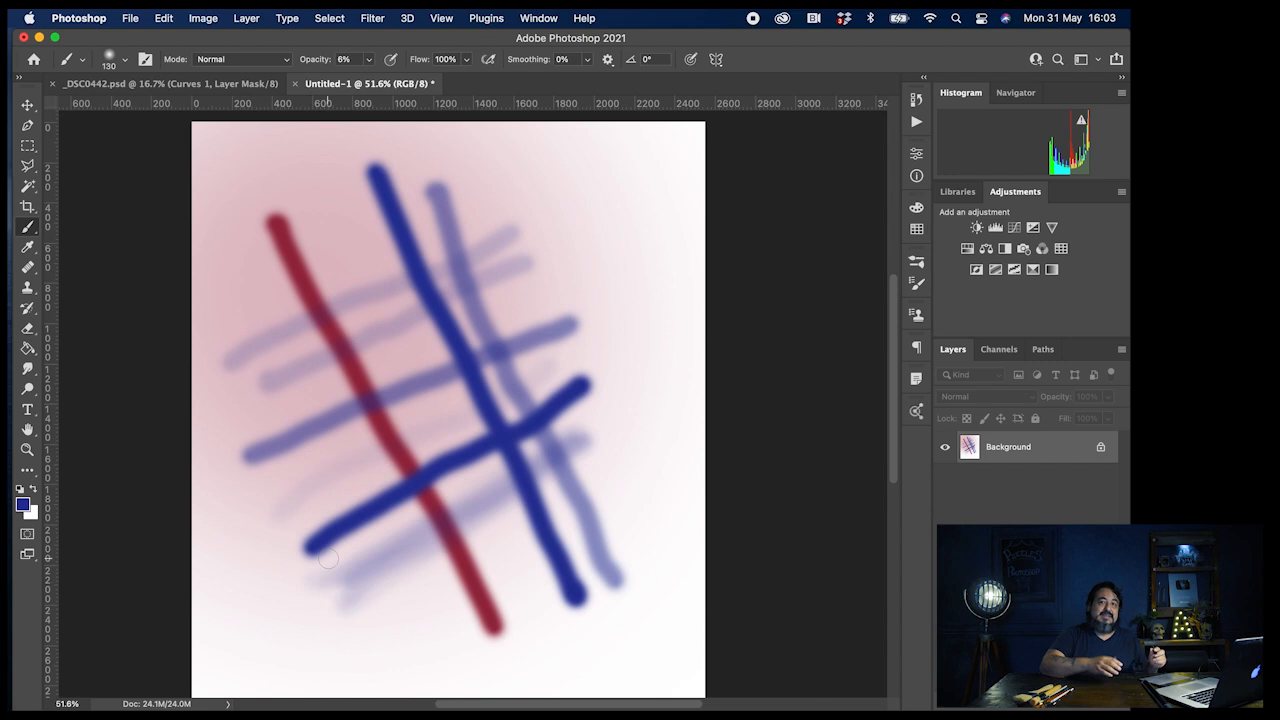
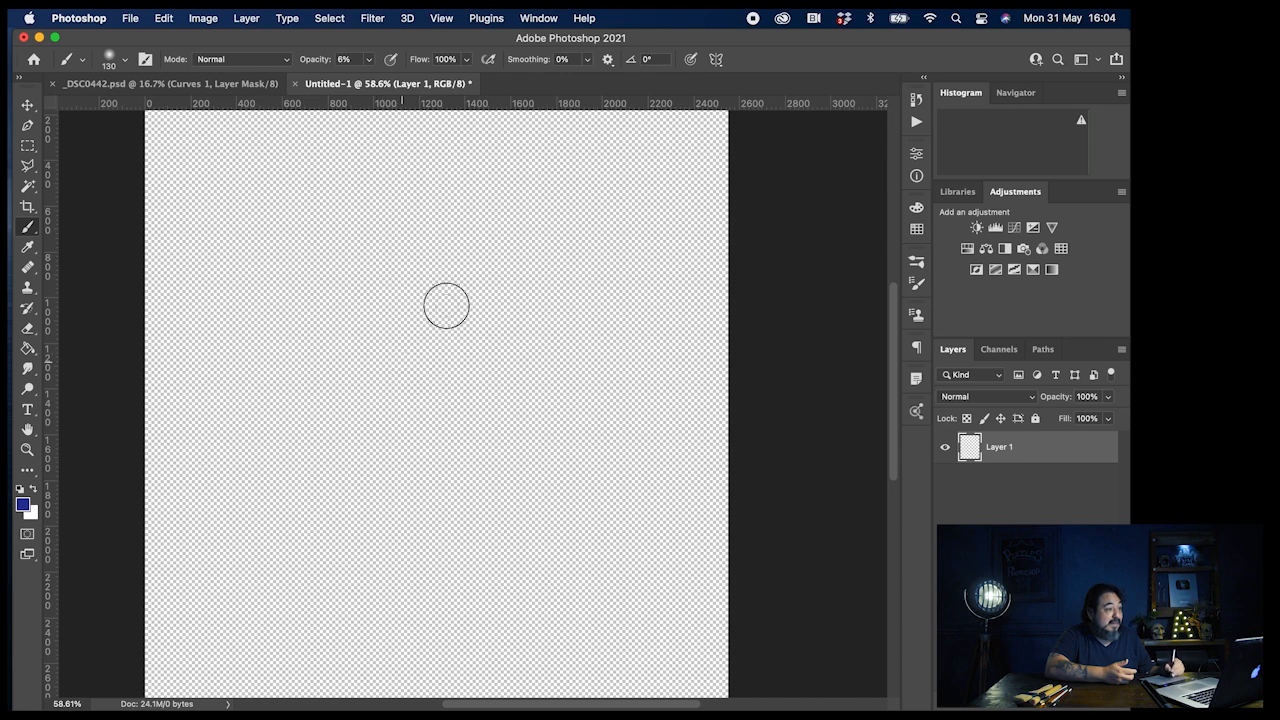
Step: Set the brush opacity to 86% and paint overlapping blue strokes on the transparent Layer 1
left_click(369, 60)
left_click_drag(368, 82, 435, 74)
mouse_move(478, 308)
left_mouse_down()
mouse_move(471, 509)
mouse_move(245, 510)
left_mouse_up()
mouse_move(342, 230)
left_mouse_down()
mouse_move(580, 434)
mouse_move(457, 500)
mouse_move(481, 463)
mouse_move(257, 514)
mouse_move(218, 432)
left_mouse_up()
scroll(453, 435, "up", 6)
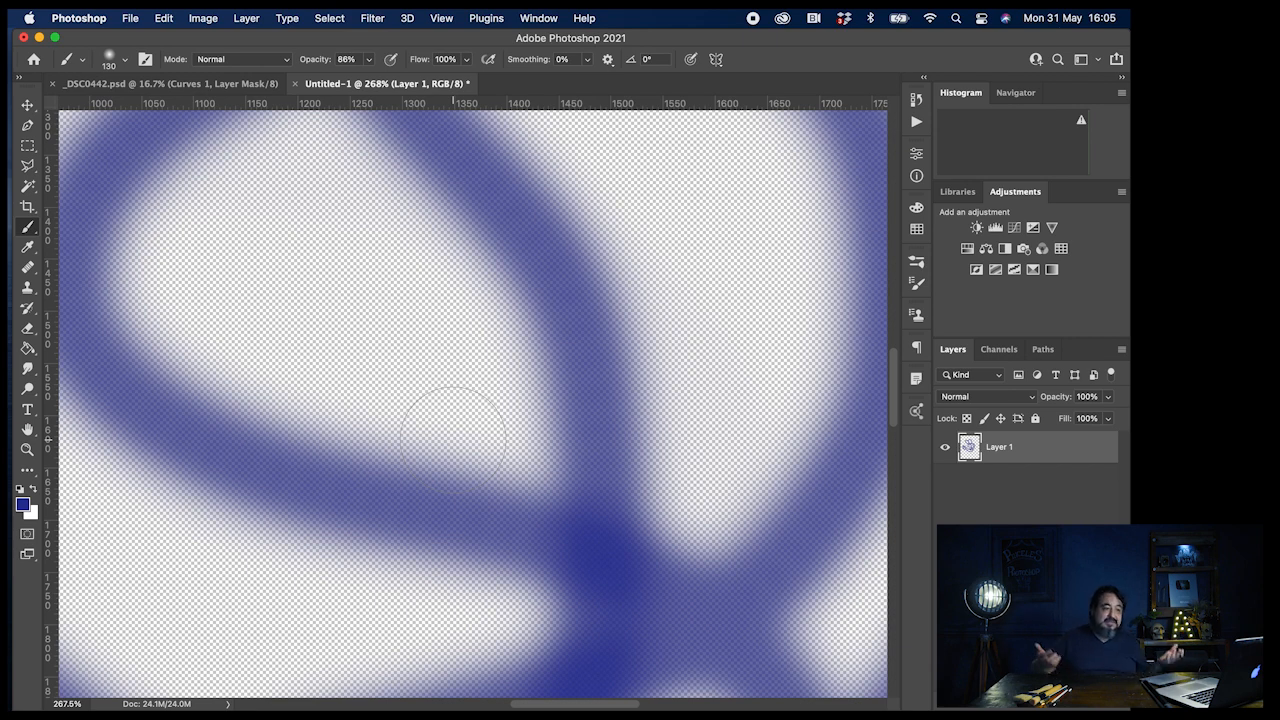
Step: Flatten the image so the transparent layer becomes a white Background
scroll(453, 440, "down", 10)
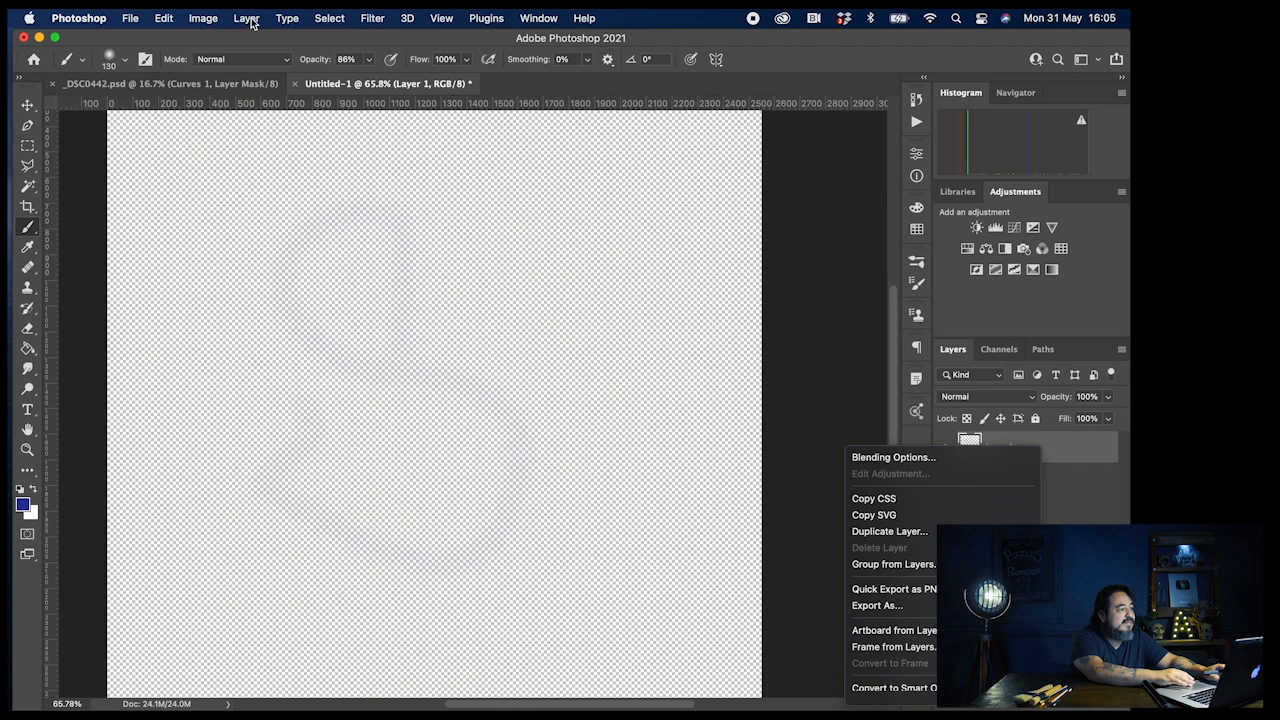
key("Escape")
left_click(247, 18)
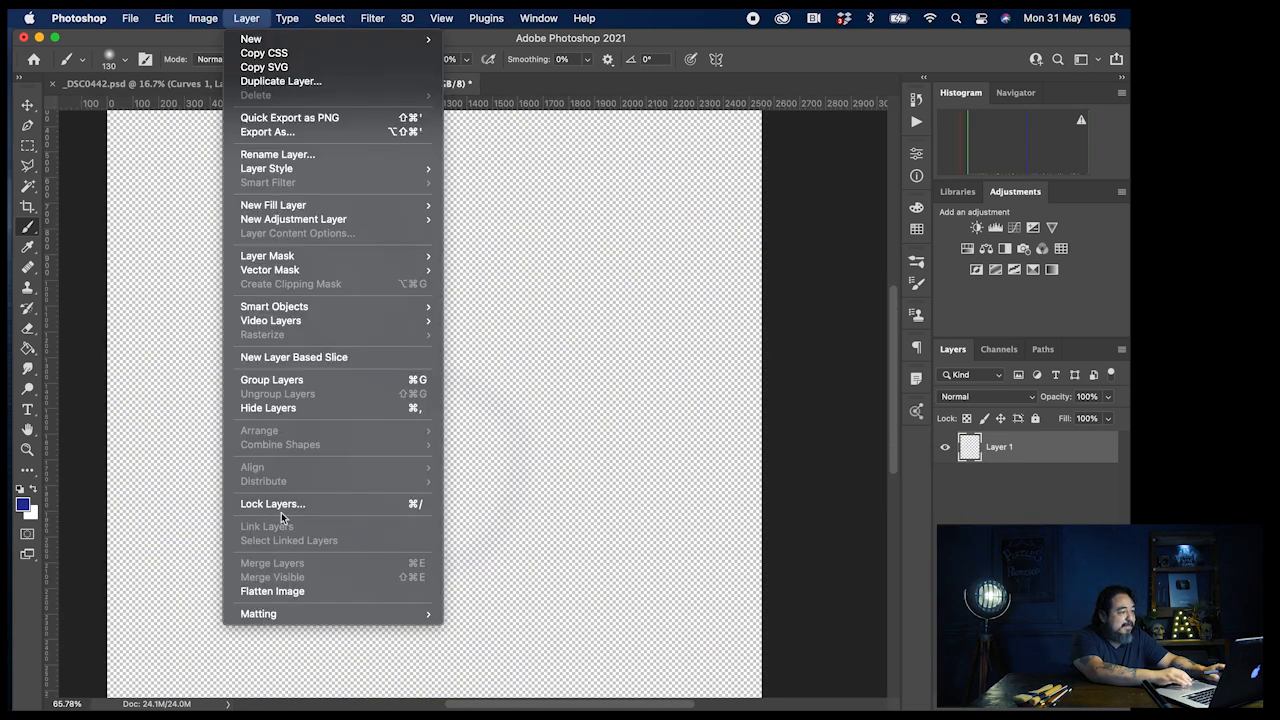
left_click(313, 590)
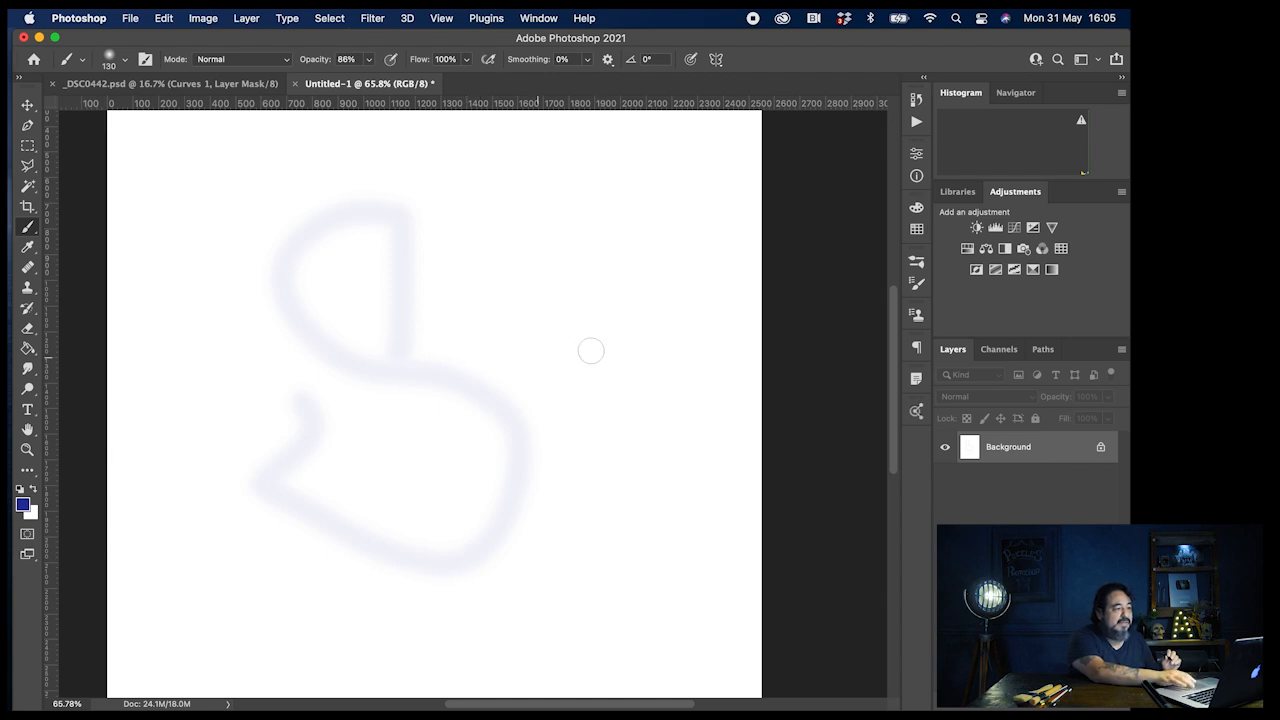
Step: Set the brush size to 364 px and the opacity to 100%, and paint a soft diagonal stroke across the canvas
right_click(599, 348)
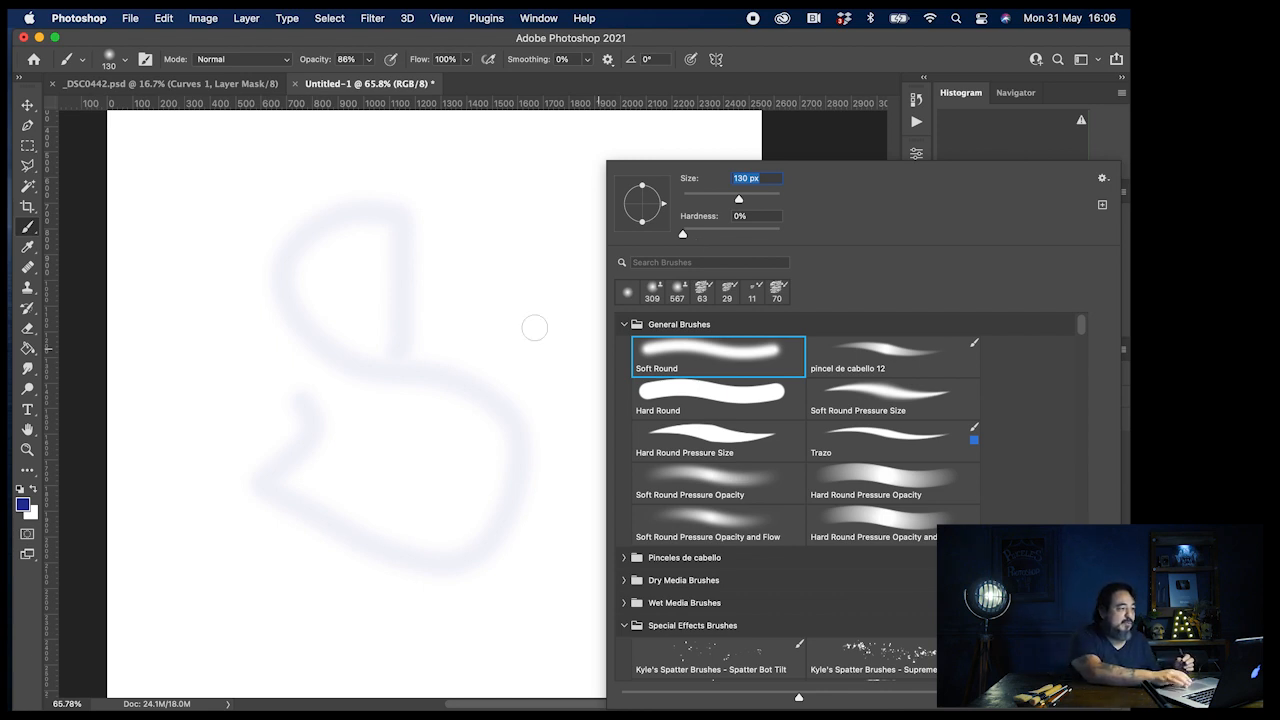
left_click_drag(740, 201, 767, 199)
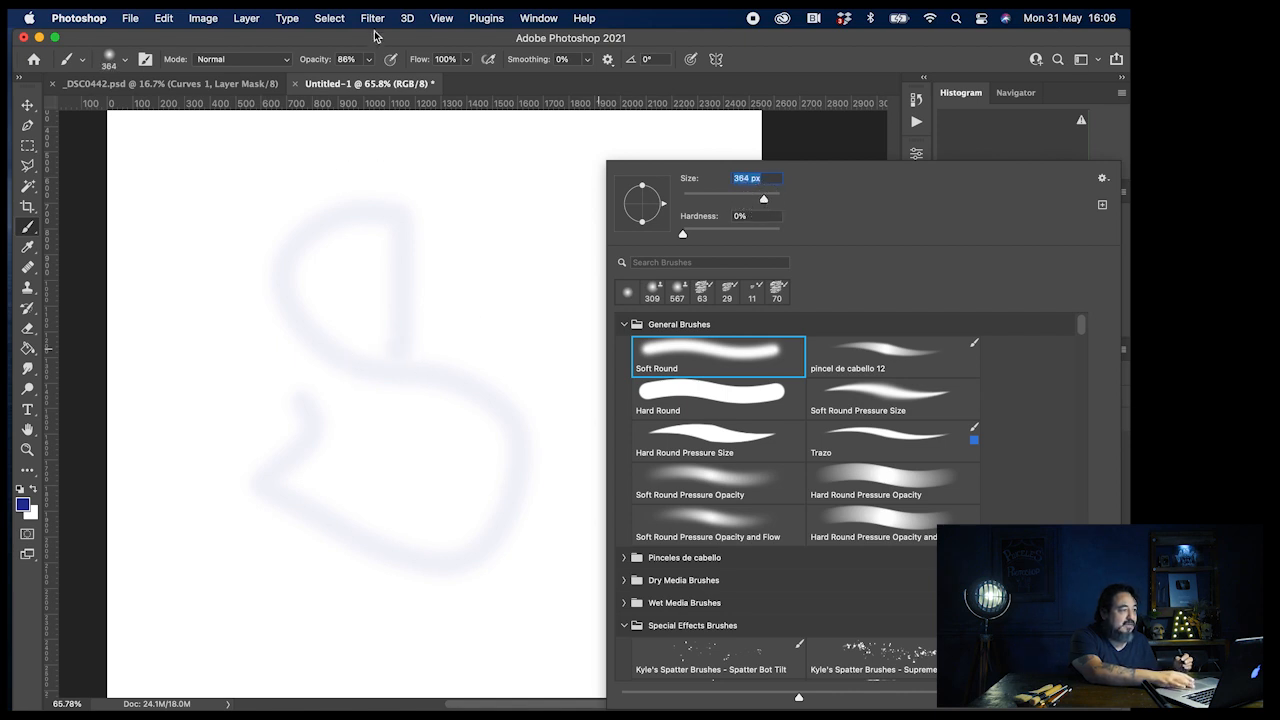
mouse_move(368, 61)
left_mouse_down()
mouse_move(378, 88)
mouse_move(428, 87)
left_mouse_up()
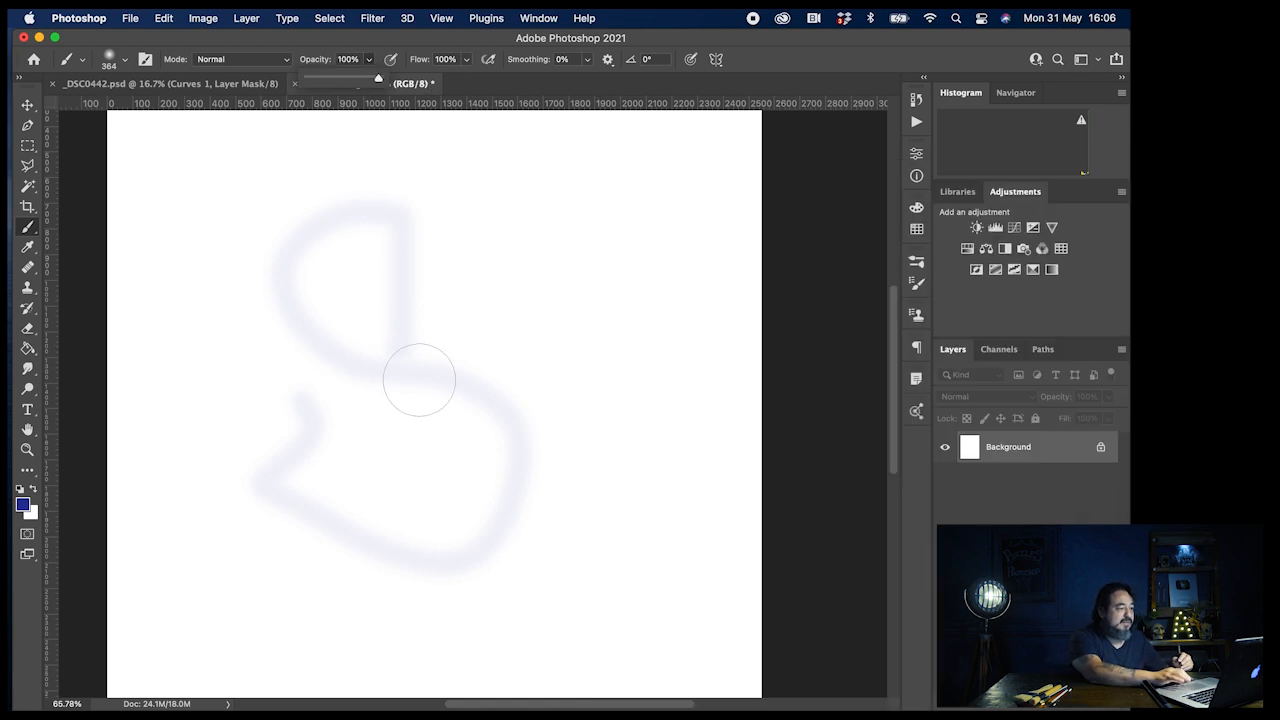
mouse_move(568, 468)
left_mouse_down()
mouse_move(392, 351)
mouse_move(210, 185)
left_mouse_up()
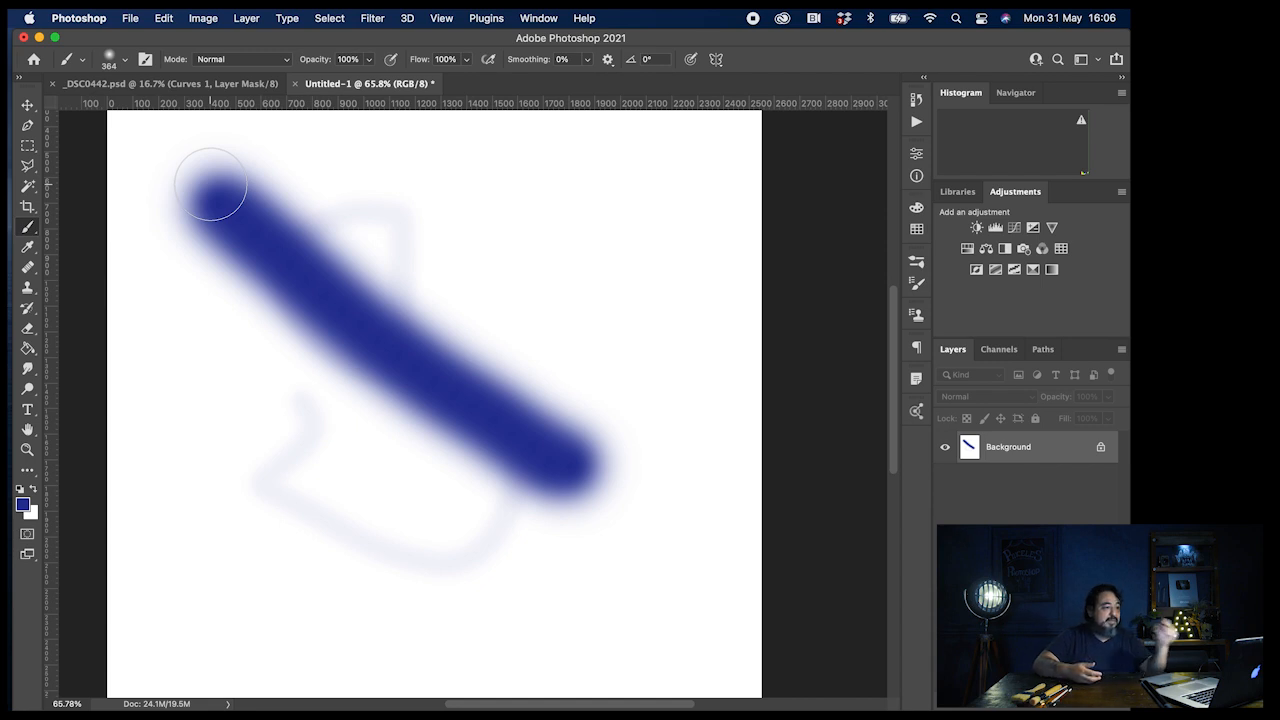
Step: Set the brush hardness to 37% and paint a diagonal stroke below the soft one
right_click(438, 234)
left_click_drag(534, 235, 558, 234)
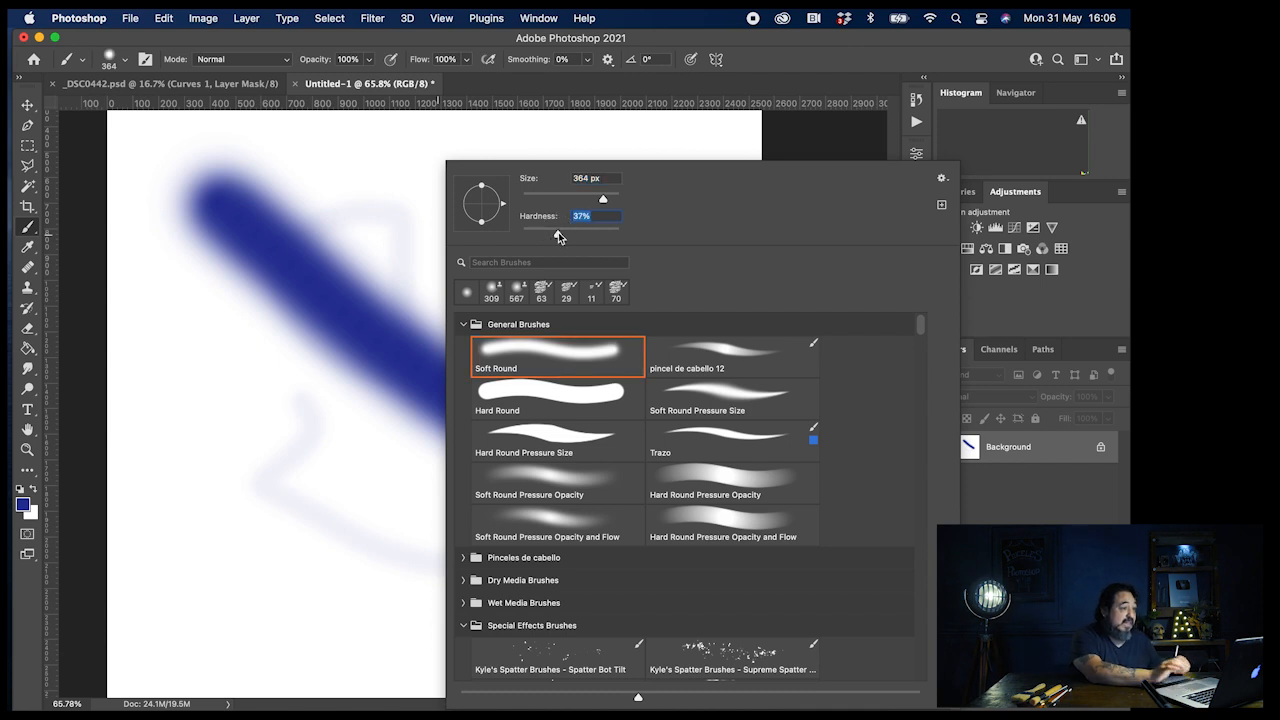
mouse_move(357, 523)
left_mouse_down()
mouse_move(229, 400)
mouse_move(150, 292)
left_mouse_up()
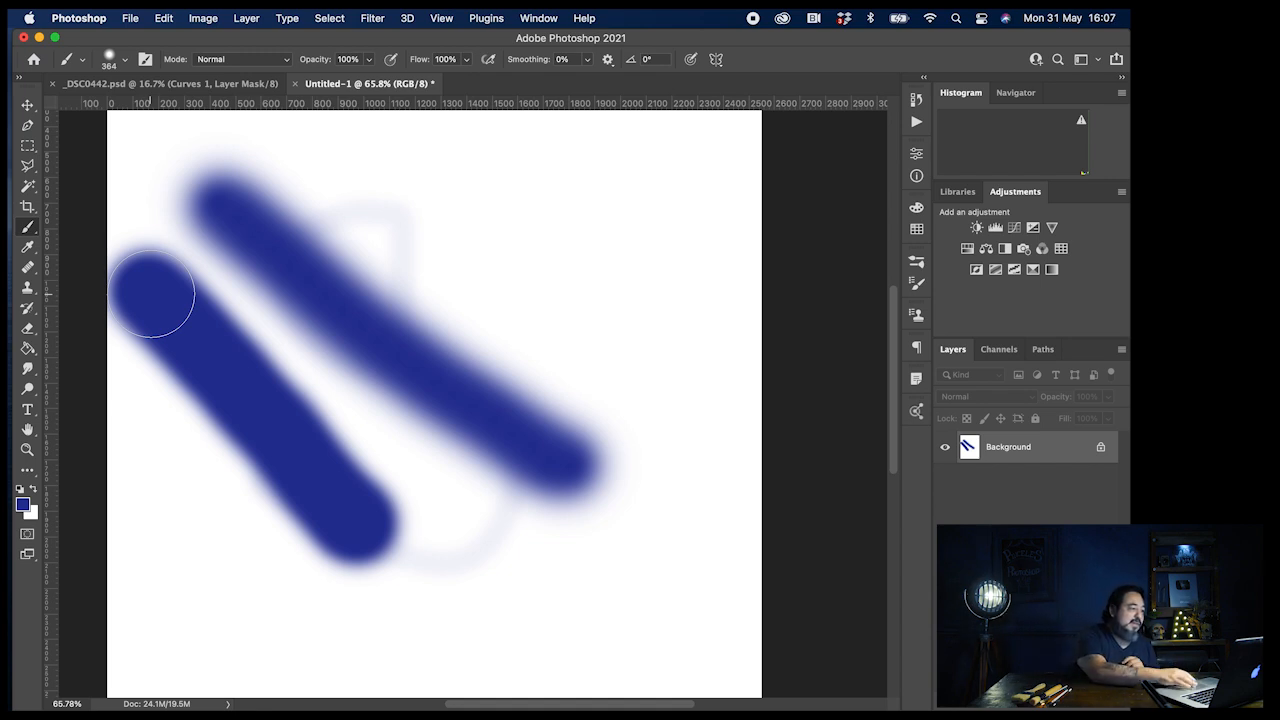
Step: Set the brush hardness to 68% and paint a third diagonal stroke in the lower left of the canvas
right_click(495, 258)
left_click(646, 232)
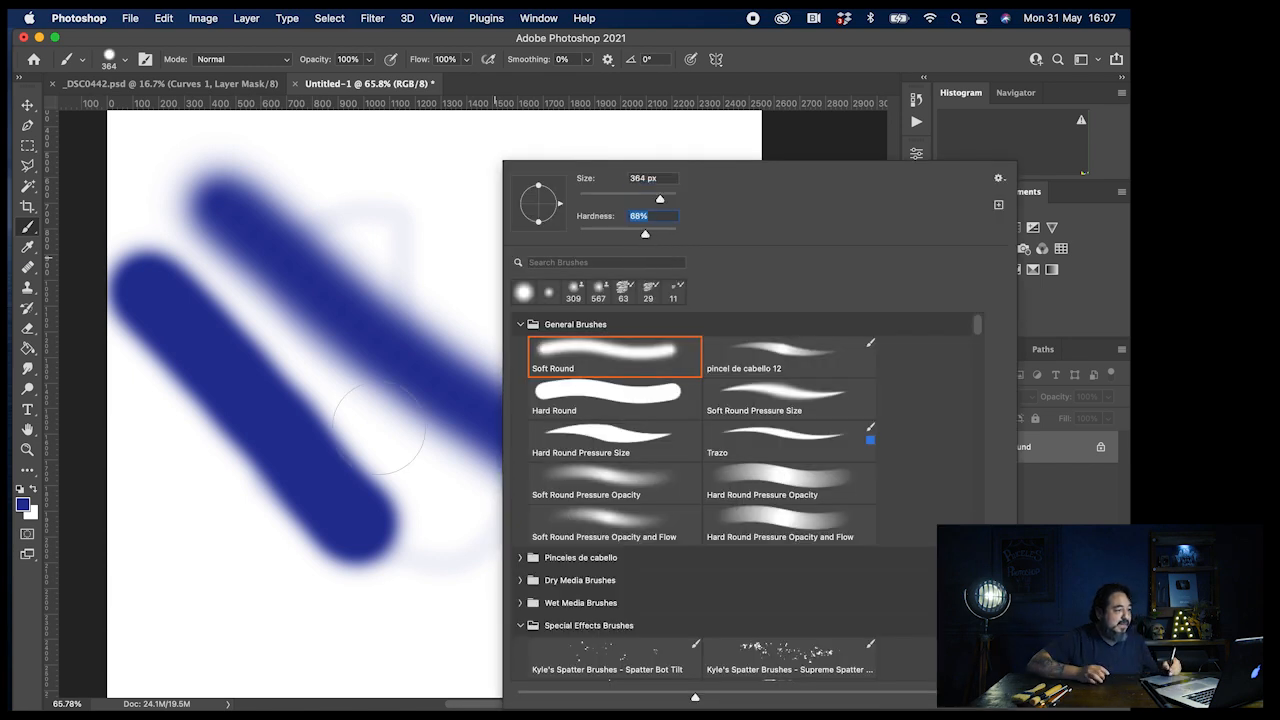
left_click_drag(318, 630, 184, 458)
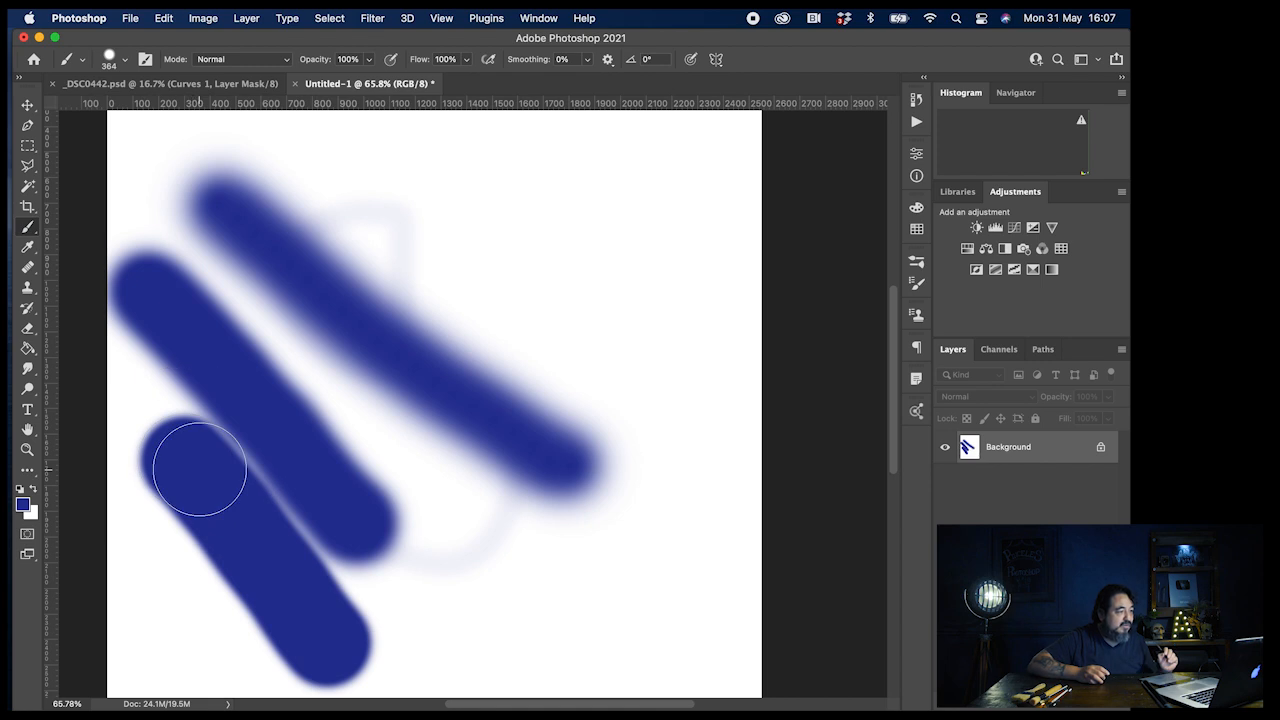
Step: Set the brush hardness to 89% and paint two adjacent diagonal strokes in the upper right of the canvas
right_click(548, 316)
left_click(719, 236)
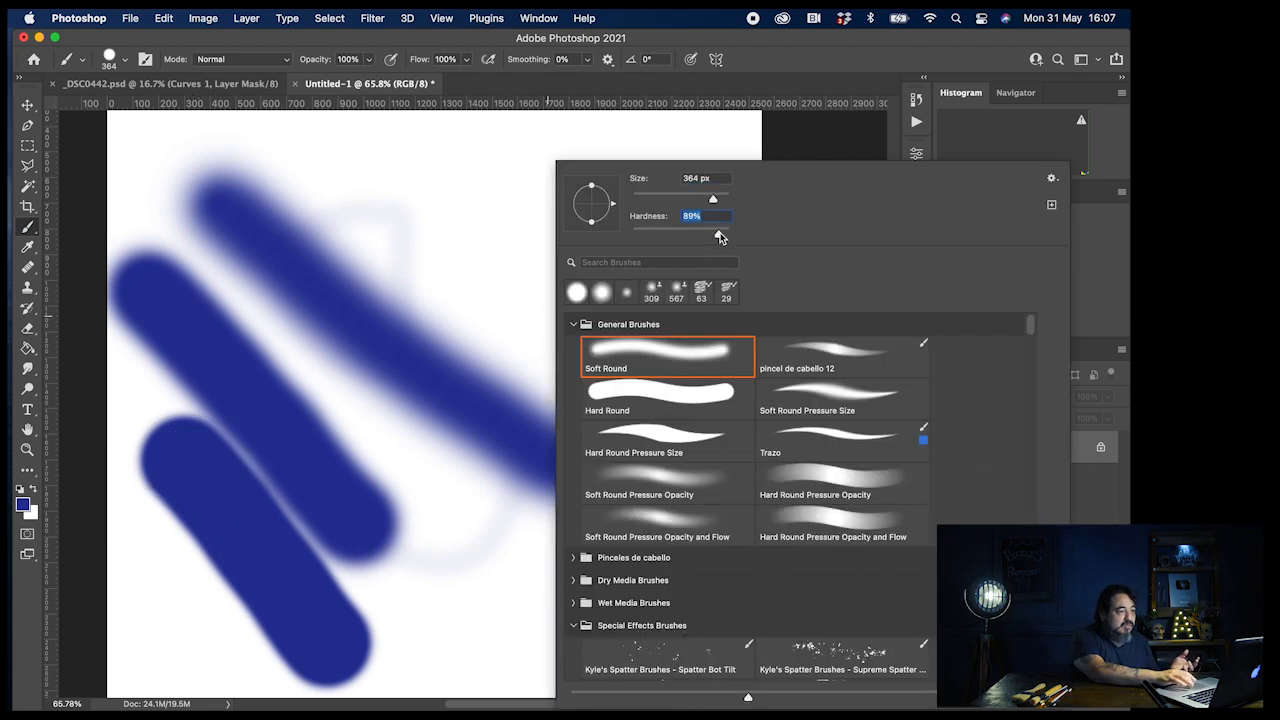
left_click_drag(393, 186, 624, 391)
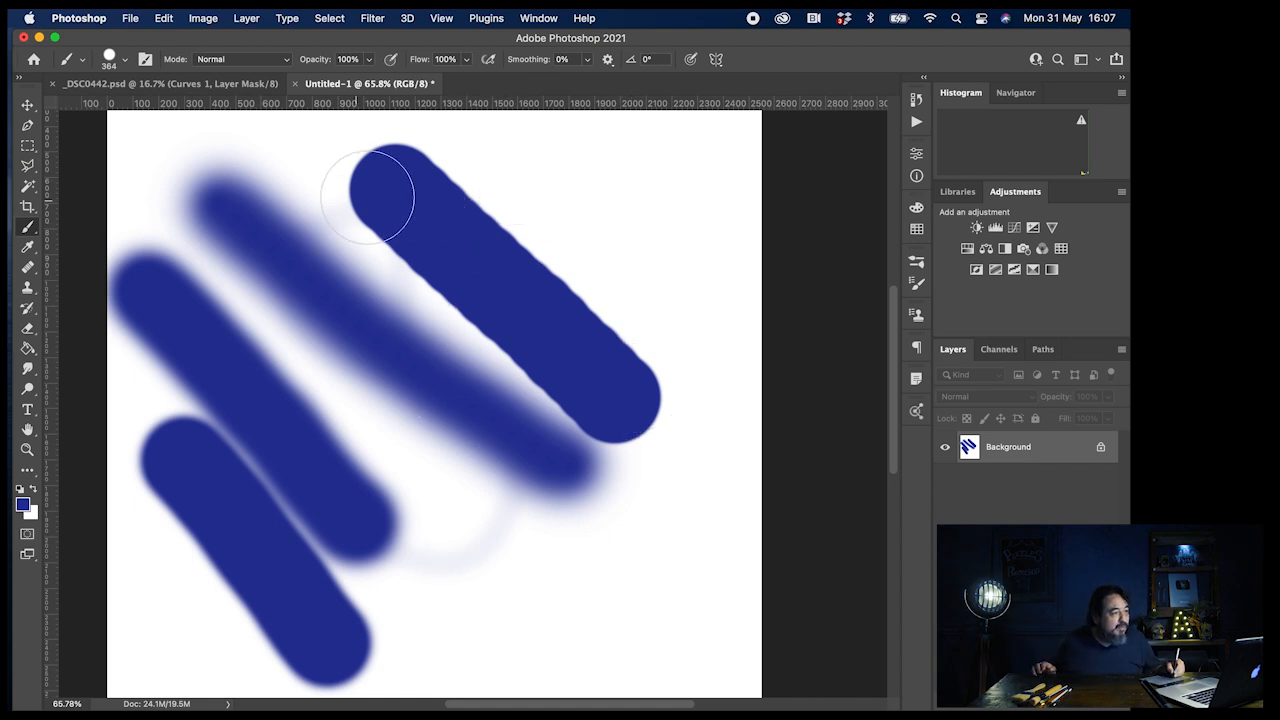
left_click(487, 160)
mouse_move(503, 172)
left_mouse_down()
mouse_move(676, 317)
mouse_move(727, 362)
left_mouse_up()
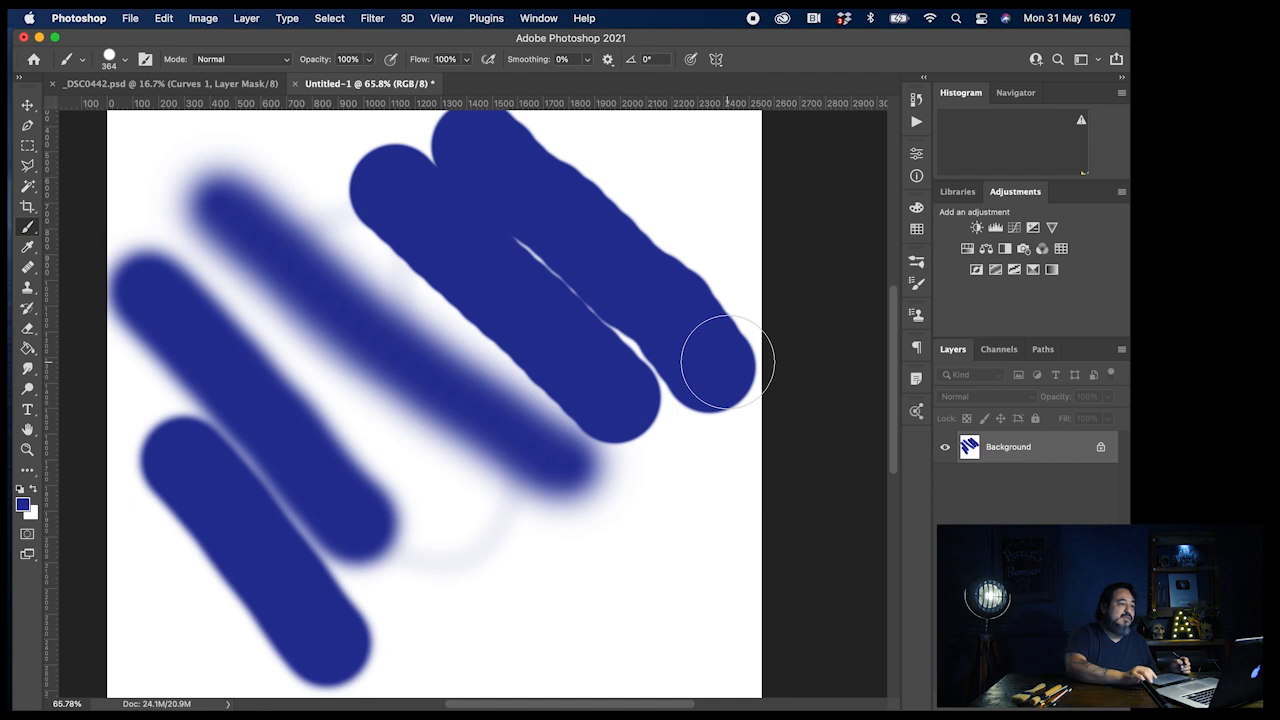
Step: Set the brush hardness to 100%, paint a steep stroke across the soft diagonal, and inspect its edges up close
right_click(566, 440)
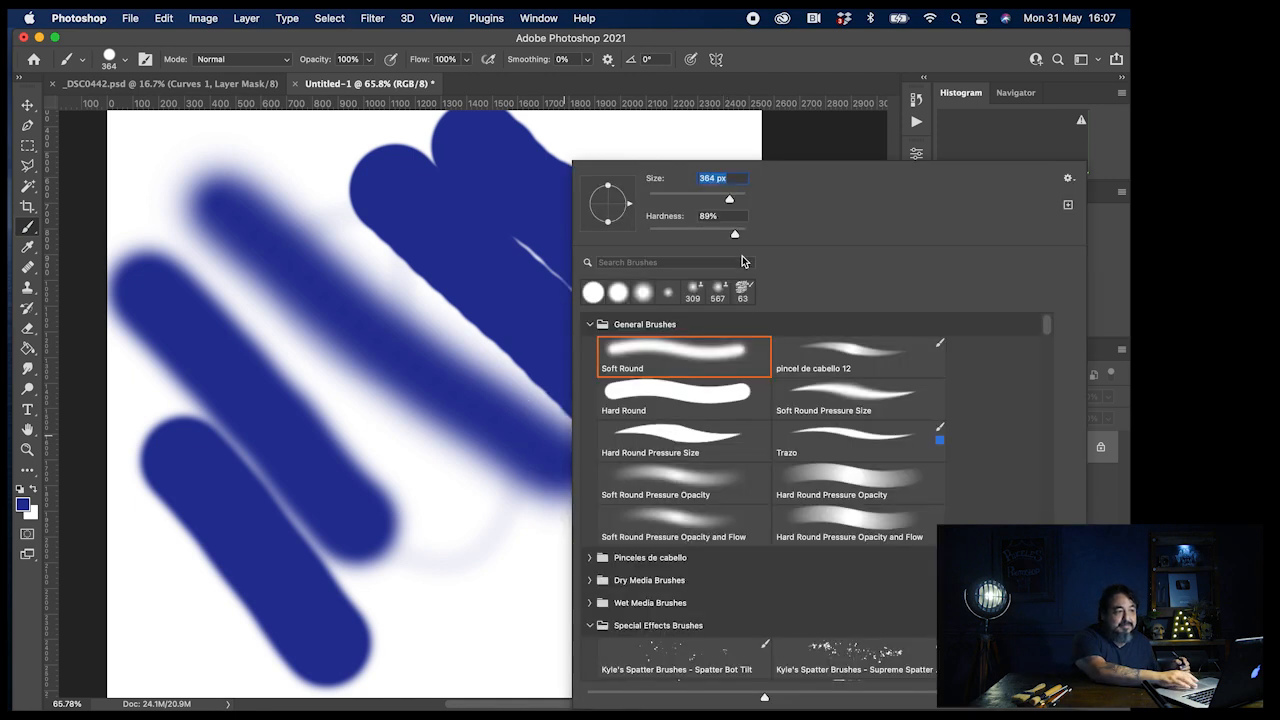
left_click_drag(738, 235, 757, 236)
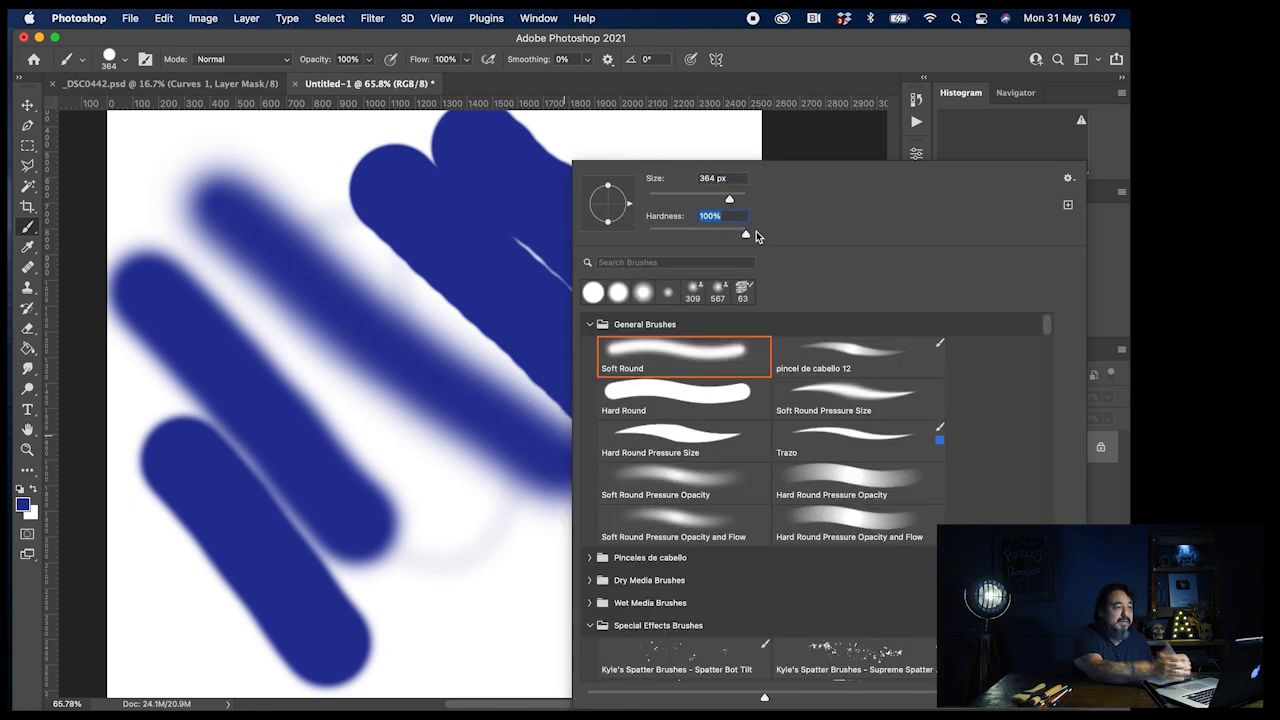
mouse_move(495, 612)
left_mouse_down()
mouse_move(423, 466)
mouse_move(325, 318)
left_mouse_up()
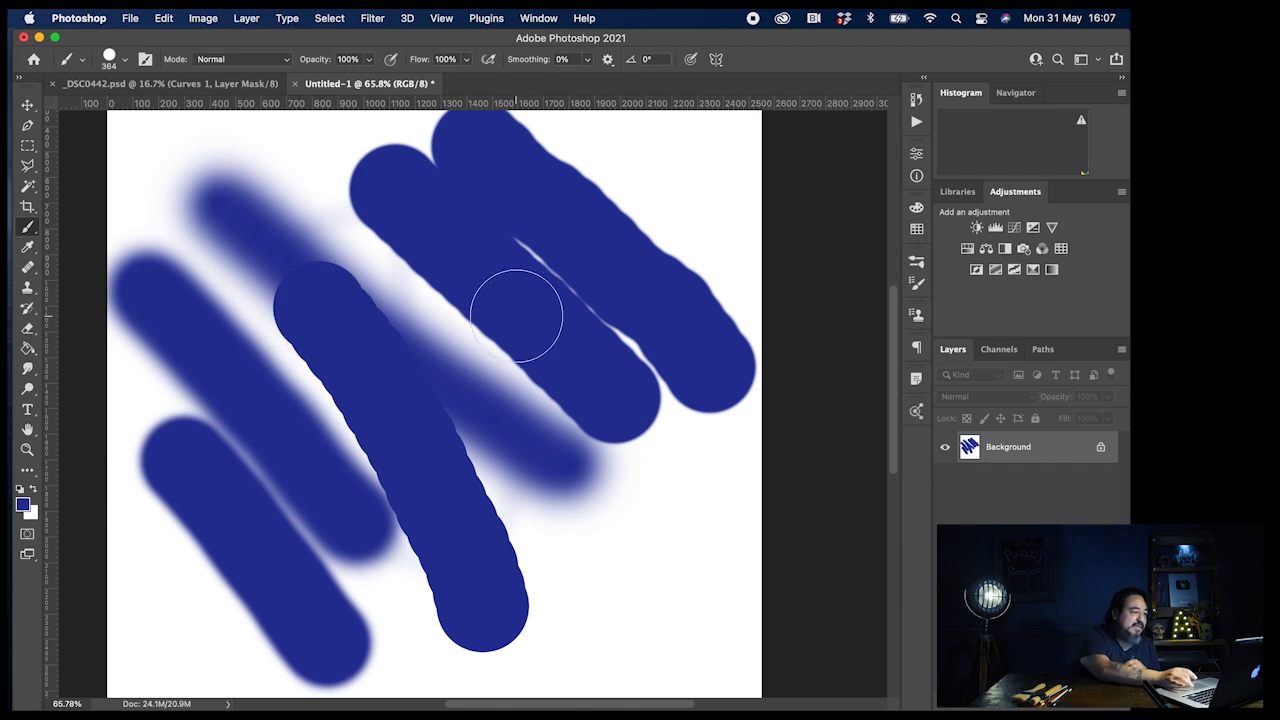
scroll(296, 234, "up", 5)
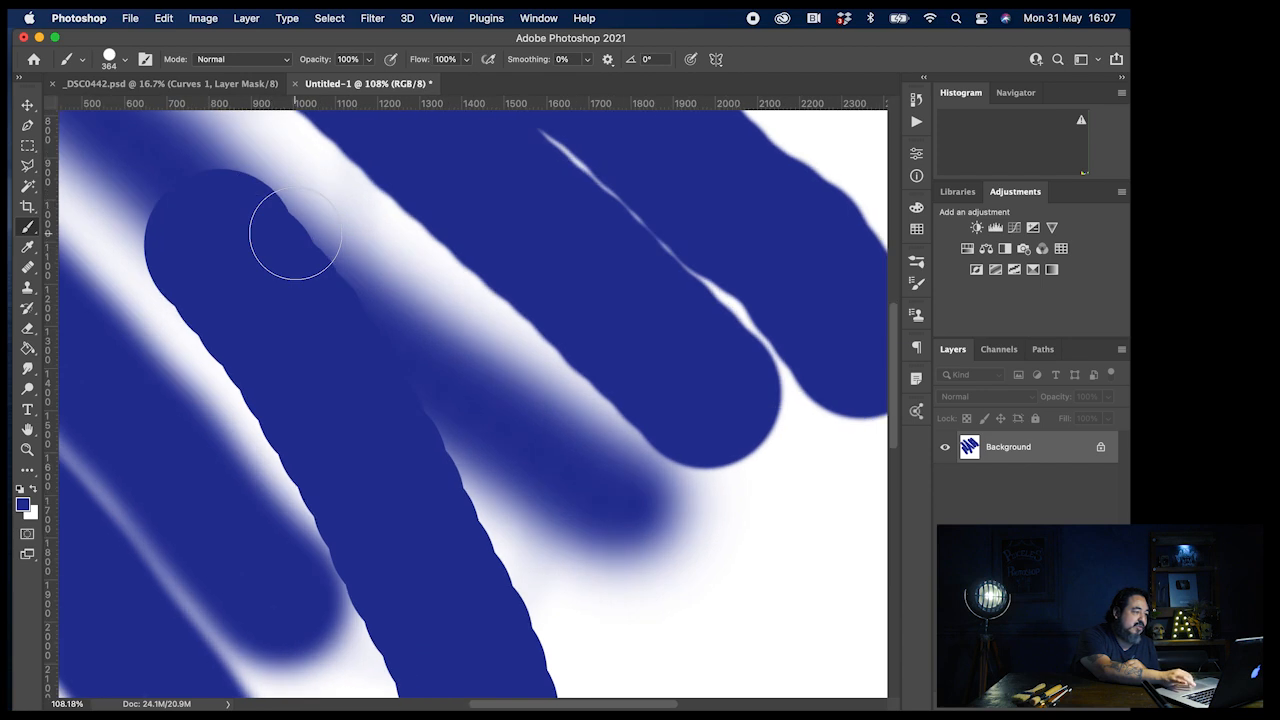
scroll(617, 494, "down", 5)
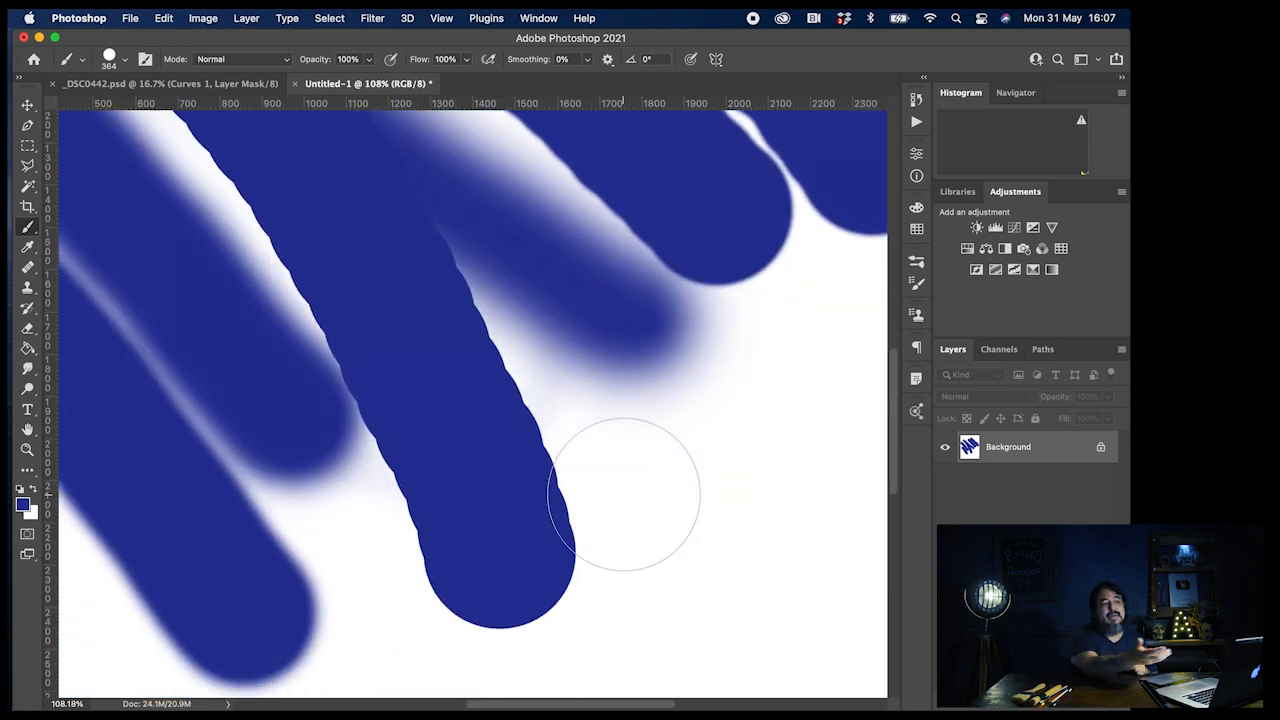
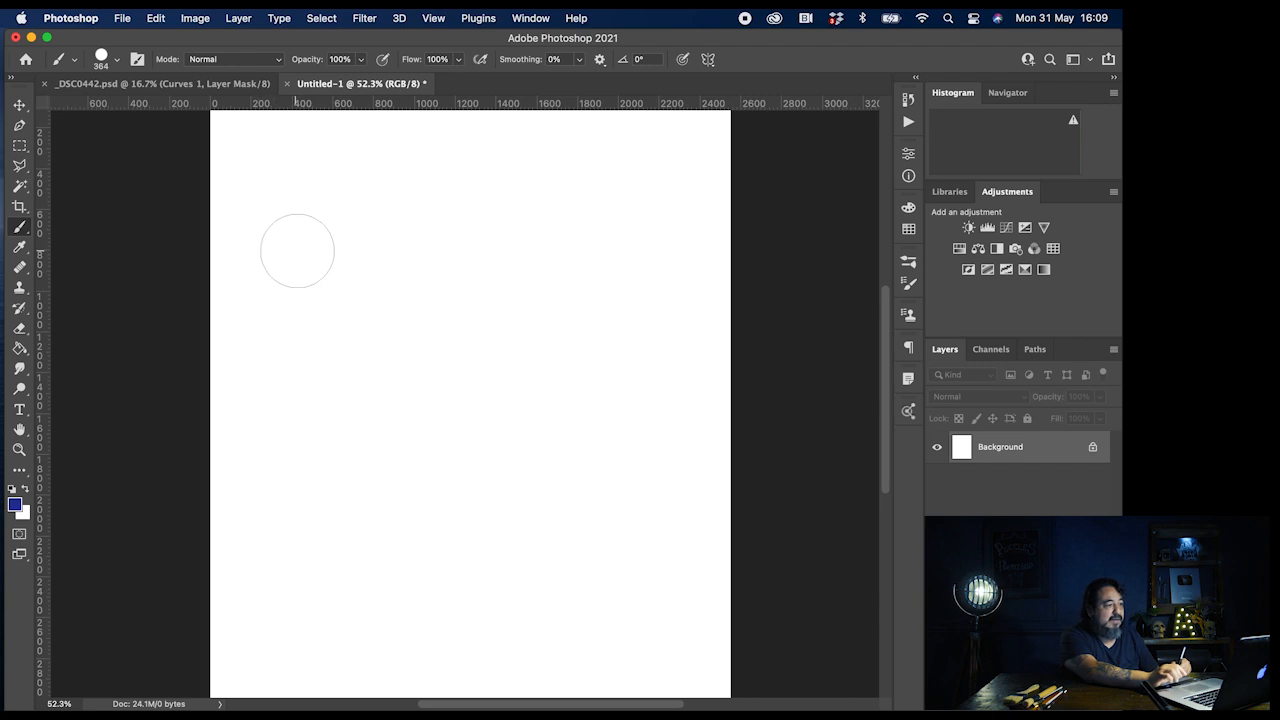
Step: Add a new layer and paint a vertical blue stroke along the left side of the blank canvas
key("super+shift+alt+n")
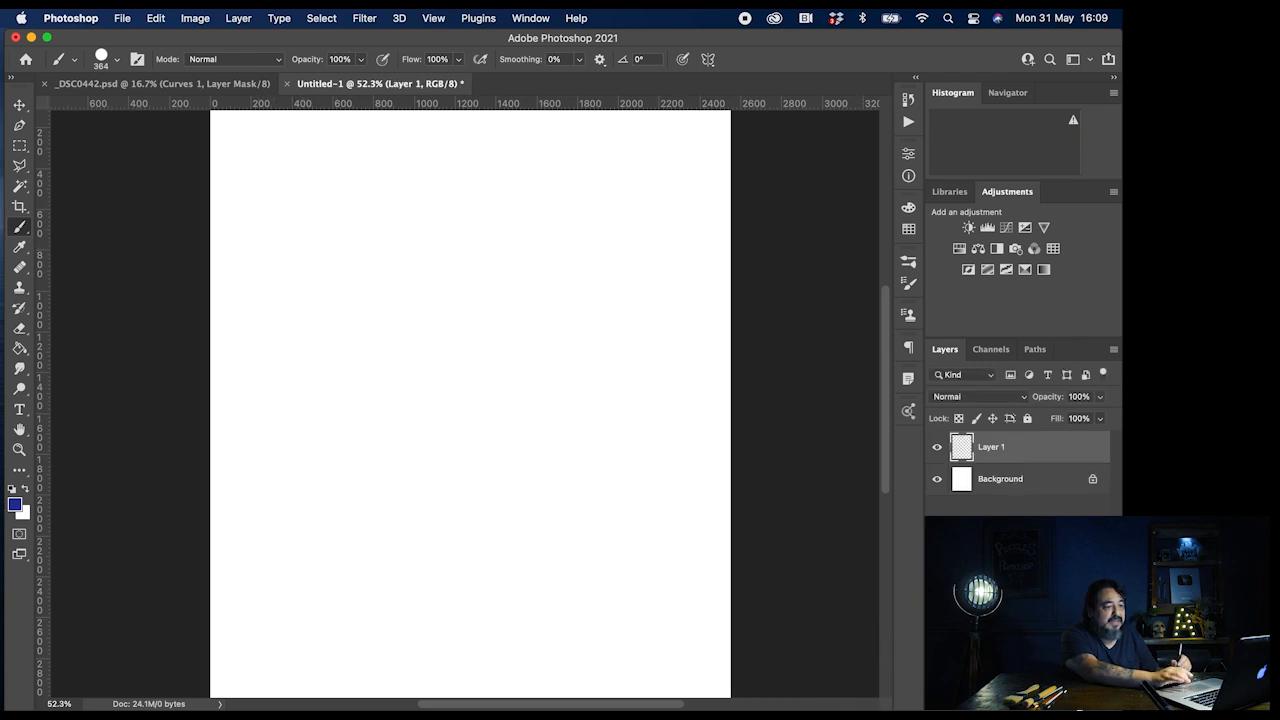
left_click_drag(276, 174, 275, 505)
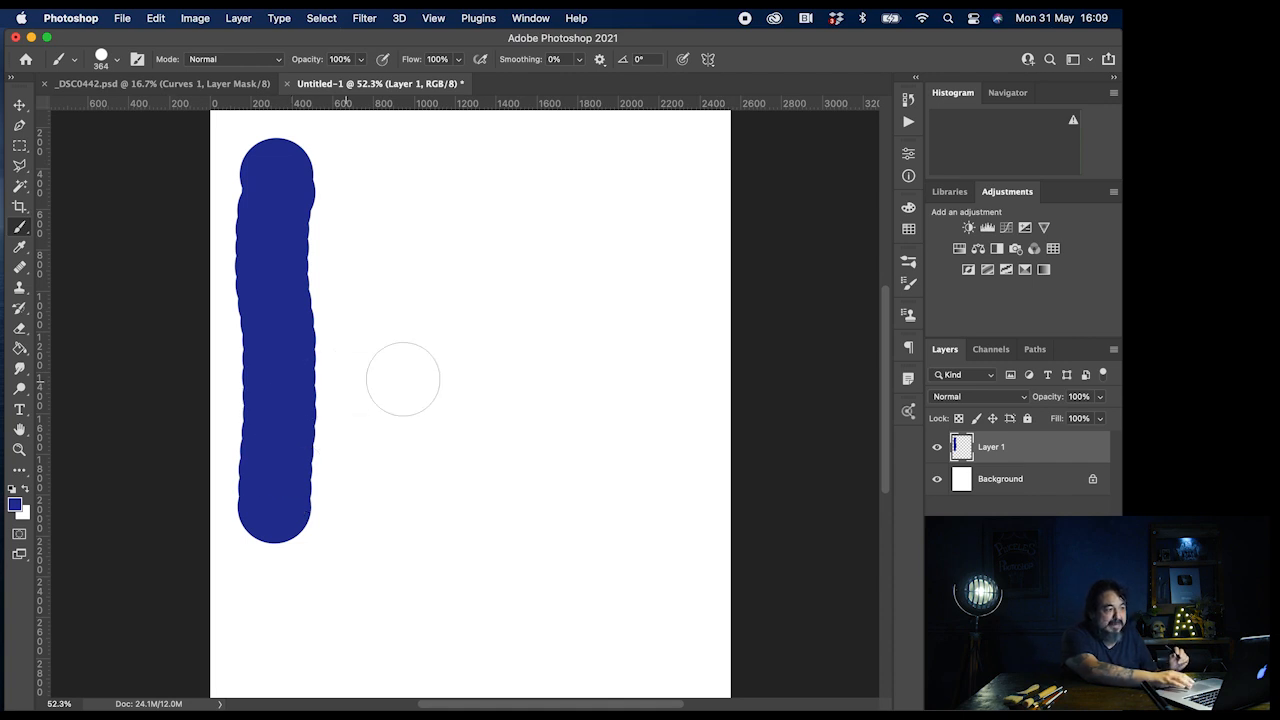
Step: Set the brush flow to 64%, paint a second vertical stroke beside the first, and compare the two up close
right_click(430, 385)
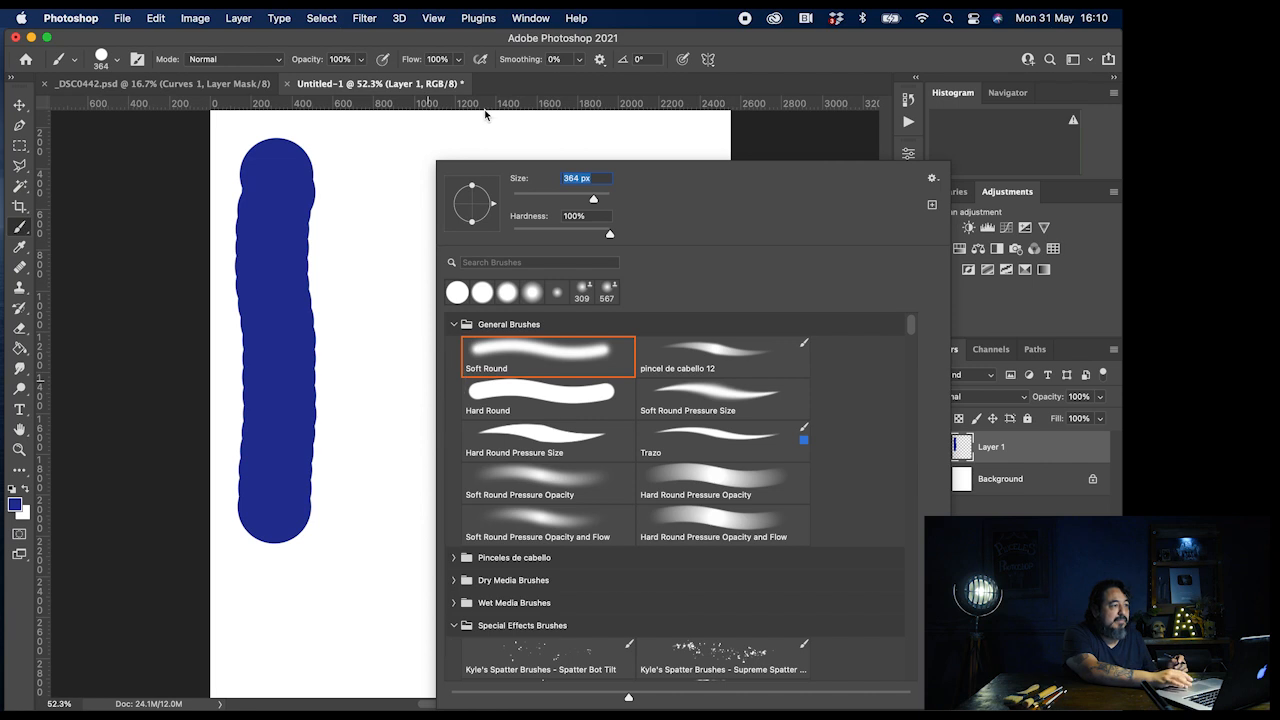
left_click(458, 61)
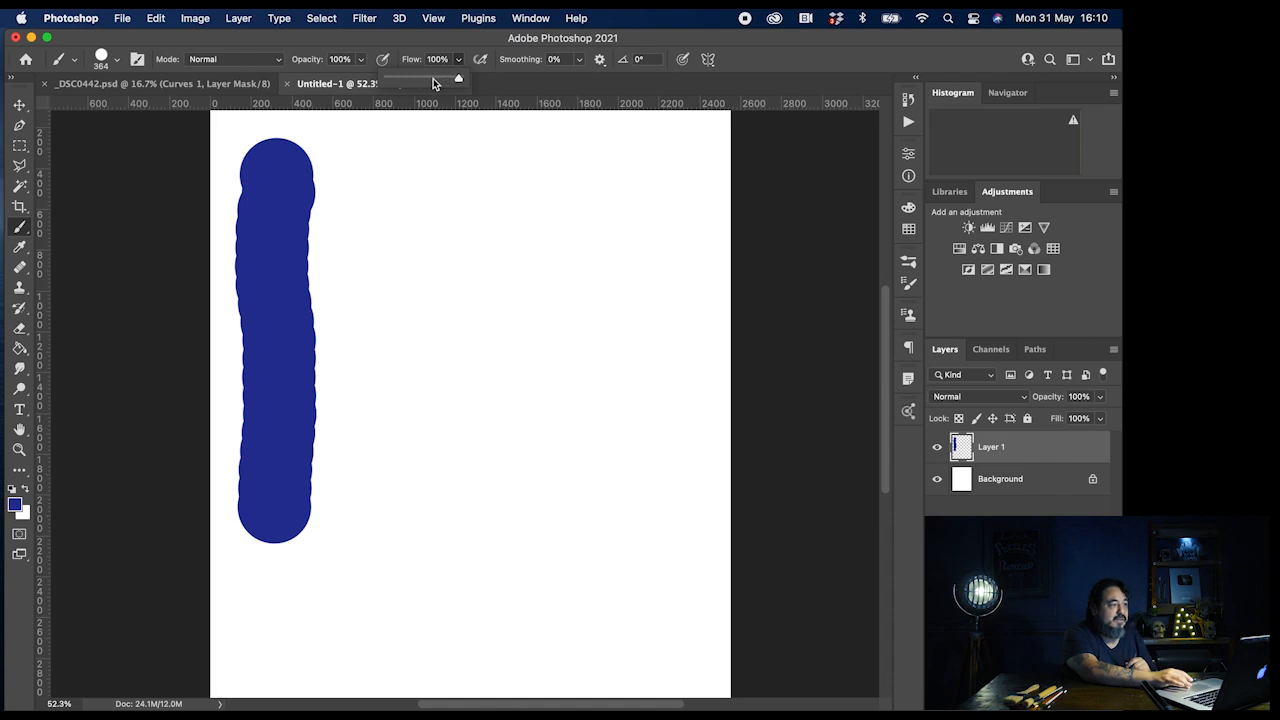
left_click(433, 78)
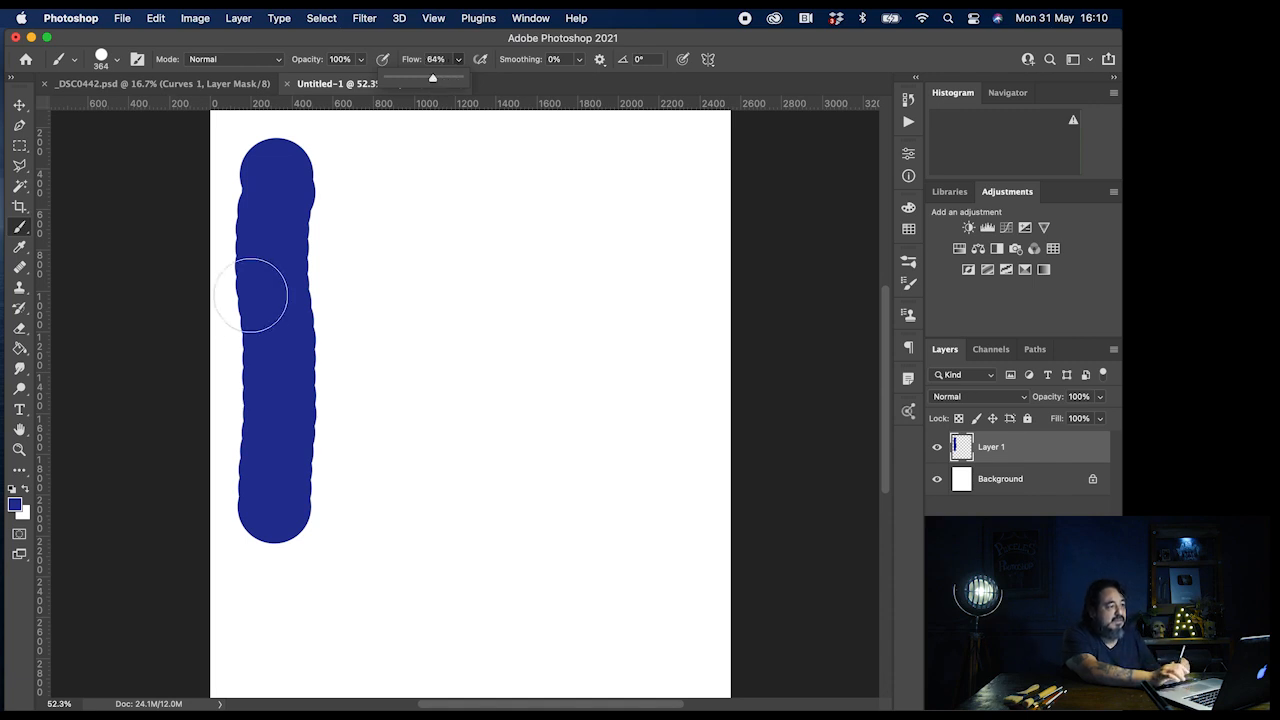
mouse_move(366, 158)
left_mouse_down()
mouse_move(357, 228)
mouse_move(373, 518)
left_mouse_up()
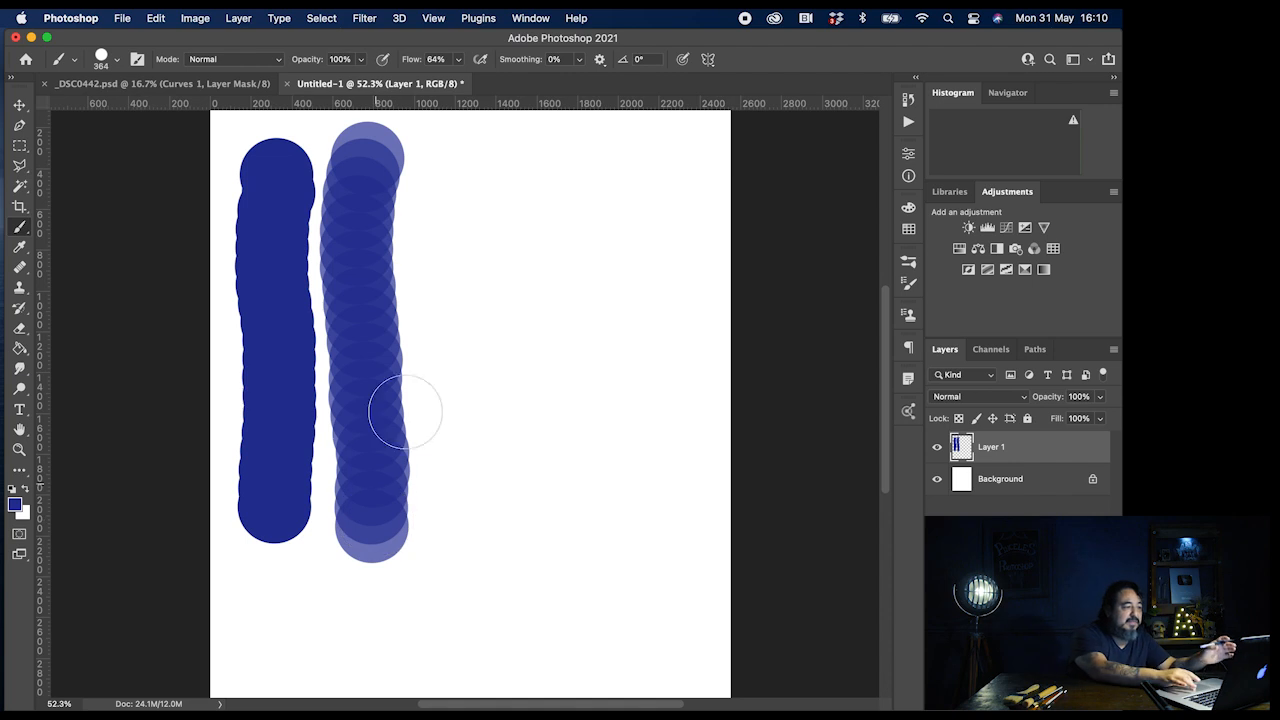
scroll(446, 340, "up", 5)
scroll(446, 341, "up", 3)
scroll(446, 341, "left", 3)
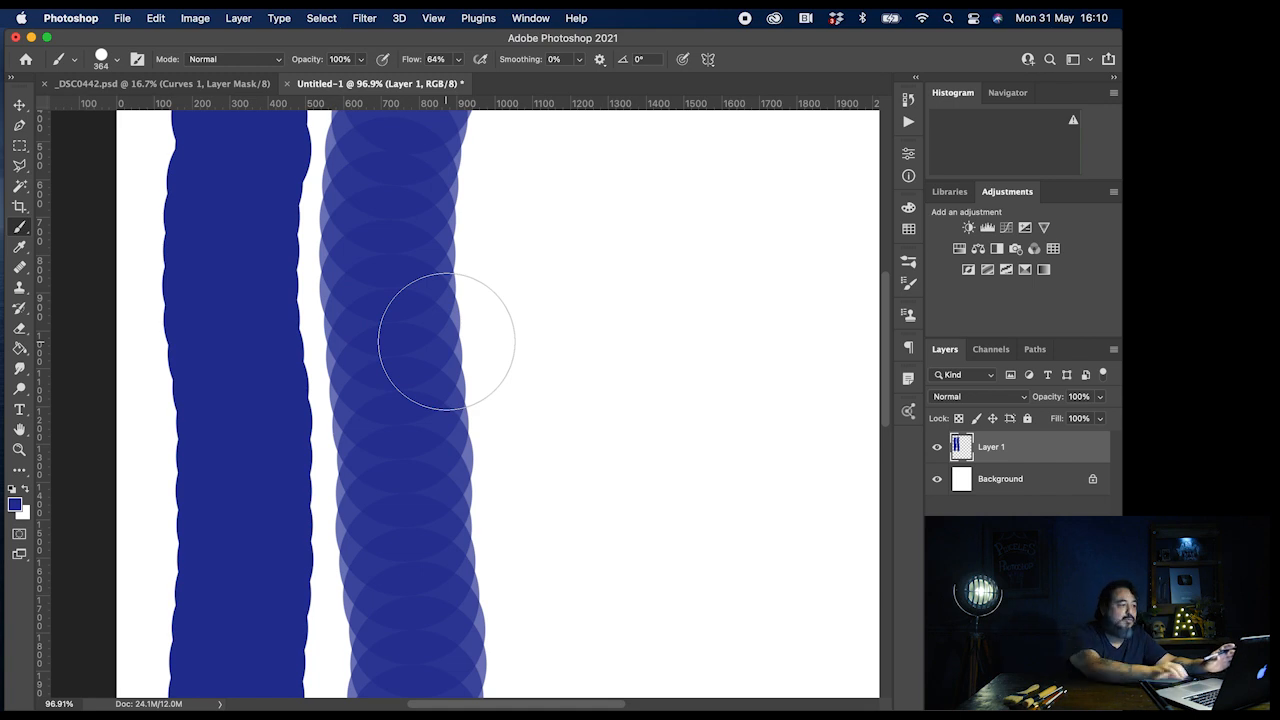
scroll(446, 341, "up", 3)
scroll(446, 341, "left", 3)
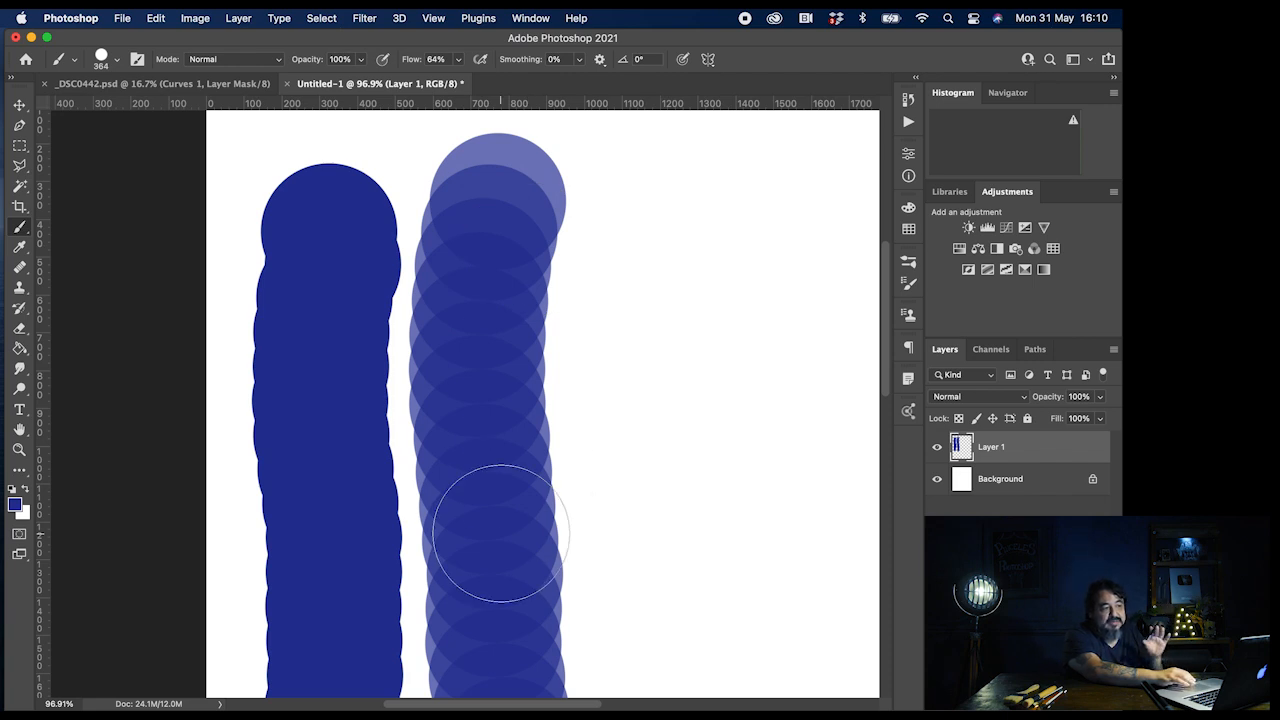
Step: Paint a third vertical stroke at 29% flow and a fourth at 8% flow beside the two existing ones
left_click(458, 59)
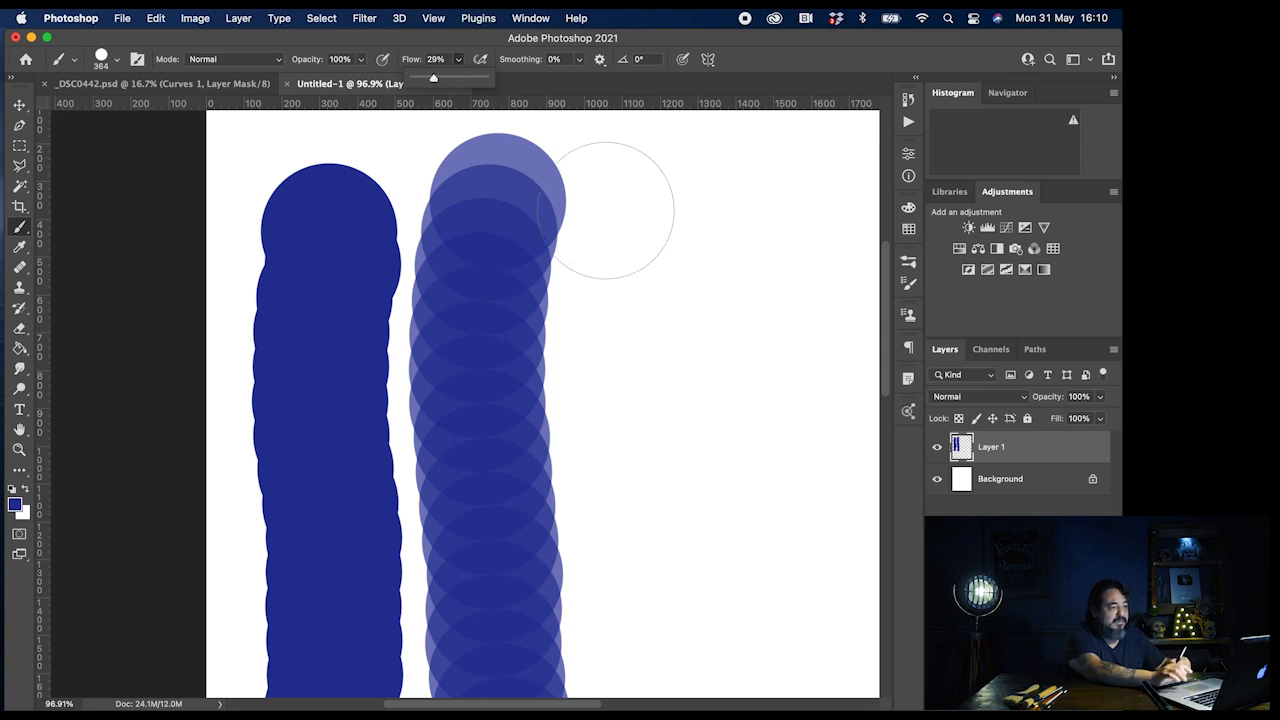
mouse_move(643, 187)
left_mouse_down()
mouse_move(620, 372)
mouse_move(643, 555)
mouse_move(669, 597)
left_mouse_up()
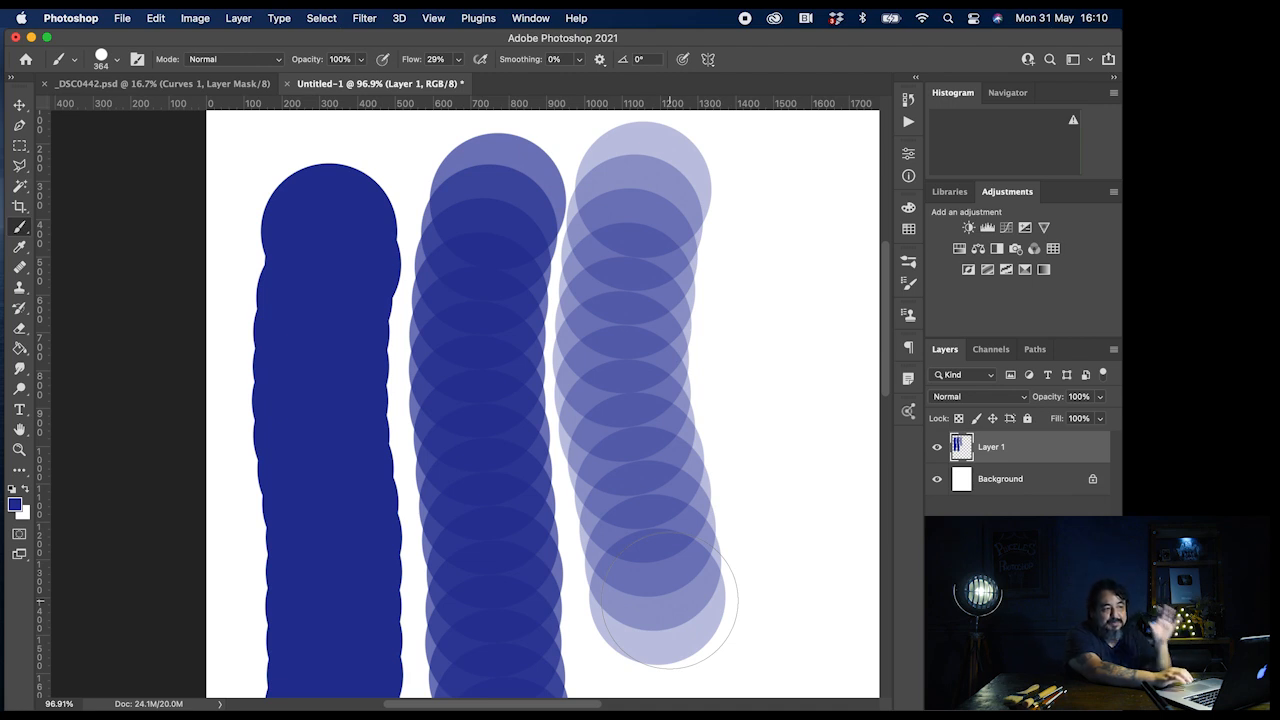
scroll(664, 599, "down", 5)
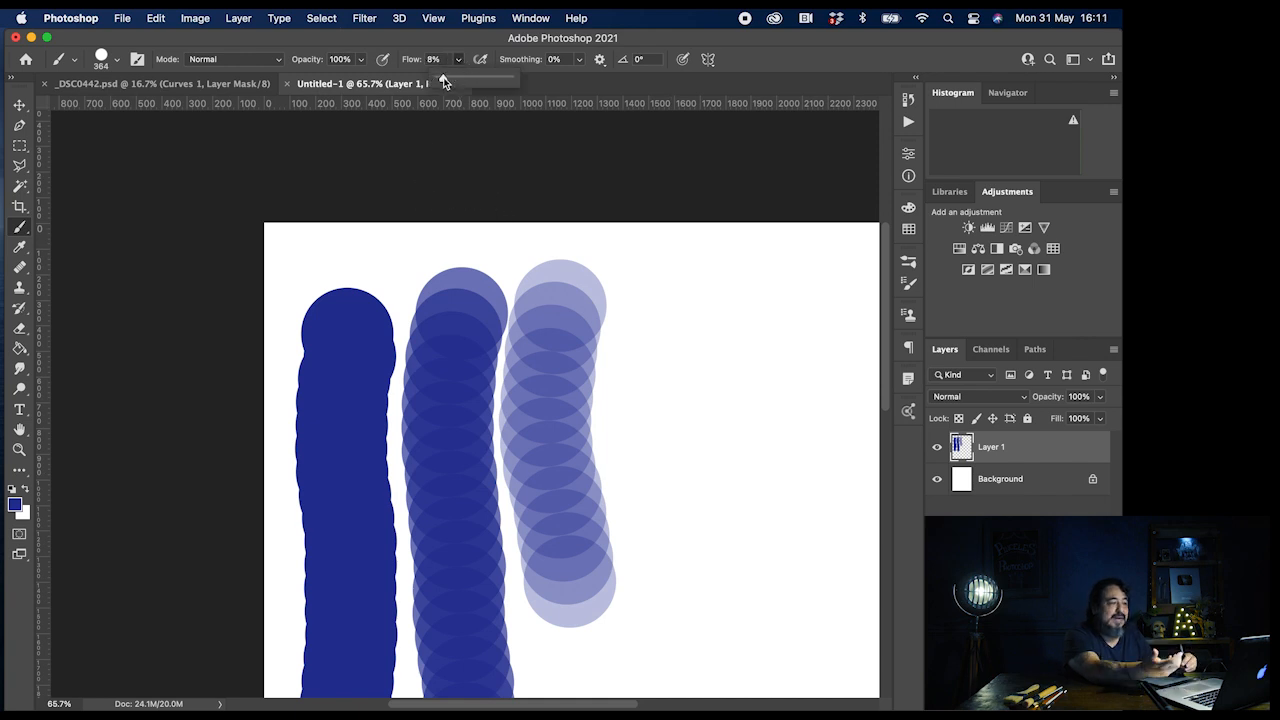
left_click_drag(669, 294, 681, 618)
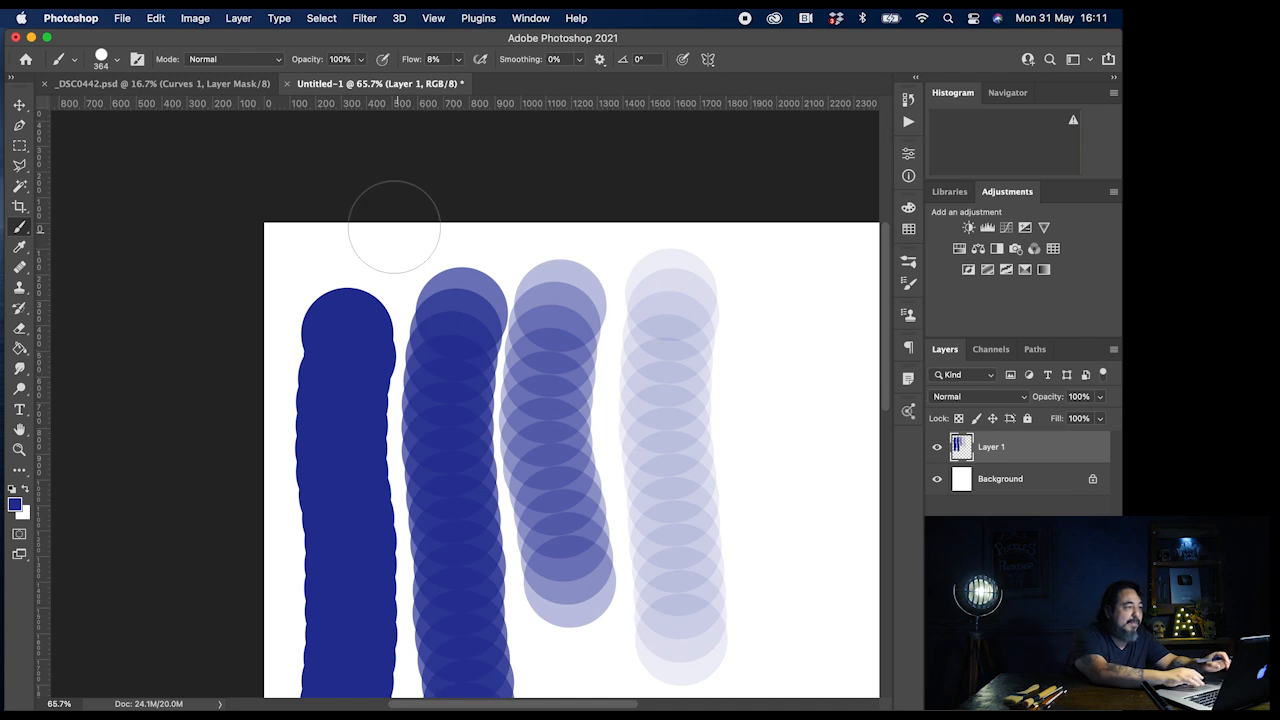
Step: Set the brush flow to 100% and opacity to 48%, and paint a fifth vertical stroke beside the palest one
left_click_drag(458, 59, 530, 83)
left_click(362, 59)
left_click(324, 79)
mouse_move(766, 286)
left_mouse_down()
mouse_move(758, 381)
mouse_move(780, 614)
left_mouse_up()
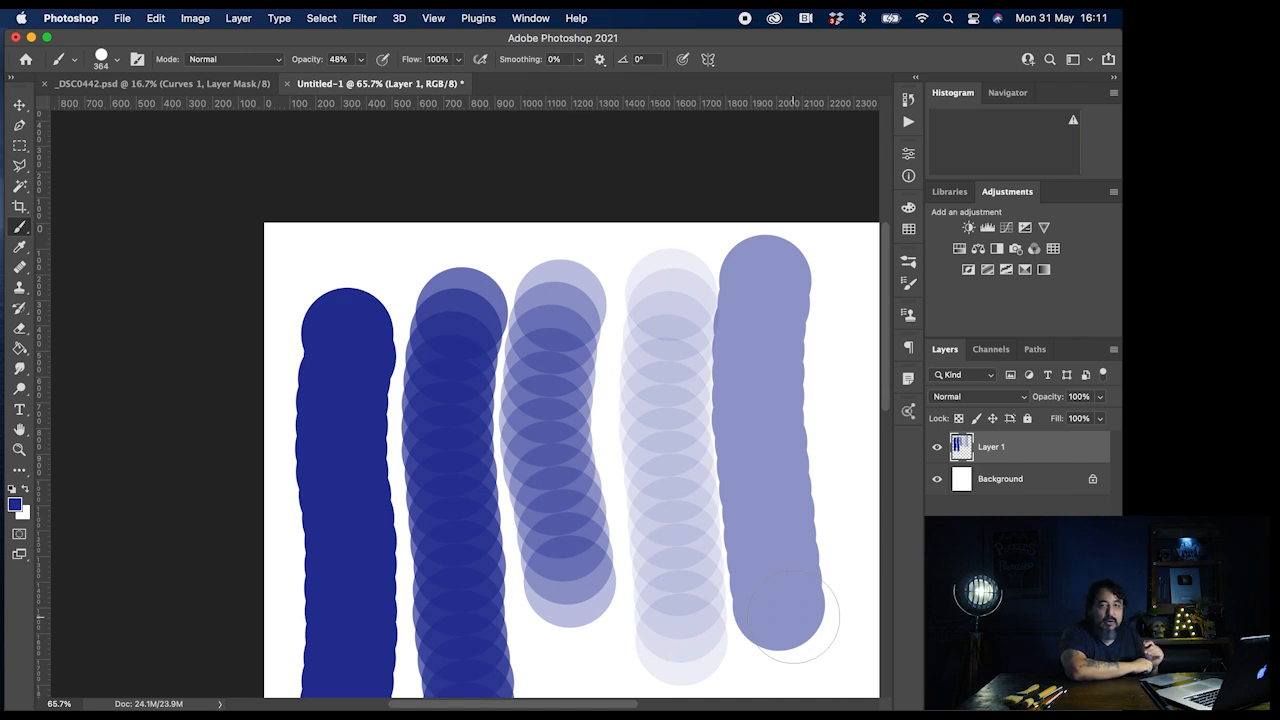
Step: Set the brush opacity to 26% and flow to 25%, and paint a curved stroke in the empty area below the third stroke
scroll(790, 615, "right", 3)
scroll(790, 615, "down", 1)
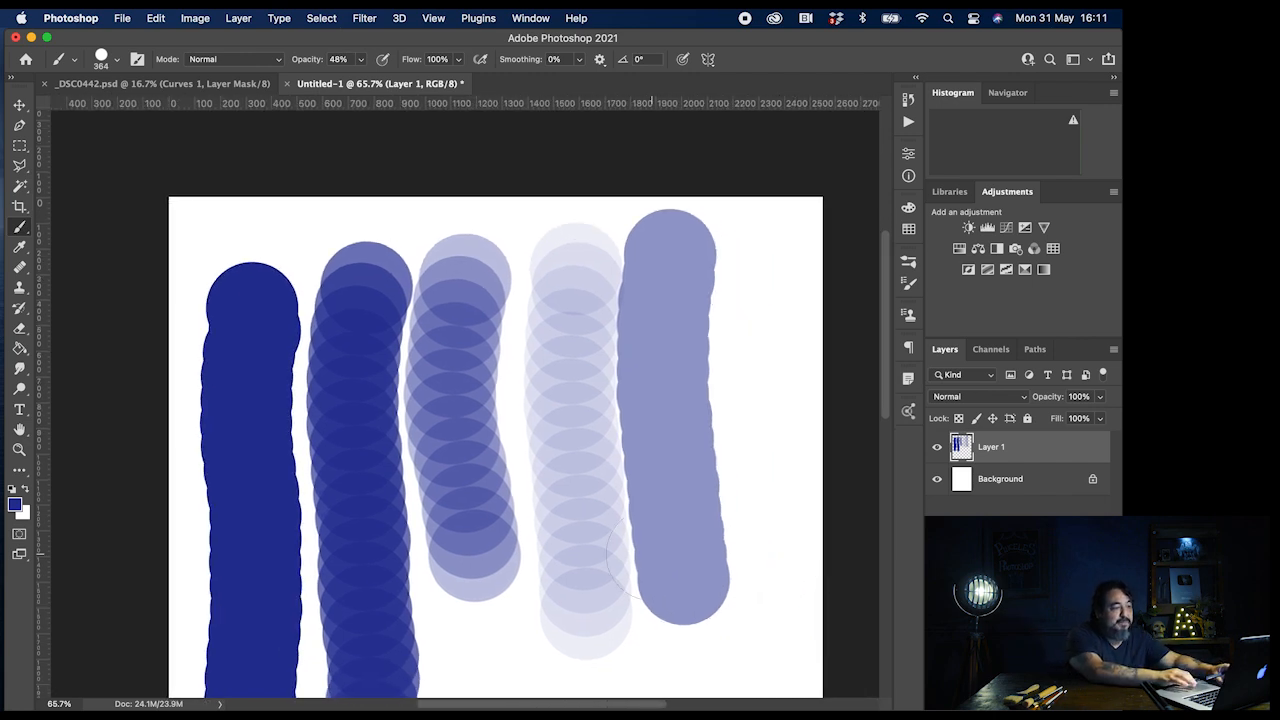
scroll(652, 555, "down", 5)
scroll(652, 555, "left", 3)
scroll(652, 555, "right", 1)
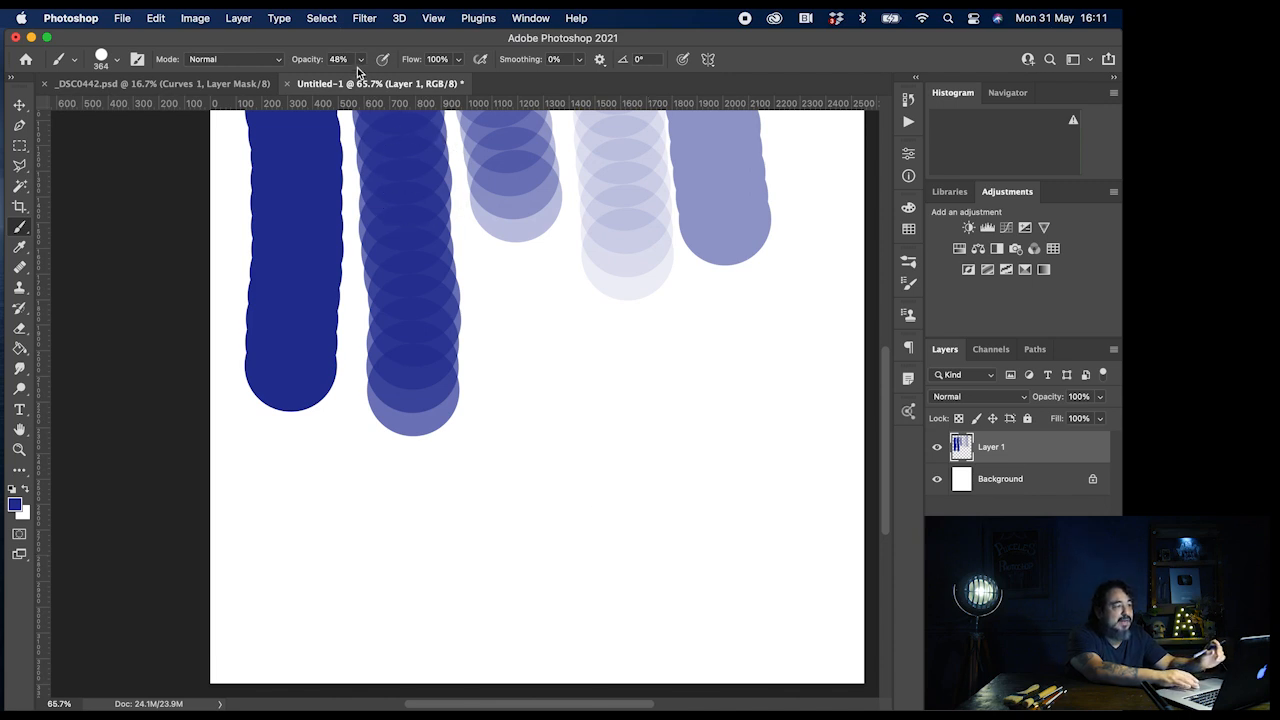
left_click_drag(362, 65, 346, 80)
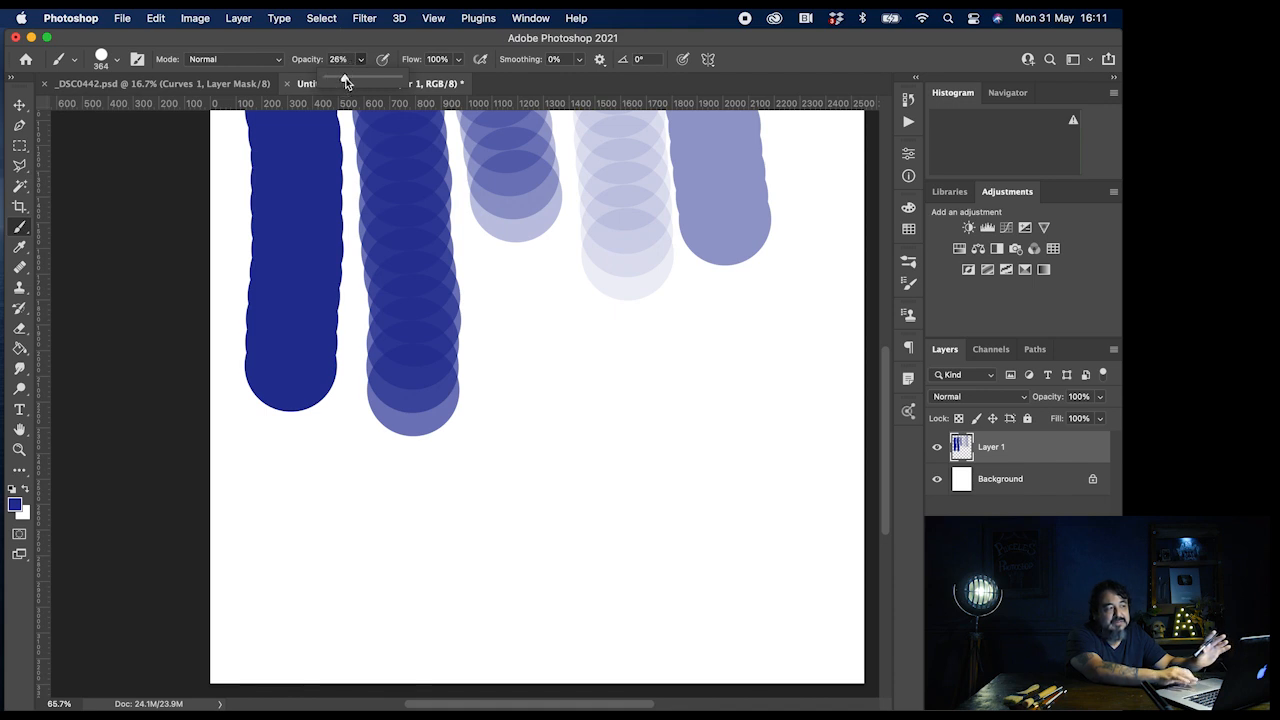
left_click(459, 60)
left_click_drag(459, 82, 404, 81)
left_click(529, 300)
mouse_move(518, 305)
left_mouse_down()
mouse_move(529, 439)
mouse_move(601, 561)
left_mouse_up()
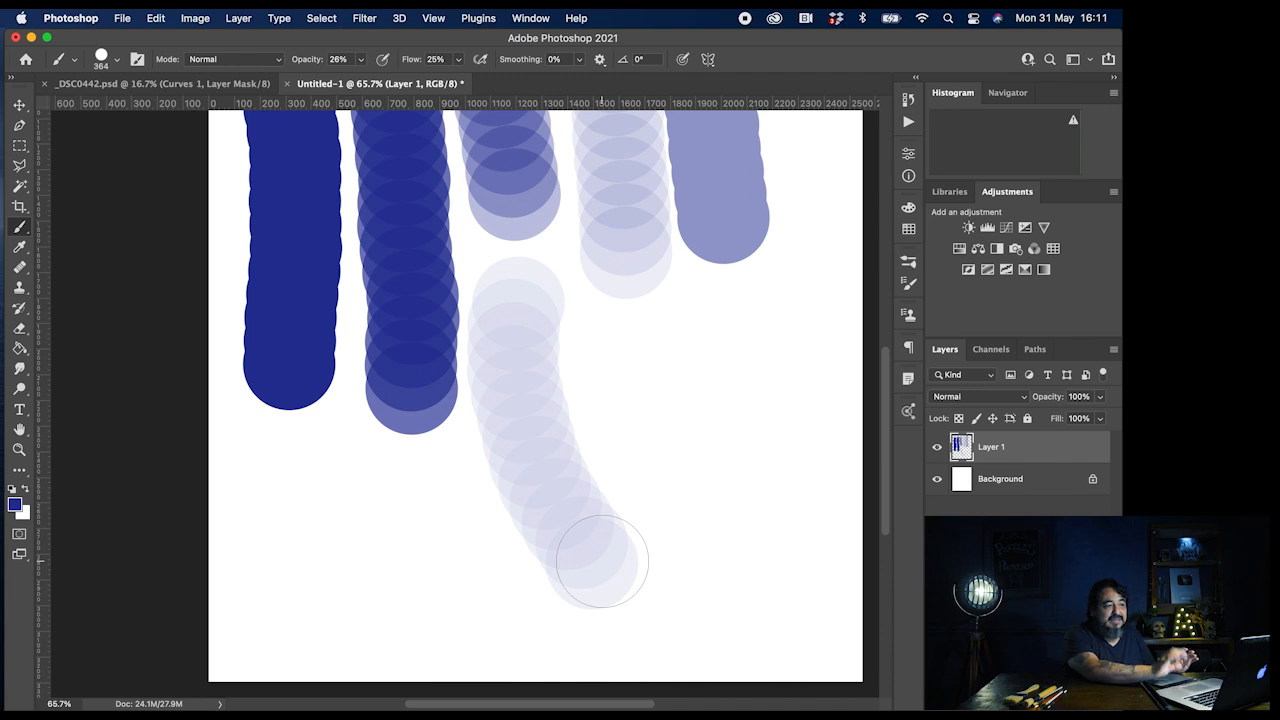
Step: Set the brush hardness to 23%, paint a soft diagonal stroke beside the hard-edged curved one, and compare both up close
right_click(602, 560)
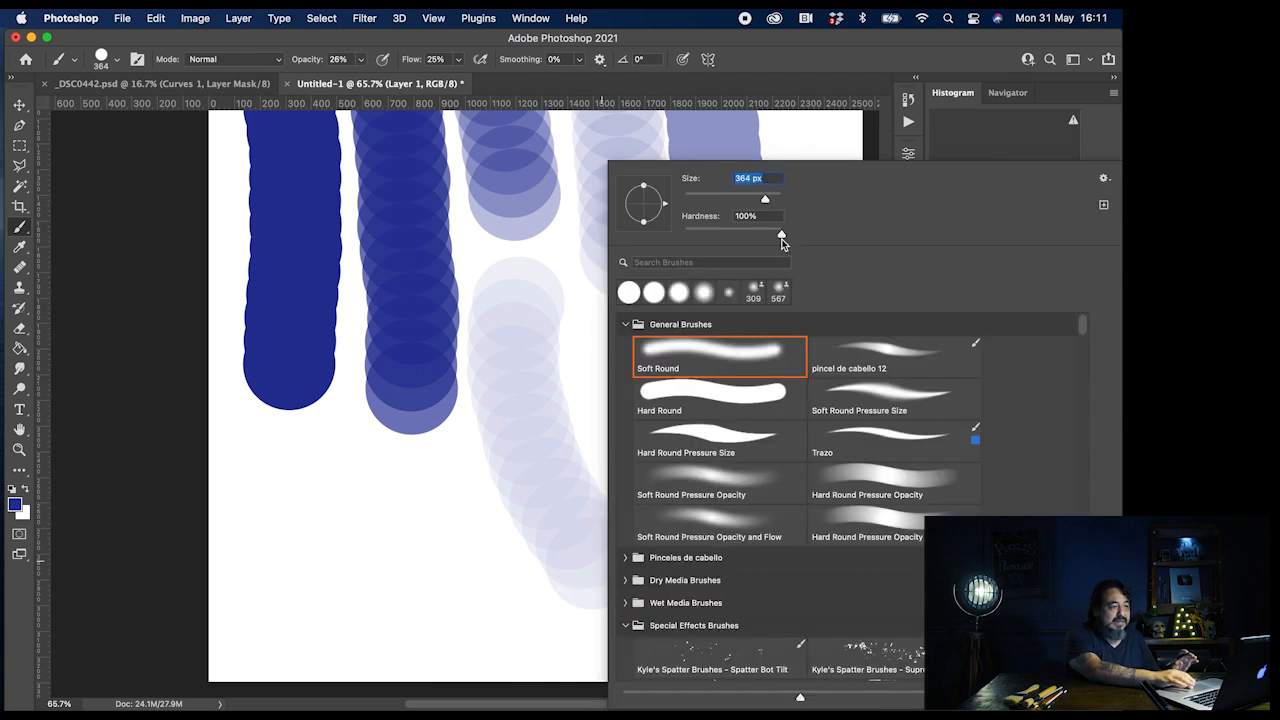
left_click_drag(780, 235, 707, 246)
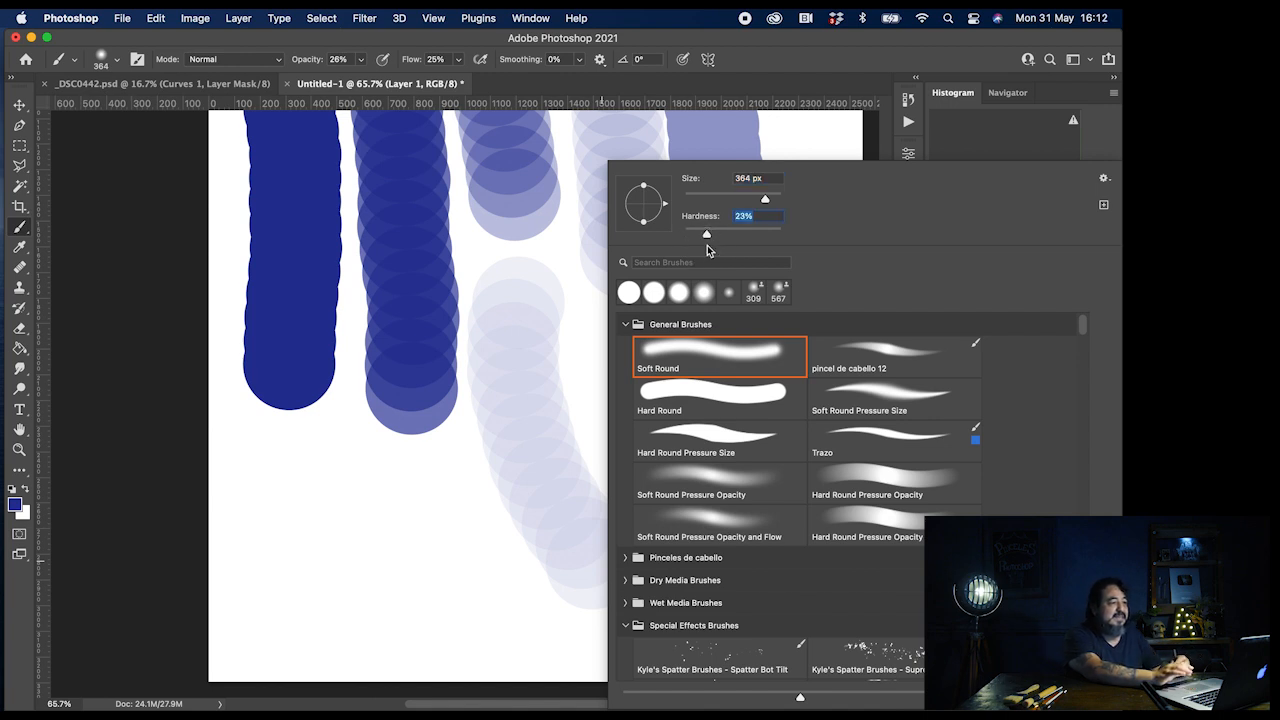
left_click(474, 254)
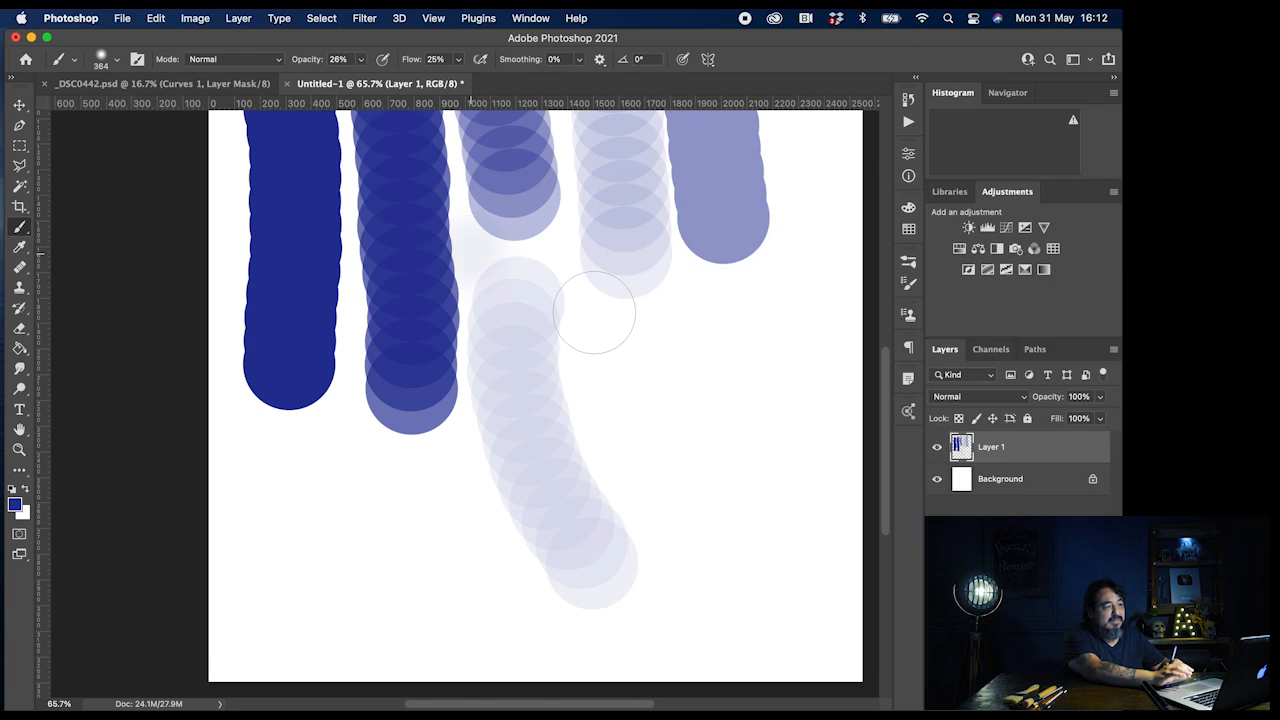
left_click_drag(636, 345, 785, 665)
scroll(750, 520, "up", 3)
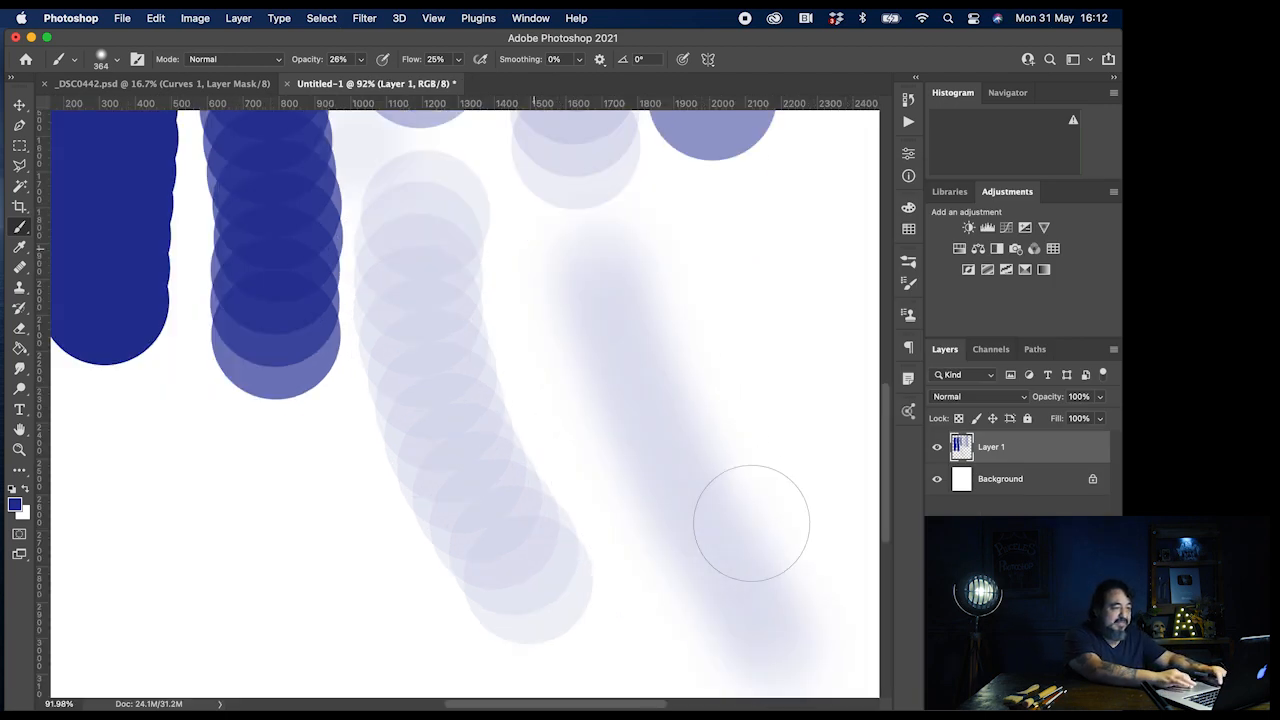
scroll(751, 523, "down", 2)
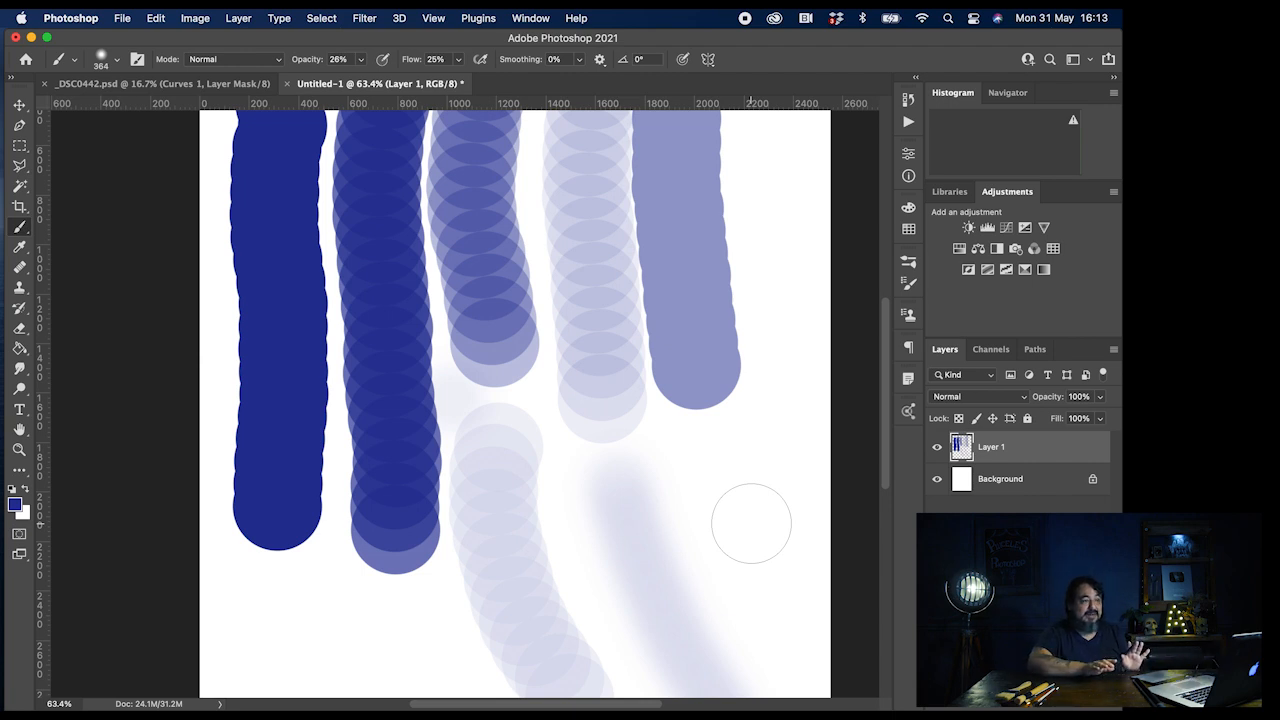
Step: Enable Shape Dynamics in the Brush Settings with size controlled by Pen Pressure, and test it with a wavy stroke and a short dab
right_click(697, 440)
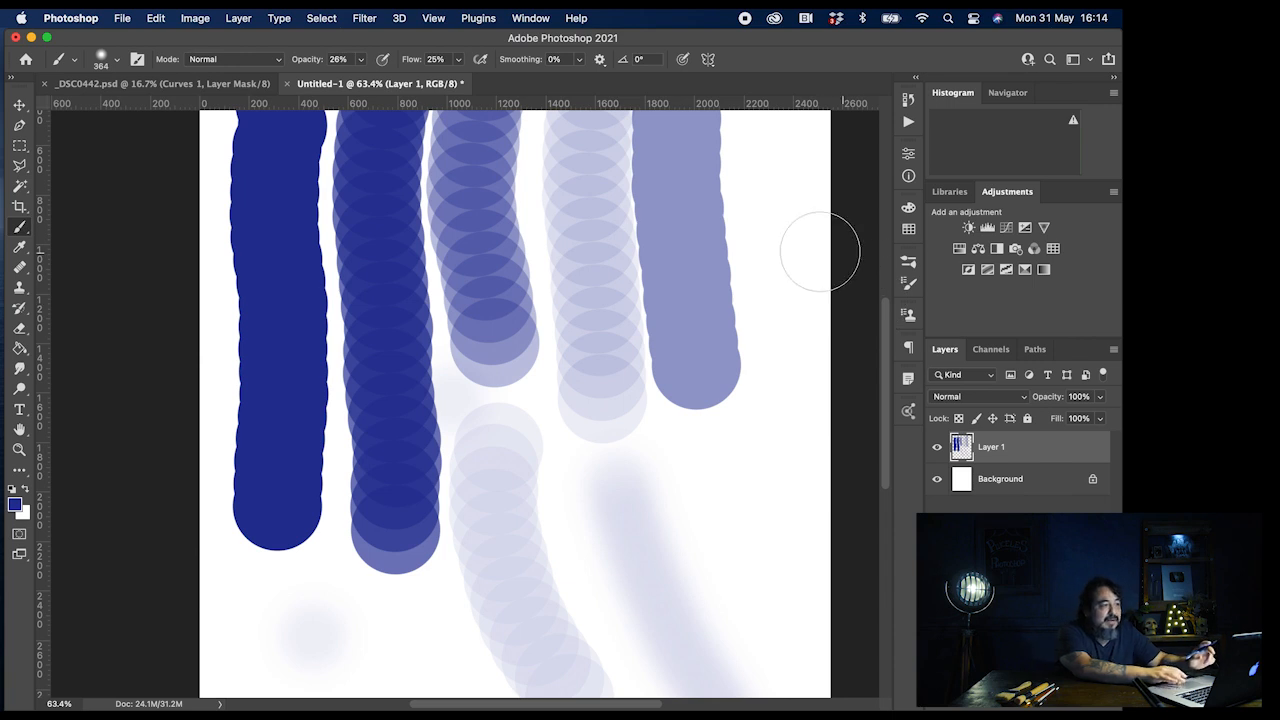
left_click(531, 18)
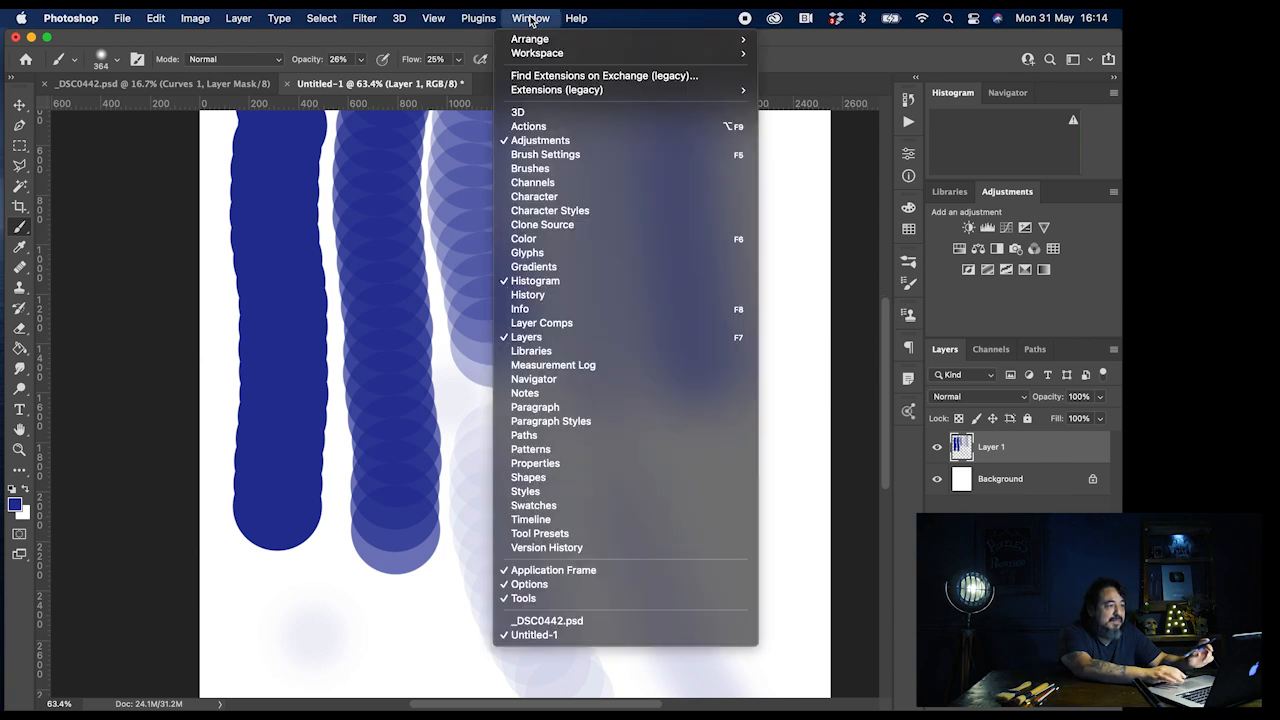
left_click(552, 155)
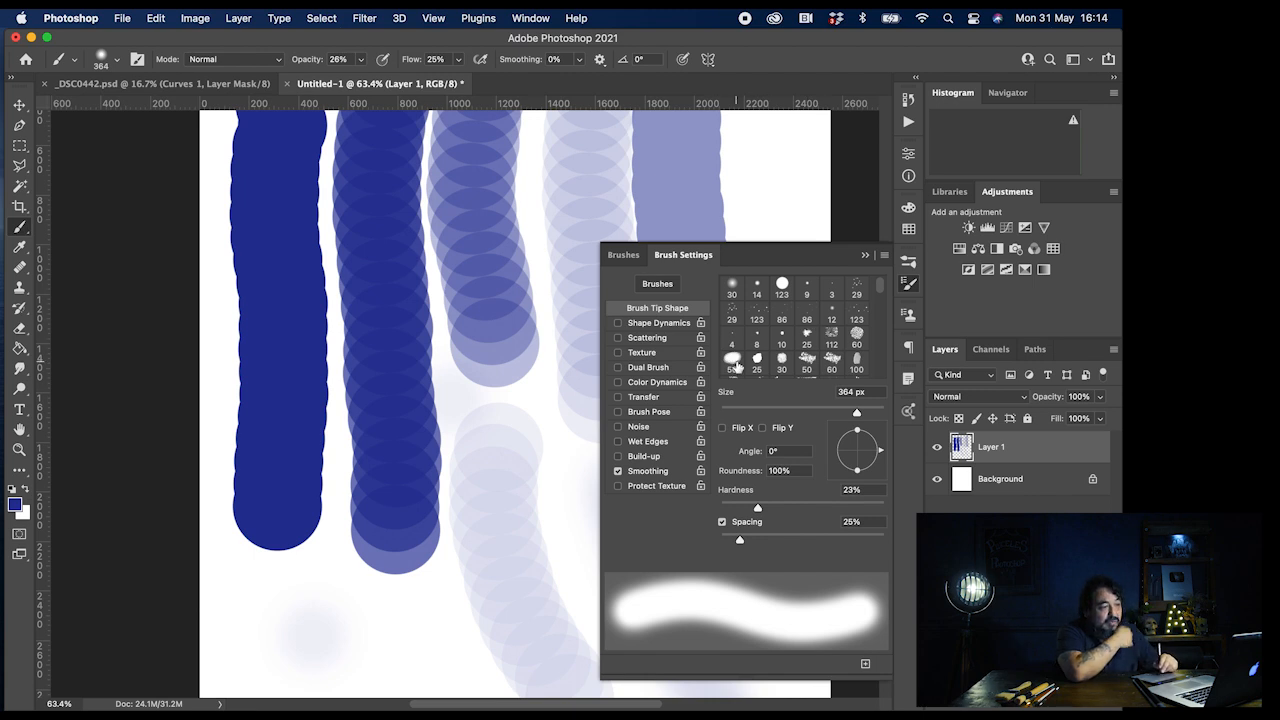
left_click(623, 323)
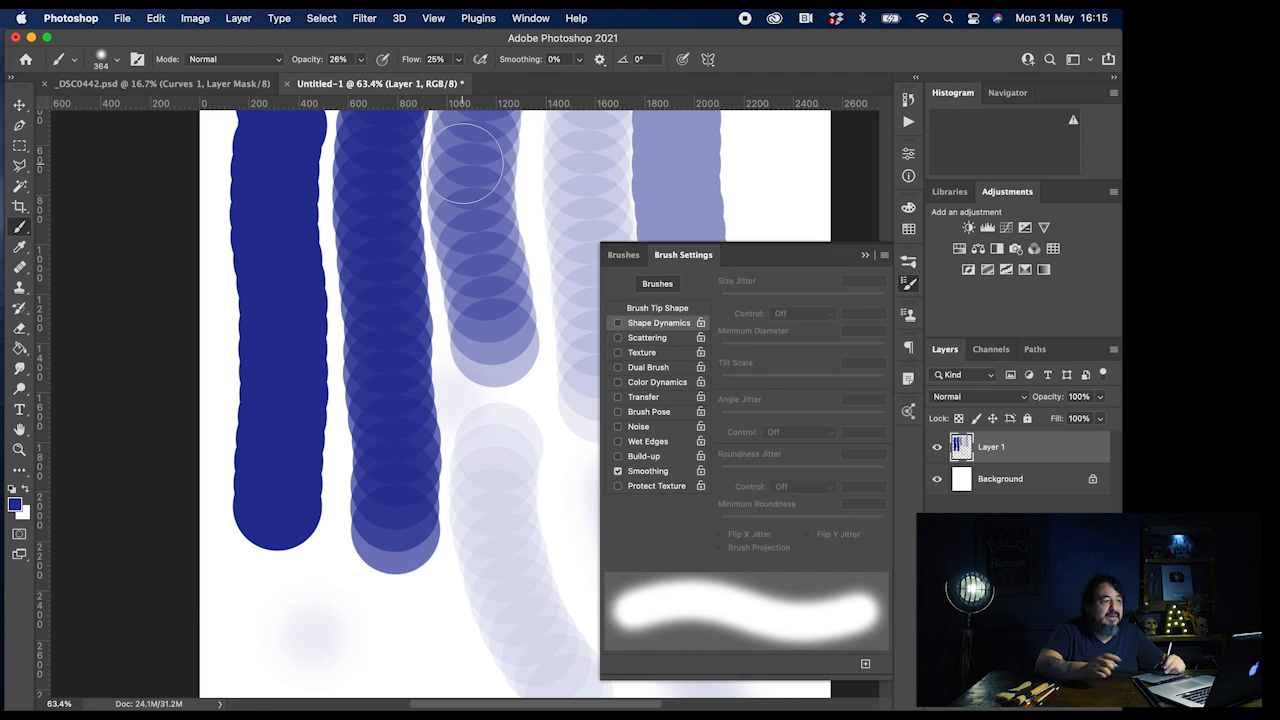
left_click(618, 324)
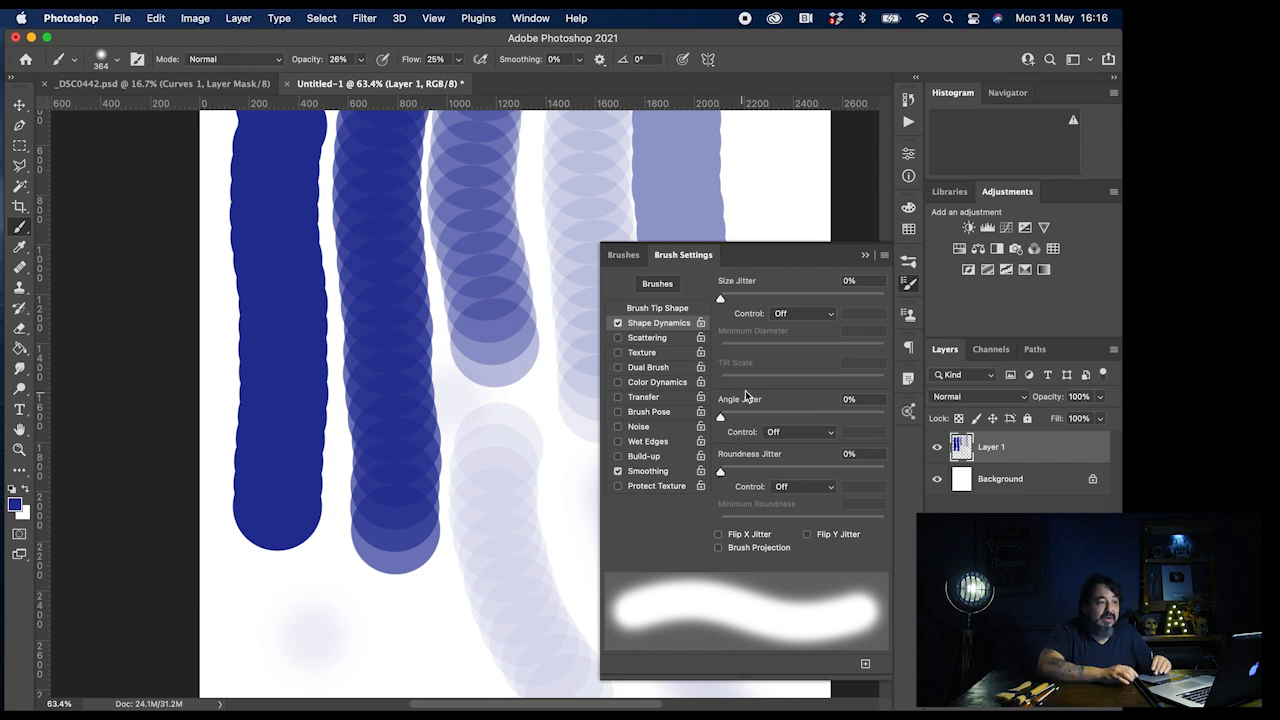
left_click(802, 320)
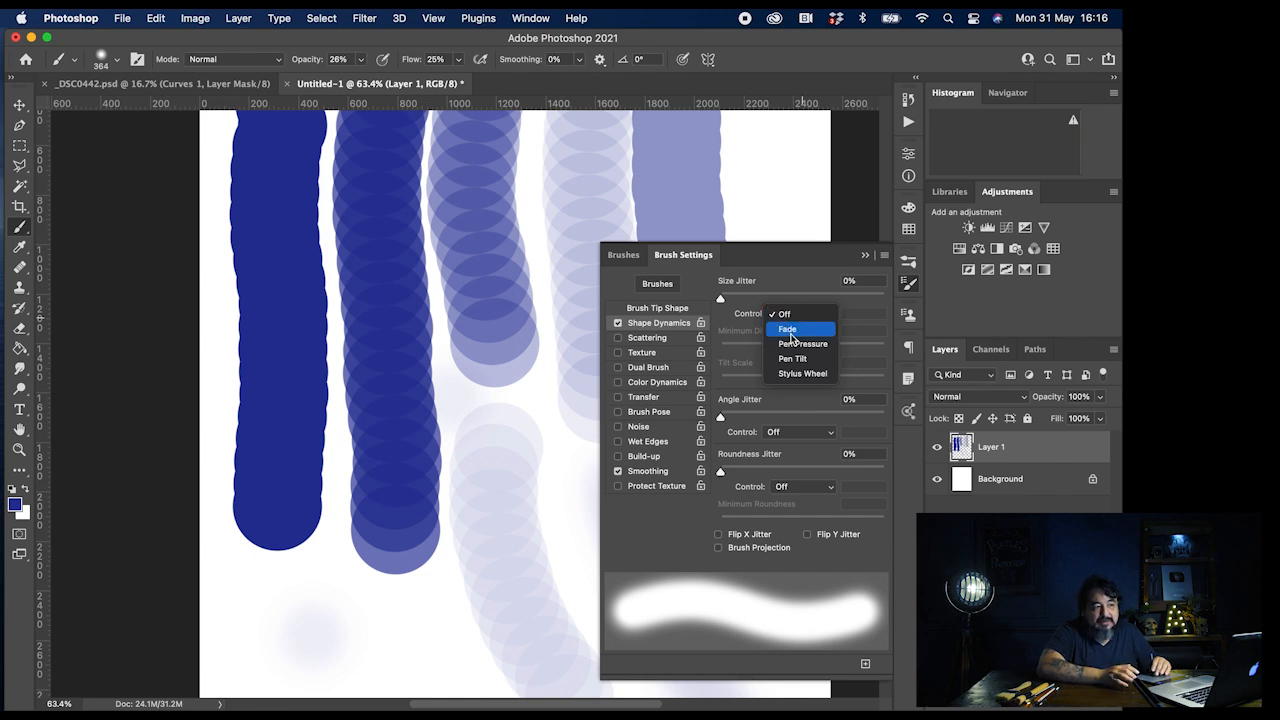
left_click(790, 345)
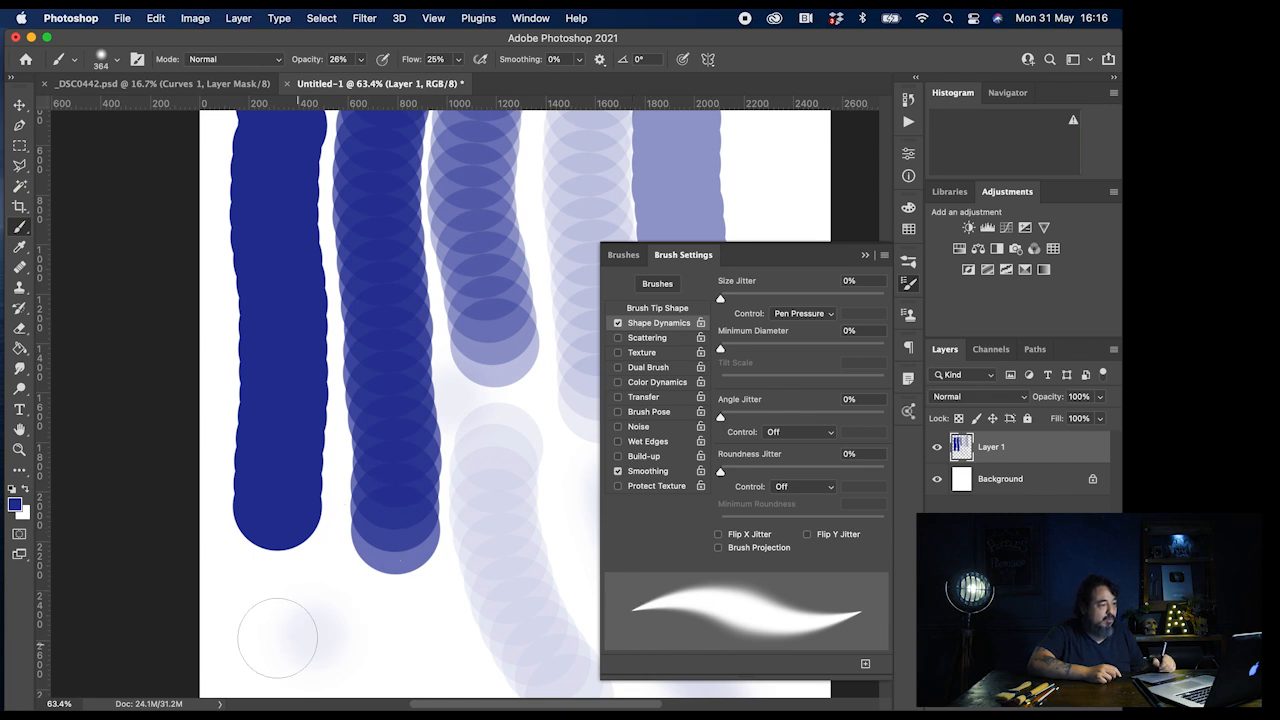
mouse_move(301, 609)
left_mouse_down()
mouse_move(378, 637)
mouse_move(410, 628)
mouse_move(494, 506)
mouse_move(643, 450)
left_mouse_up()
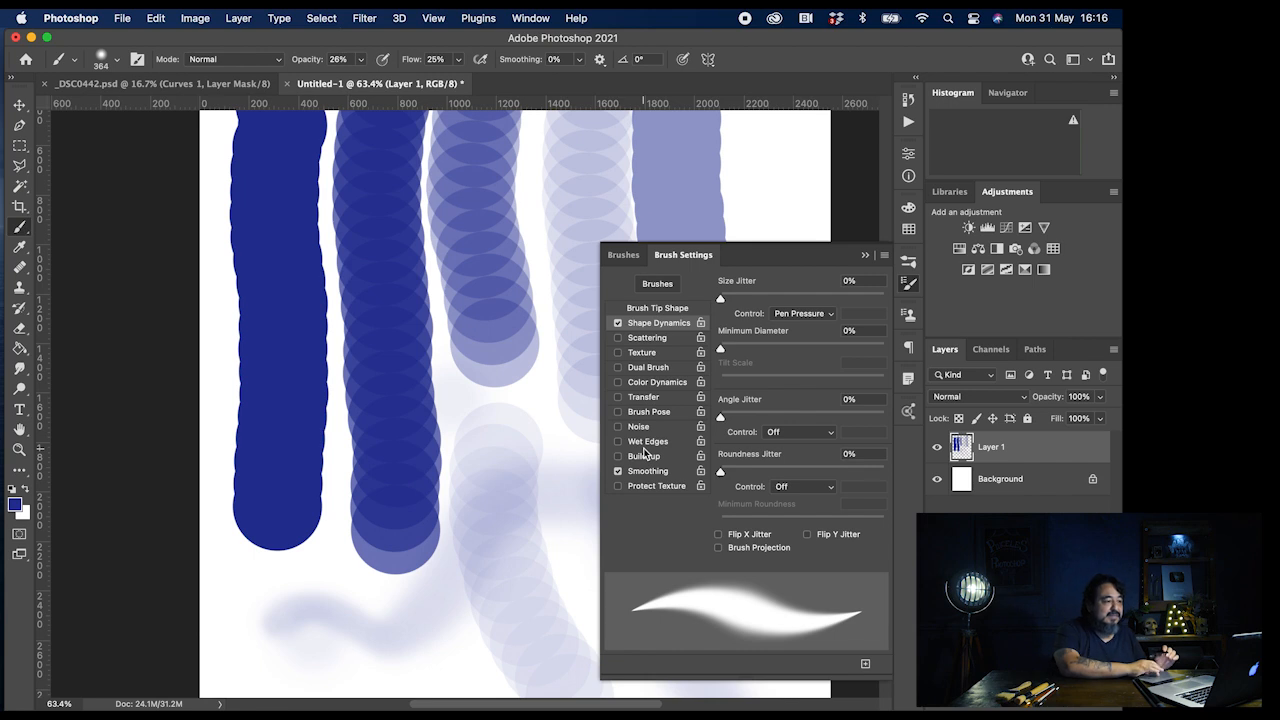
left_click_drag(254, 575, 231, 591)
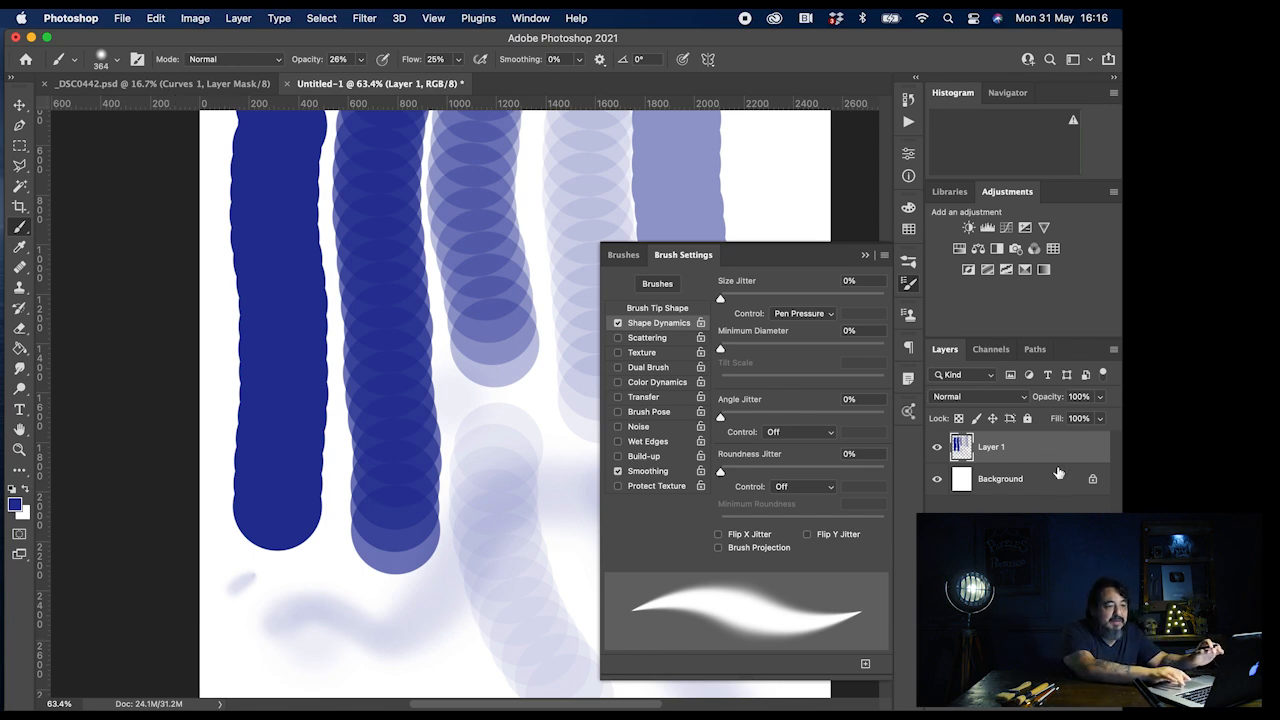
Step: Delete the painted layer, add a new empty one, and set the brush opacity and flow to 100%
key("BackSpace")
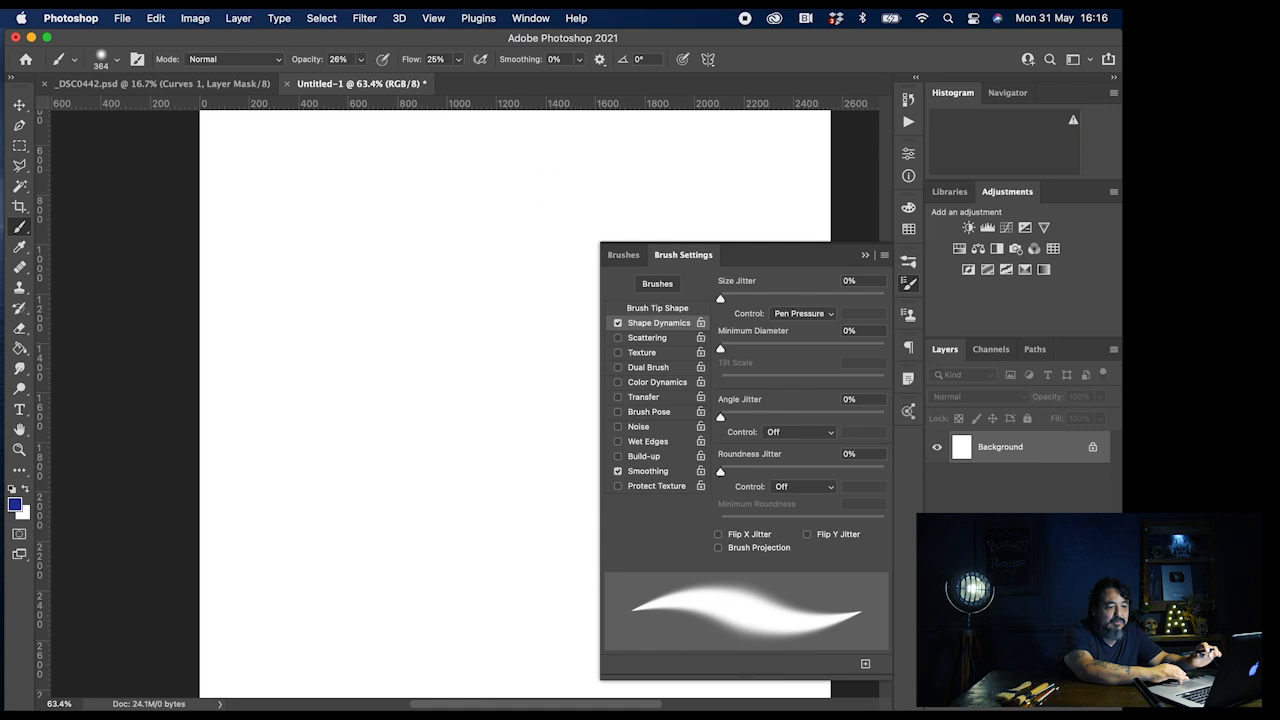
key("super+shift+alt+n")
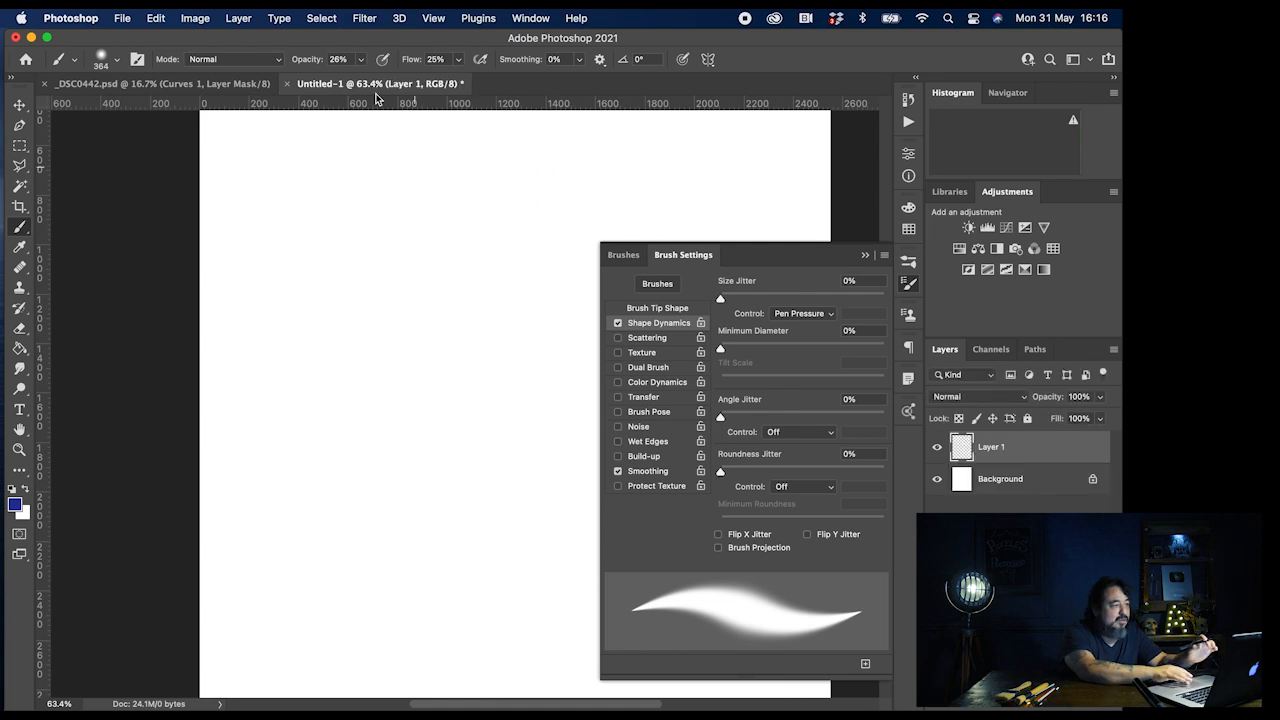
left_click_drag(357, 62, 662, 107)
Step: Paint several winding blue strokes on the new layer, varying the pen pressure to change their thickness
mouse_move(330, 172)
left_mouse_down()
mouse_move(435, 307)
mouse_move(444, 363)
mouse_move(378, 411)
mouse_move(314, 360)
mouse_move(273, 378)
mouse_move(274, 460)
mouse_move(294, 481)
mouse_move(334, 500)
mouse_move(438, 488)
mouse_move(487, 508)
mouse_move(503, 483)
mouse_move(516, 342)
left_mouse_up()
left_click(514, 320)
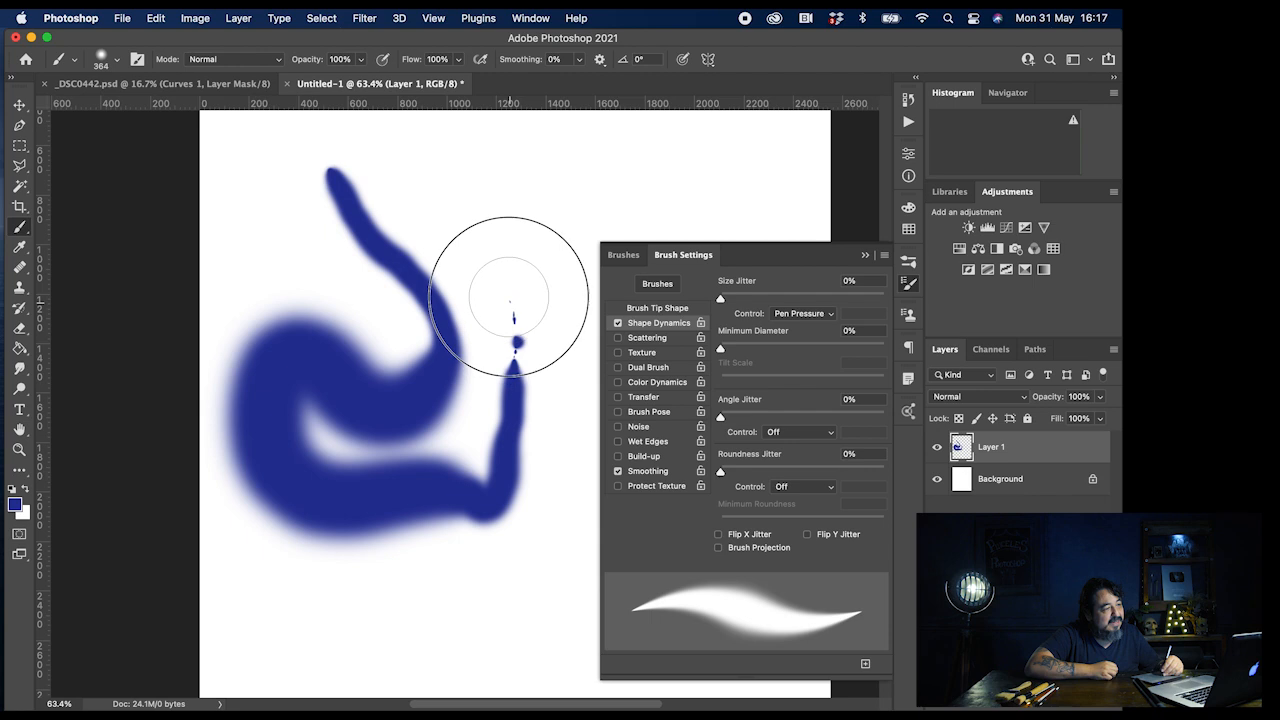
mouse_move(508, 294)
left_mouse_down()
mouse_move(495, 238)
mouse_move(541, 197)
left_mouse_up()
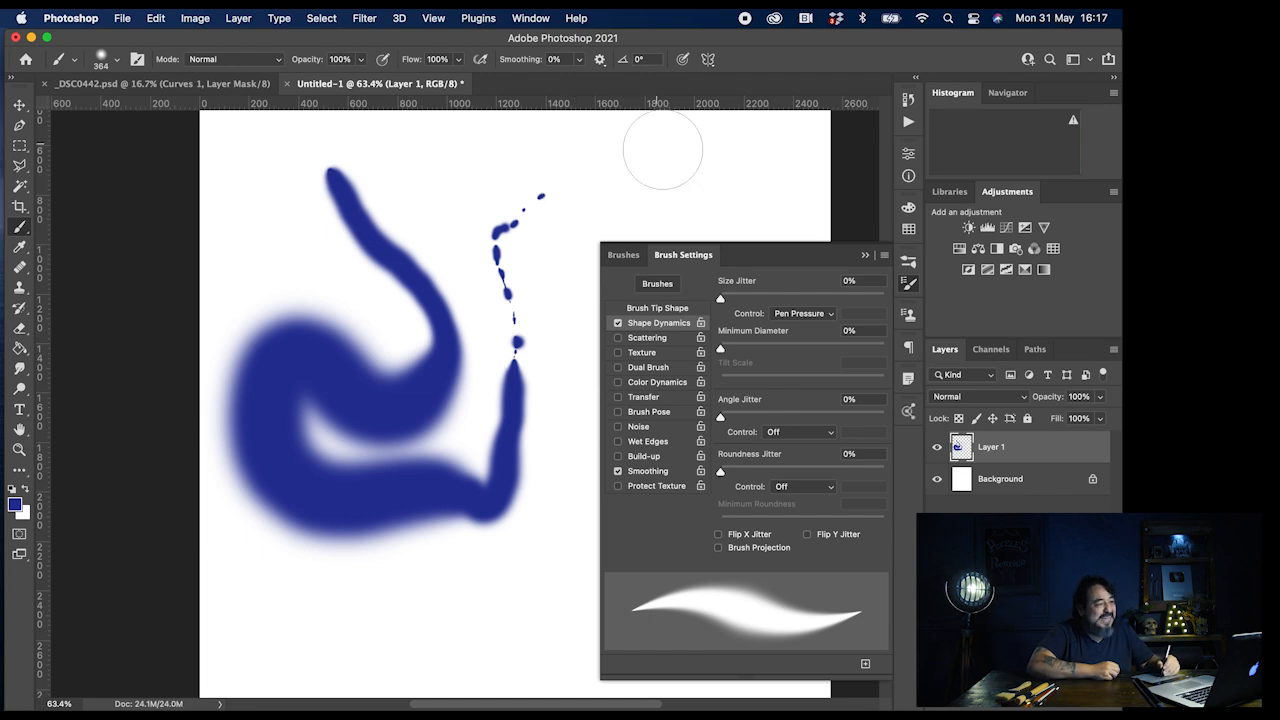
left_click(649, 190)
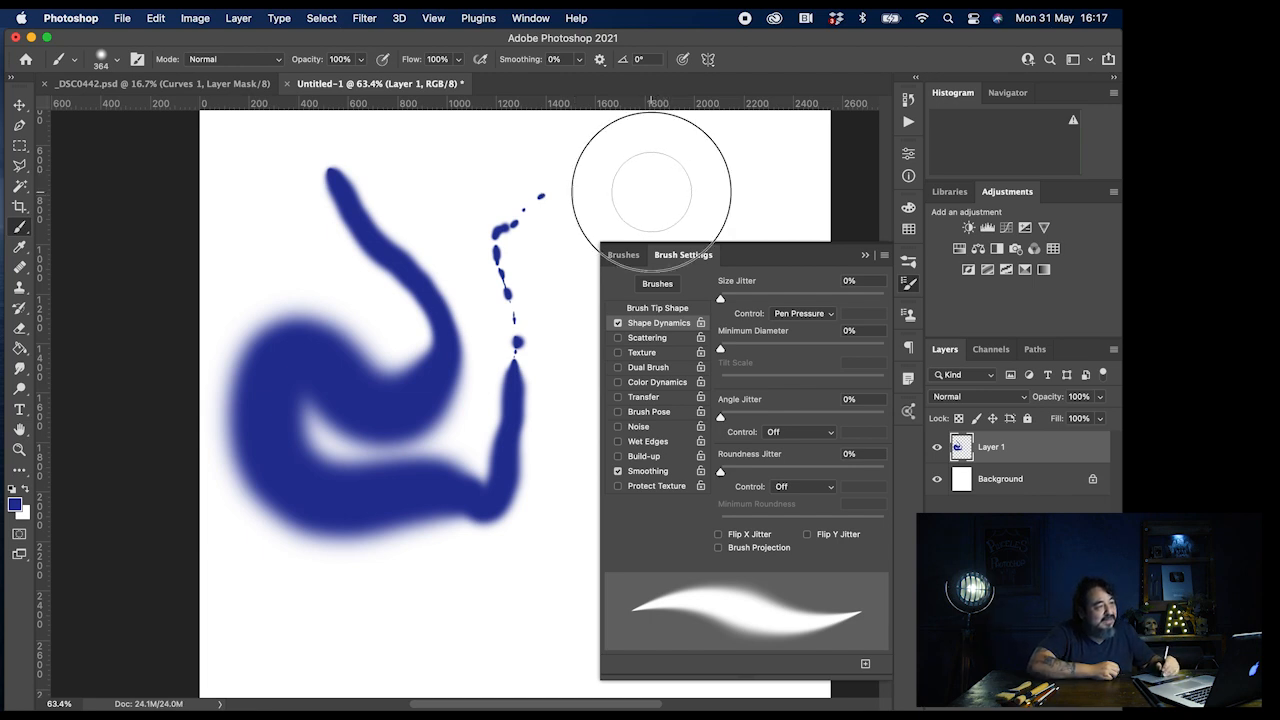
mouse_move(645, 186)
left_mouse_down()
mouse_move(620, 189)
mouse_move(572, 272)
mouse_move(551, 499)
mouse_move(497, 571)
left_mouse_up()
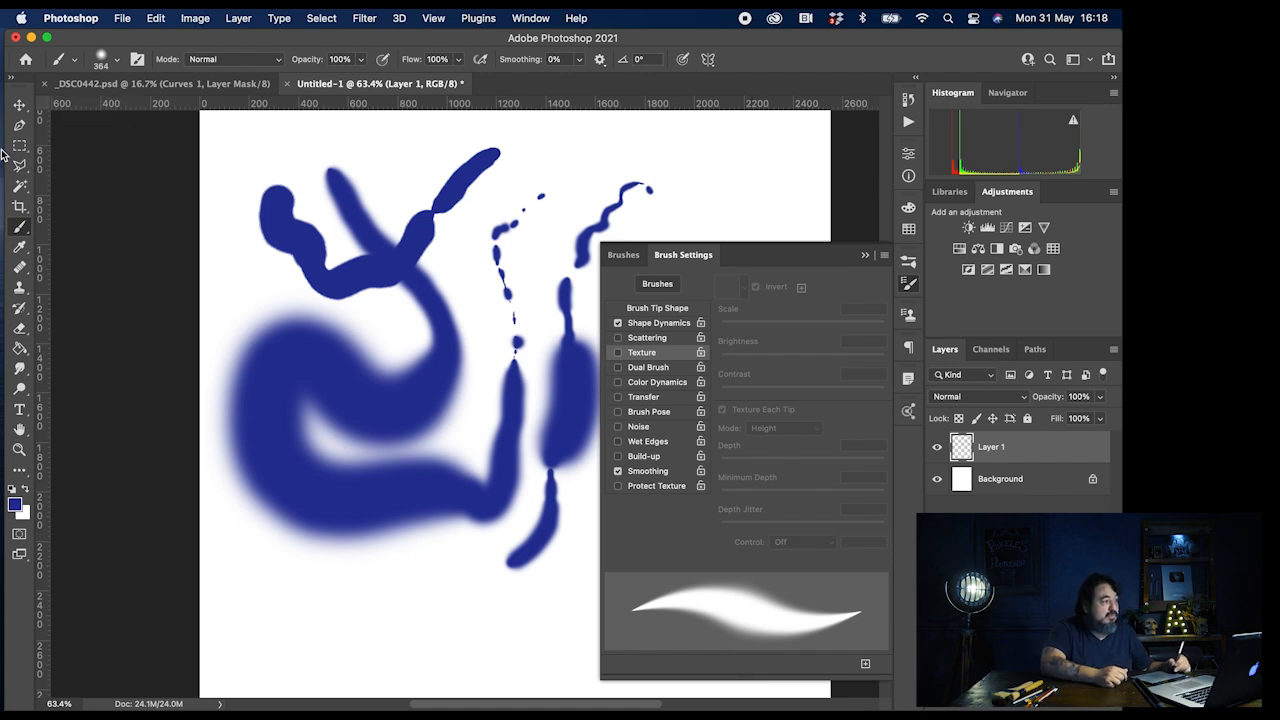
Step: Set the foreground color to black
left_click(15, 504)
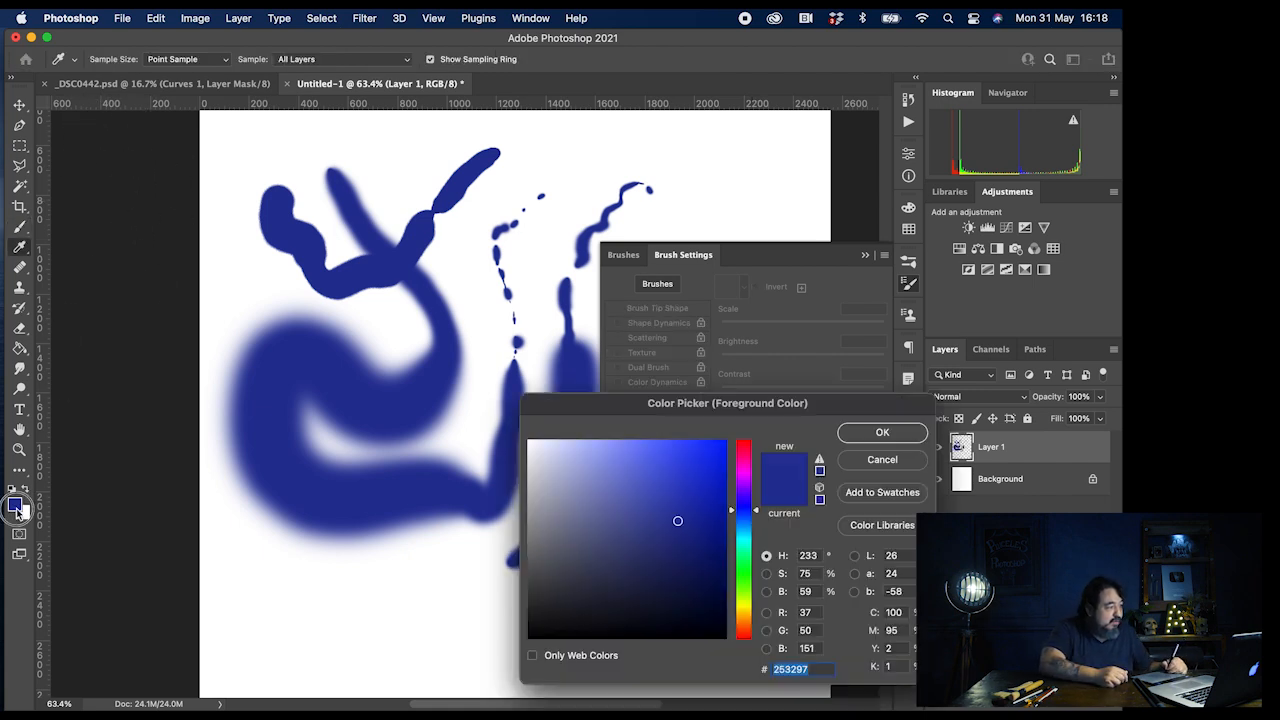
mouse_move(536, 542)
left_mouse_down()
mouse_move(606, 586)
mouse_move(580, 618)
left_mouse_up()
left_click(846, 431)
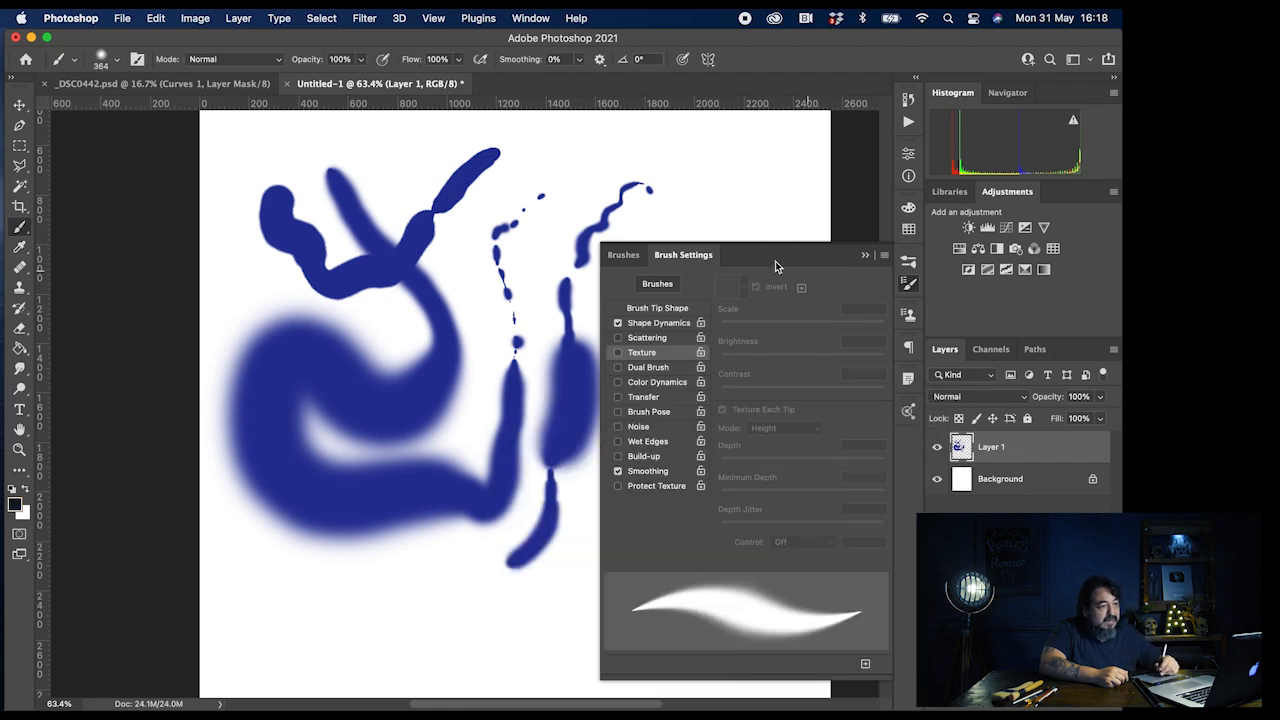
Step: Set the brush size to 60 px and paint thin tapered black strokes across the blue ones
left_click(116, 62)
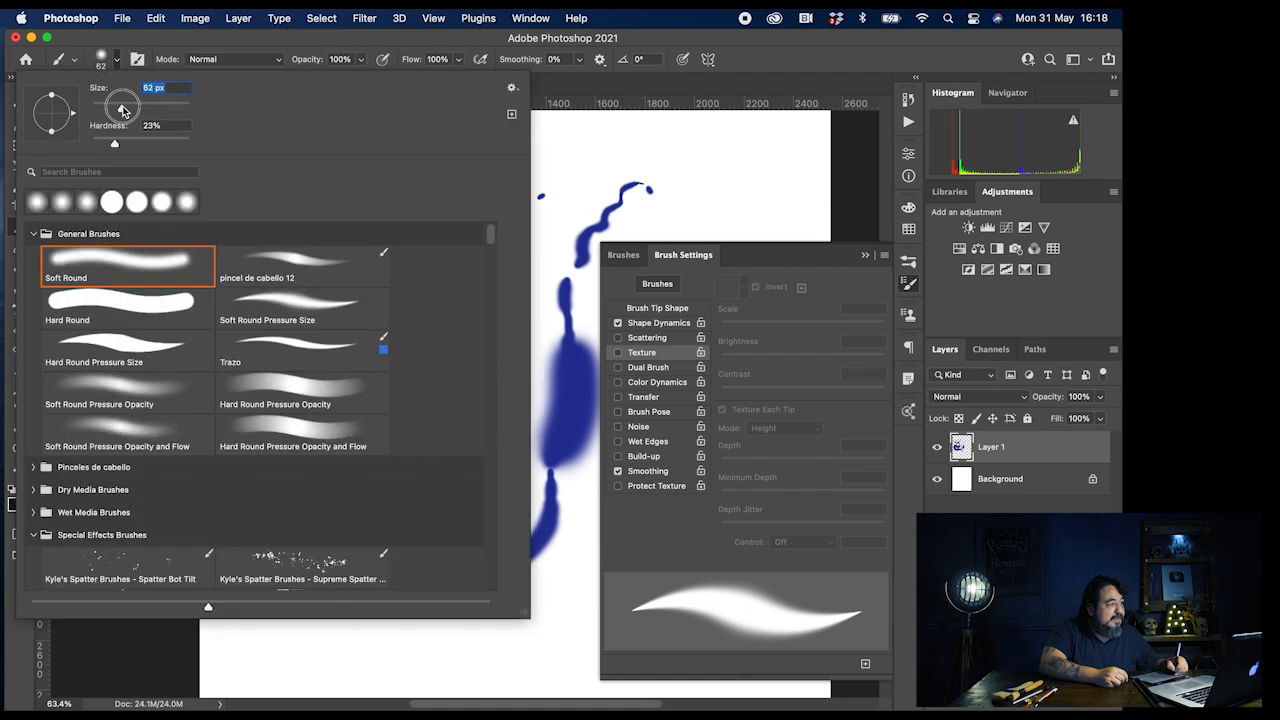
left_click_drag(122, 110, 121, 109)
left_click_drag(596, 156, 479, 336)
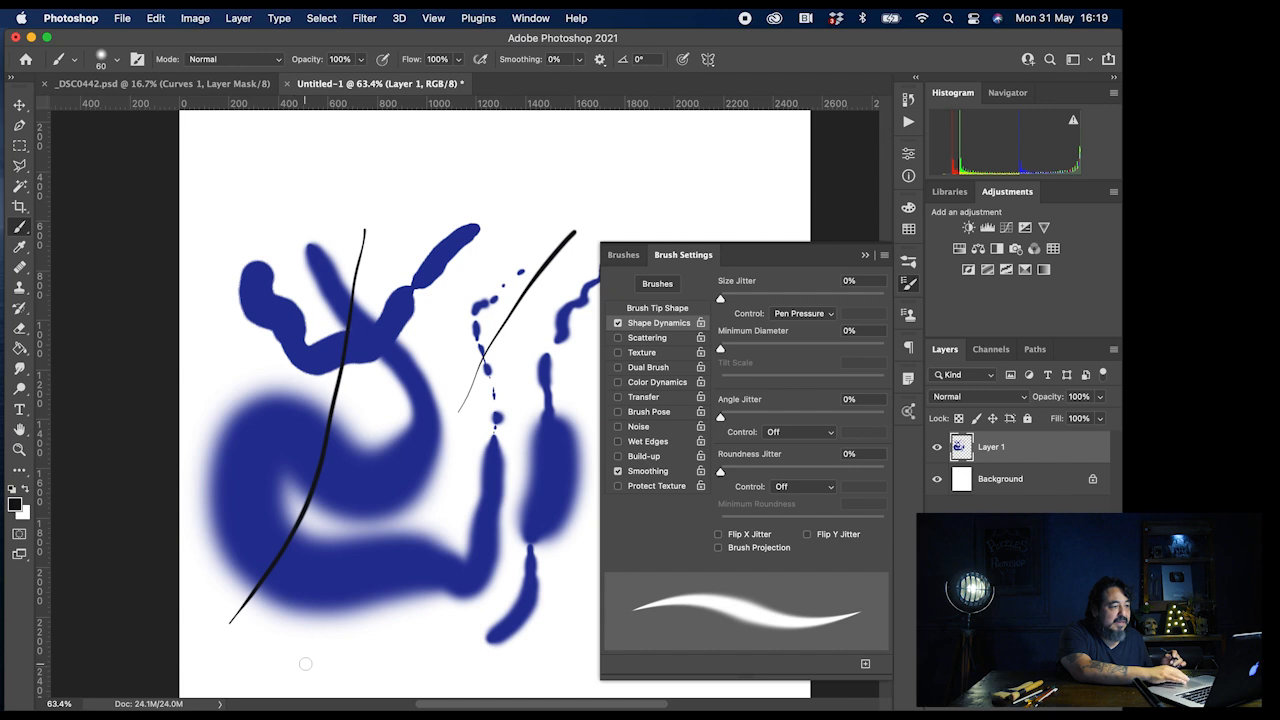
Step: Enable Transfer for the brush and set the Flow Jitter control to Pen Pressure
left_click(621, 399)
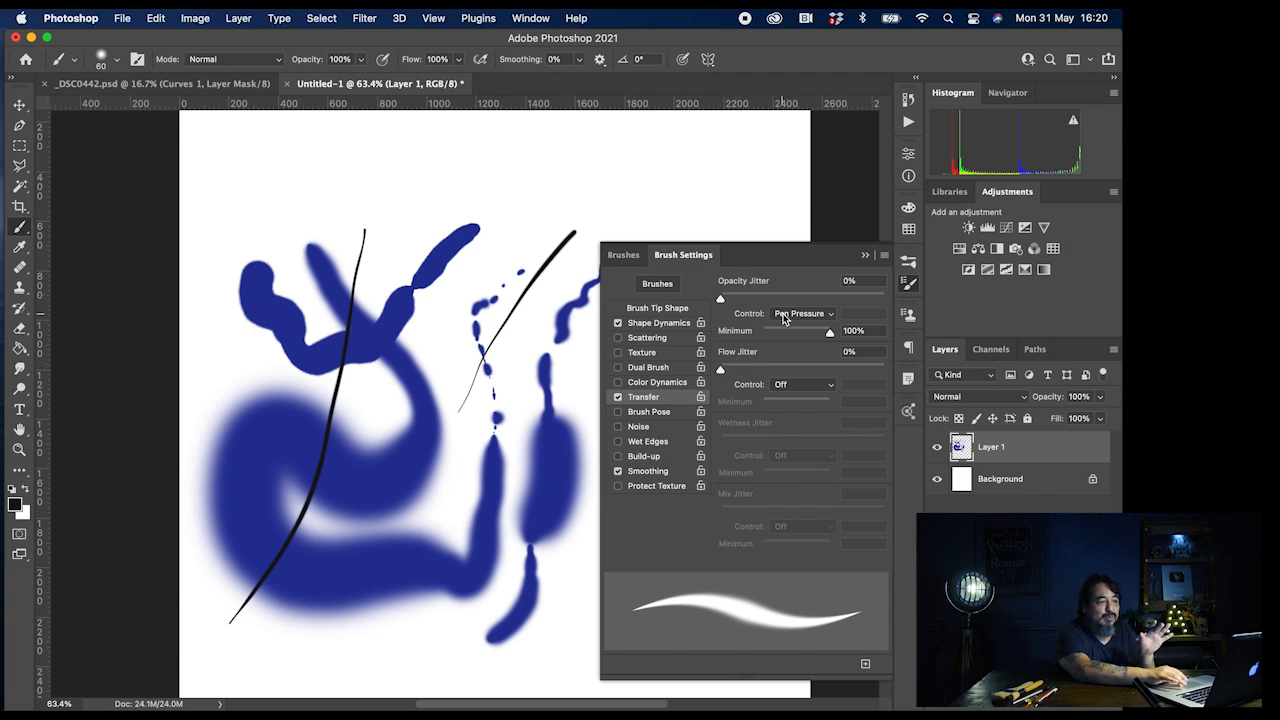
left_click(785, 390)
left_click(795, 416)
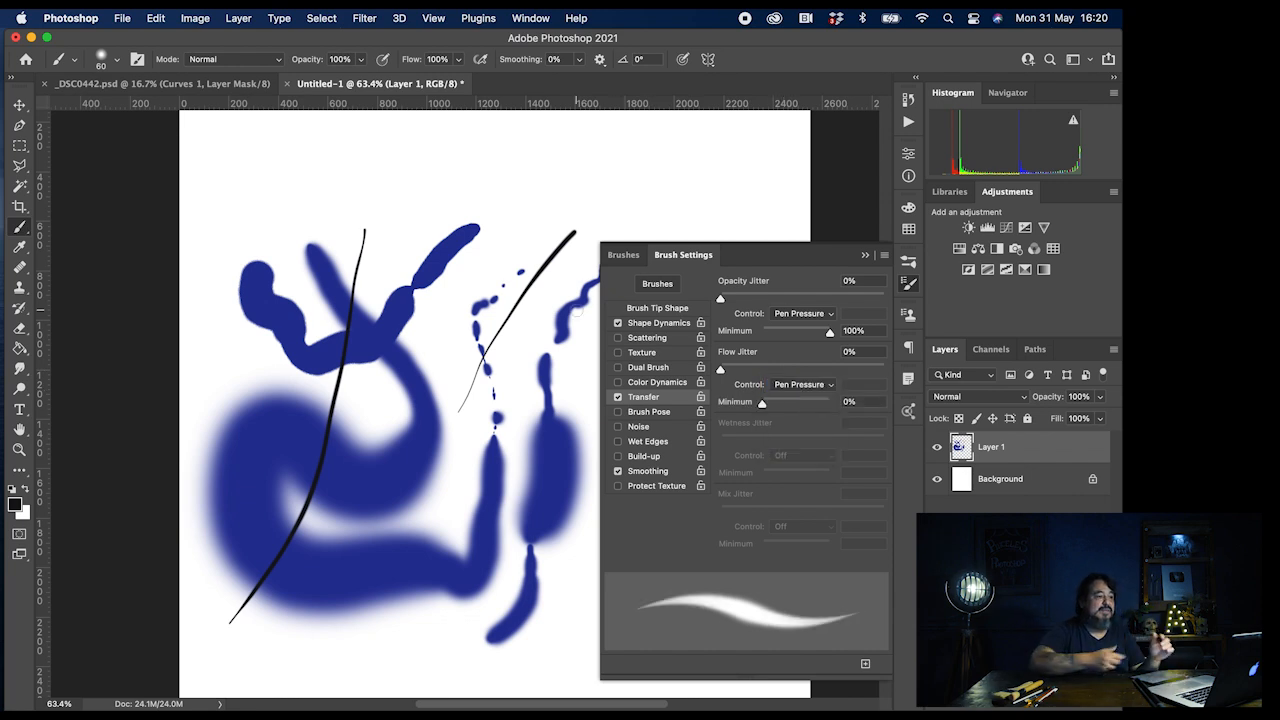
Step: Paint several tapered black strokes and one long winding line across the canvas, varying the pen pressure to change their opacity and thickness
mouse_move(418, 145)
left_mouse_down()
mouse_move(403, 304)
mouse_move(362, 455)
left_mouse_up()
mouse_move(492, 166)
left_mouse_down()
mouse_move(434, 380)
mouse_move(342, 588)
mouse_move(285, 665)
left_mouse_up()
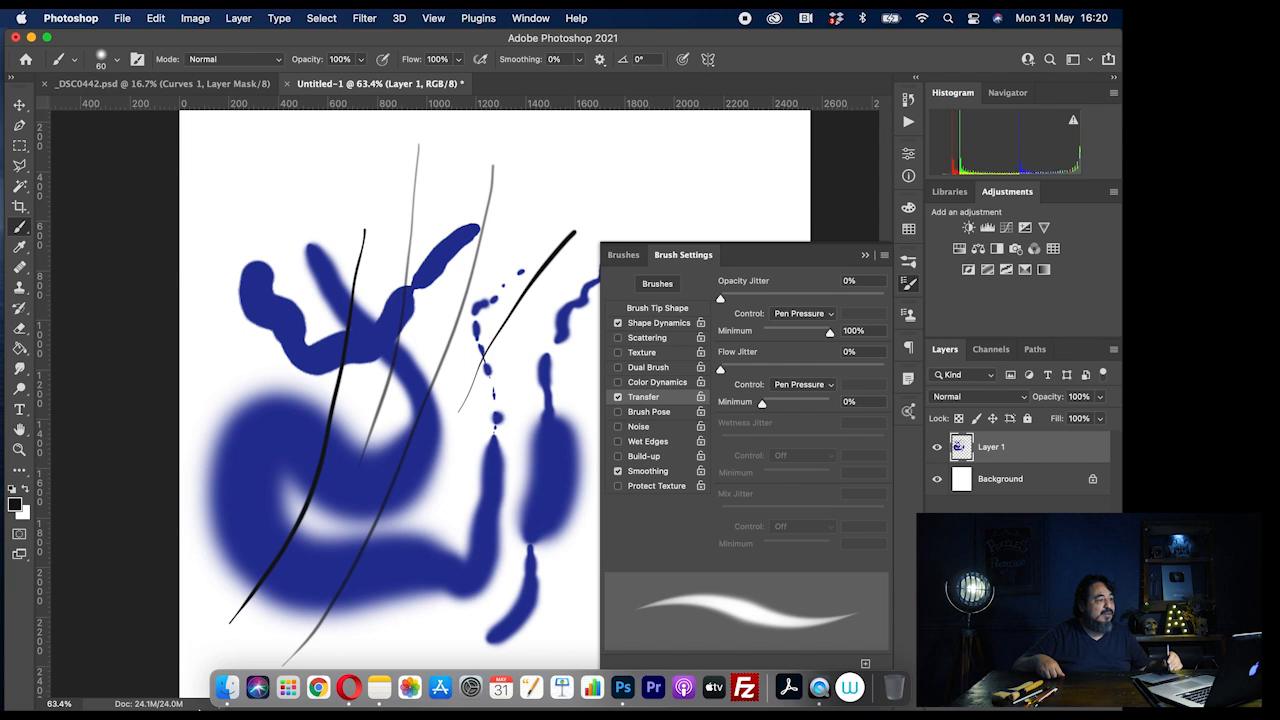
mouse_move(460, 143)
left_mouse_down()
mouse_move(430, 432)
mouse_move(385, 545)
left_mouse_up()
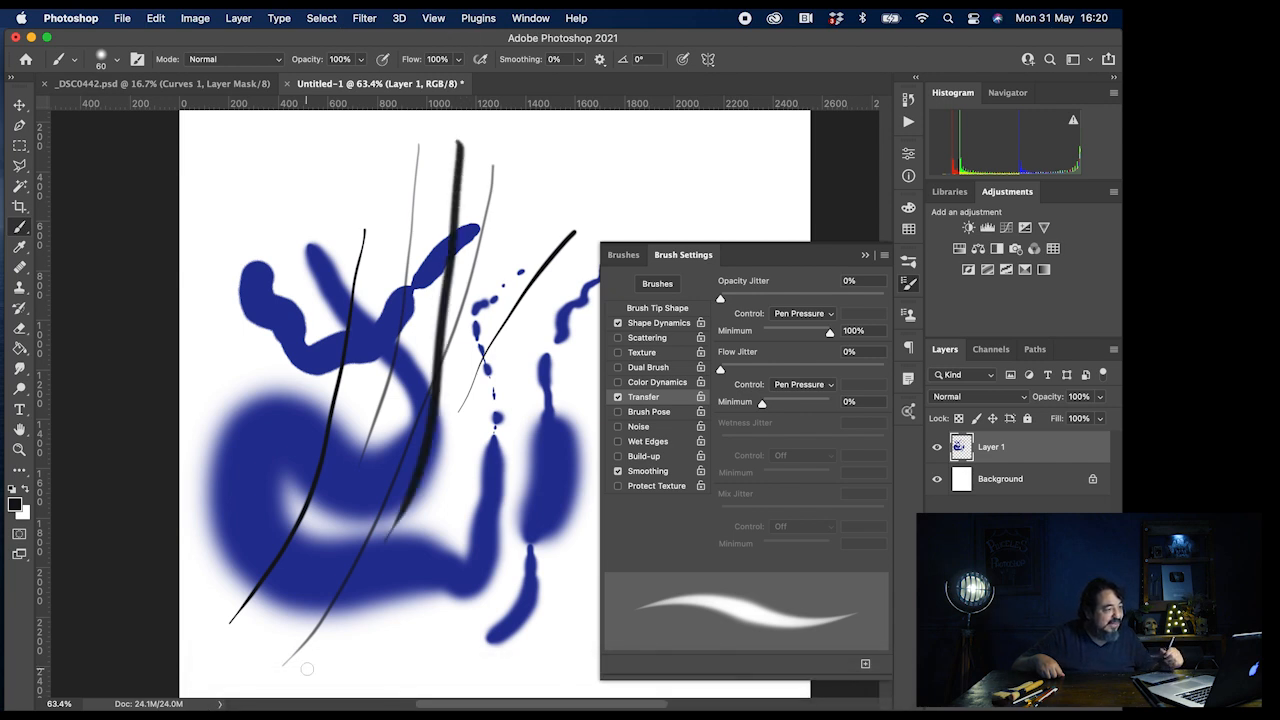
left_click_drag(533, 161, 318, 654)
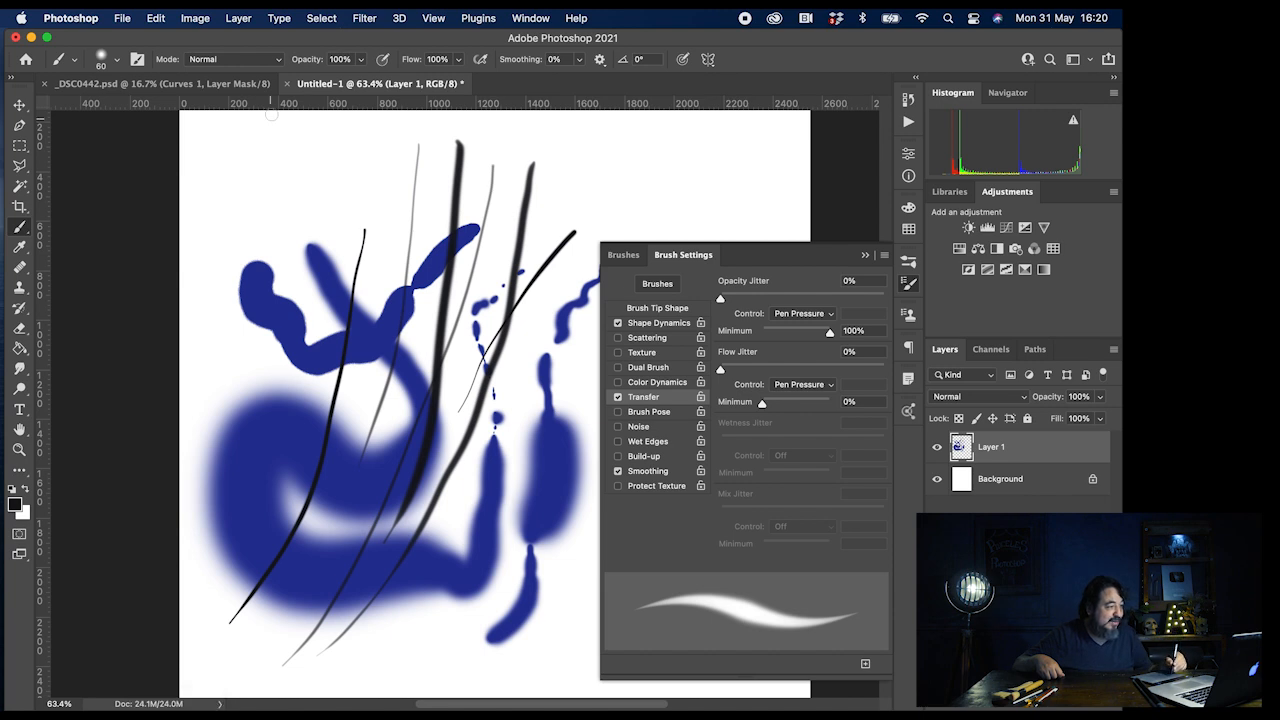
mouse_move(270, 145)
left_mouse_down()
mouse_move(212, 270)
mouse_move(225, 320)
mouse_move(208, 383)
mouse_move(239, 376)
mouse_move(269, 277)
mouse_move(331, 163)
left_mouse_up()
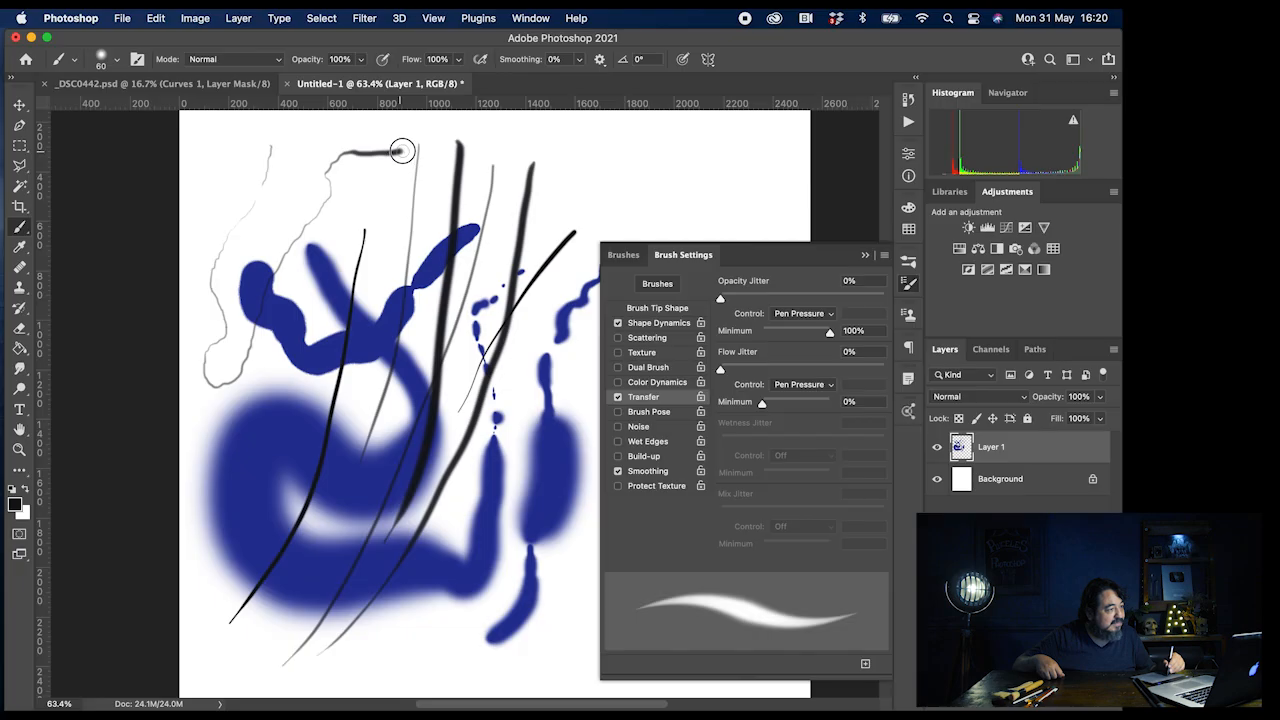
mouse_move(400, 149)
left_mouse_down()
mouse_move(514, 152)
mouse_move(649, 180)
mouse_move(706, 158)
mouse_move(720, 176)
mouse_move(690, 195)
mouse_move(640, 188)
left_mouse_up()
Step: Set the Opacity Jitter control to Pen Tilt and paint several winding, looping black strokes over the upper part of the canvas
left_click(800, 313)
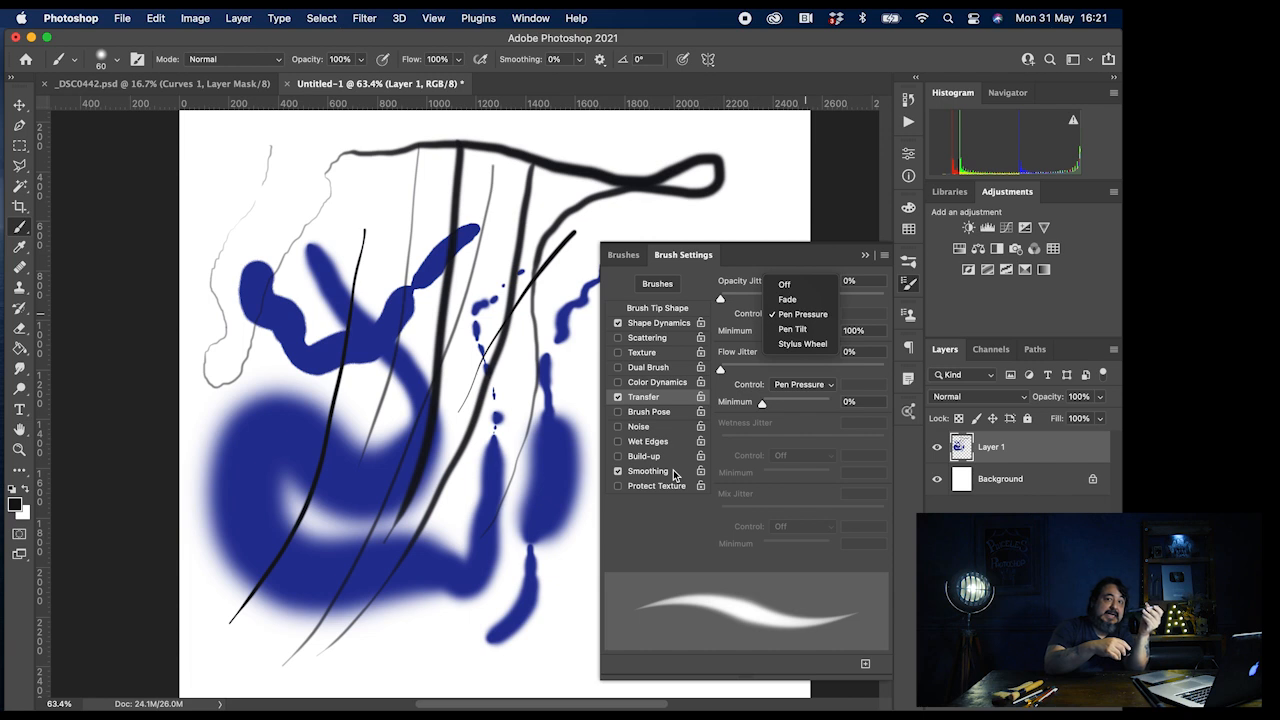
left_click(781, 330)
mouse_move(305, 170)
left_mouse_down()
mouse_move(288, 265)
mouse_move(243, 342)
left_mouse_up()
mouse_move(238, 611)
left_mouse_down()
mouse_move(240, 527)
mouse_move(305, 402)
mouse_move(333, 221)
mouse_move(371, 152)
mouse_move(583, 280)
left_mouse_up()
scroll(583, 280, "up", 5)
mouse_move(380, 377)
left_mouse_down()
mouse_move(302, 375)
mouse_move(294, 392)
mouse_move(411, 413)
mouse_move(455, 380)
left_mouse_up()
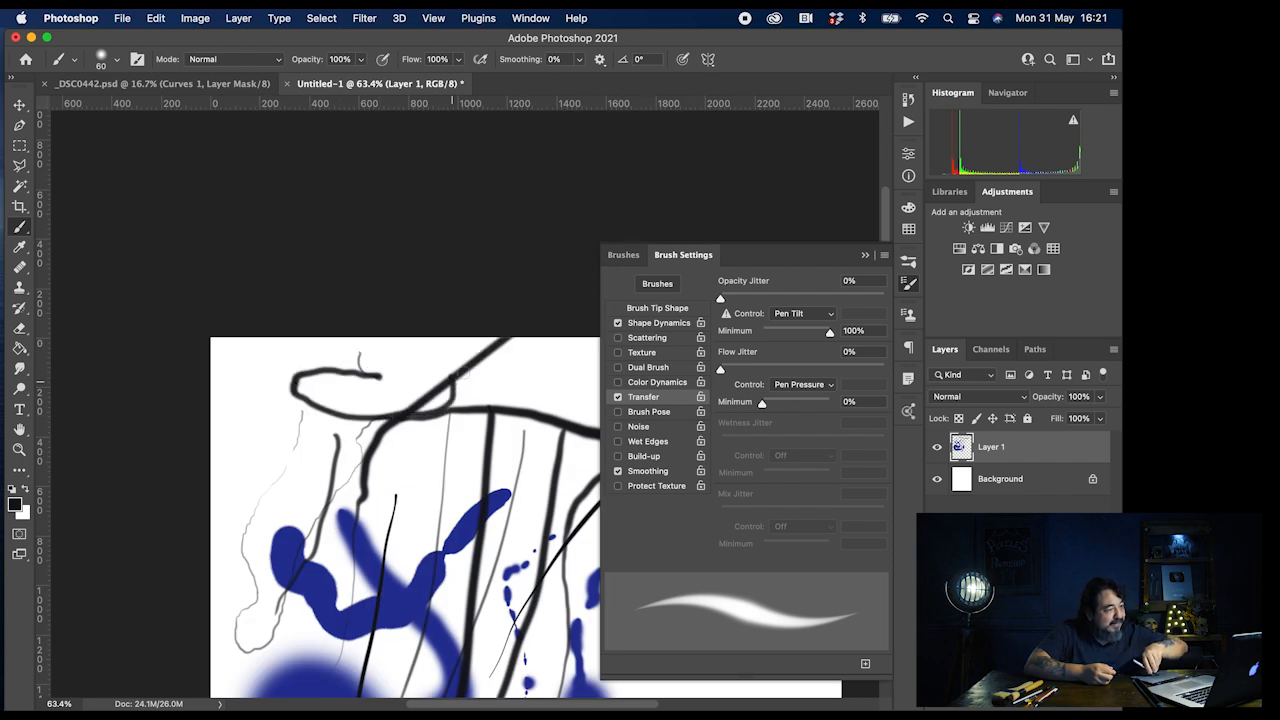
mouse_move(587, 367)
left_mouse_down()
mouse_move(539, 356)
mouse_move(562, 399)
mouse_move(516, 468)
mouse_move(475, 468)
mouse_move(419, 394)
mouse_move(357, 415)
mouse_move(363, 490)
mouse_move(384, 511)
mouse_move(552, 539)
mouse_move(580, 493)
mouse_move(510, 480)
mouse_move(389, 518)
mouse_move(343, 426)
mouse_move(304, 488)
mouse_move(352, 534)
mouse_move(287, 571)
mouse_move(243, 557)
mouse_move(276, 561)
mouse_move(310, 495)
mouse_move(222, 446)
left_mouse_up()
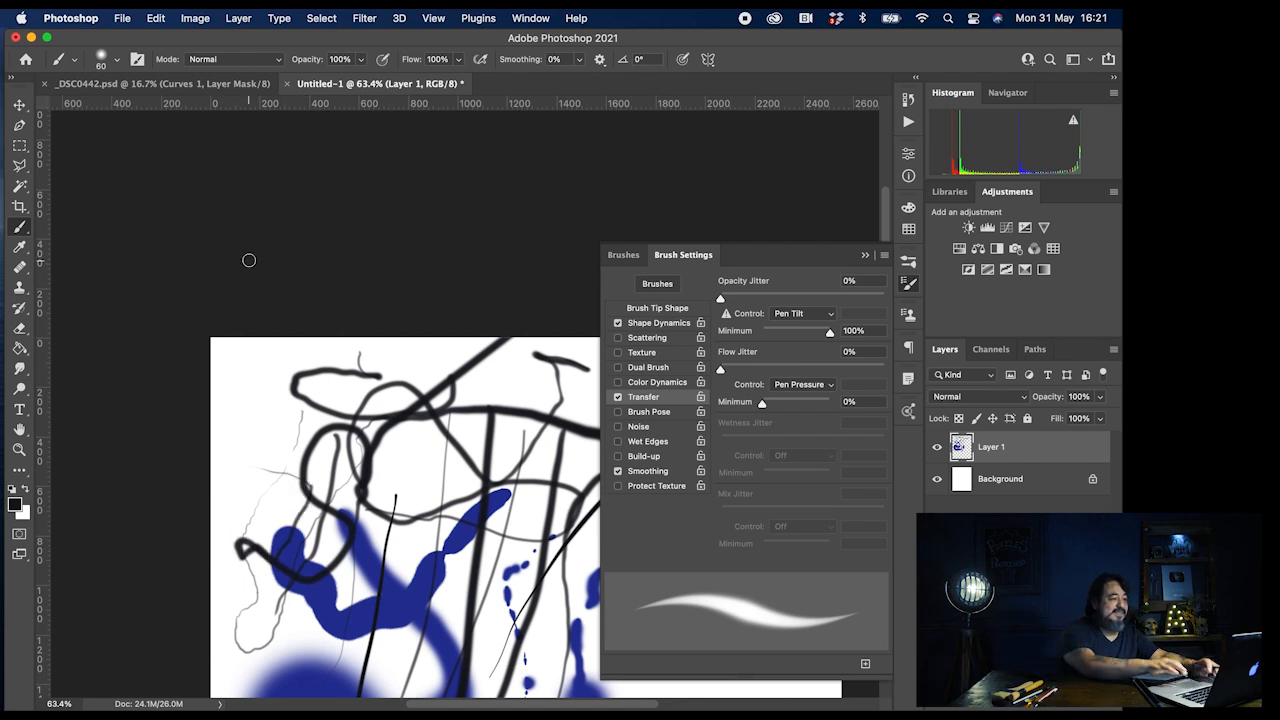
Step: Stamp brush 1 from Free Smoke Photoshop Brushes 1 onto the Background, once at 3270 px and once at 1526 px in the upper-left area
scroll(249, 260, "down", 5)
scroll(249, 260, "left", 1)
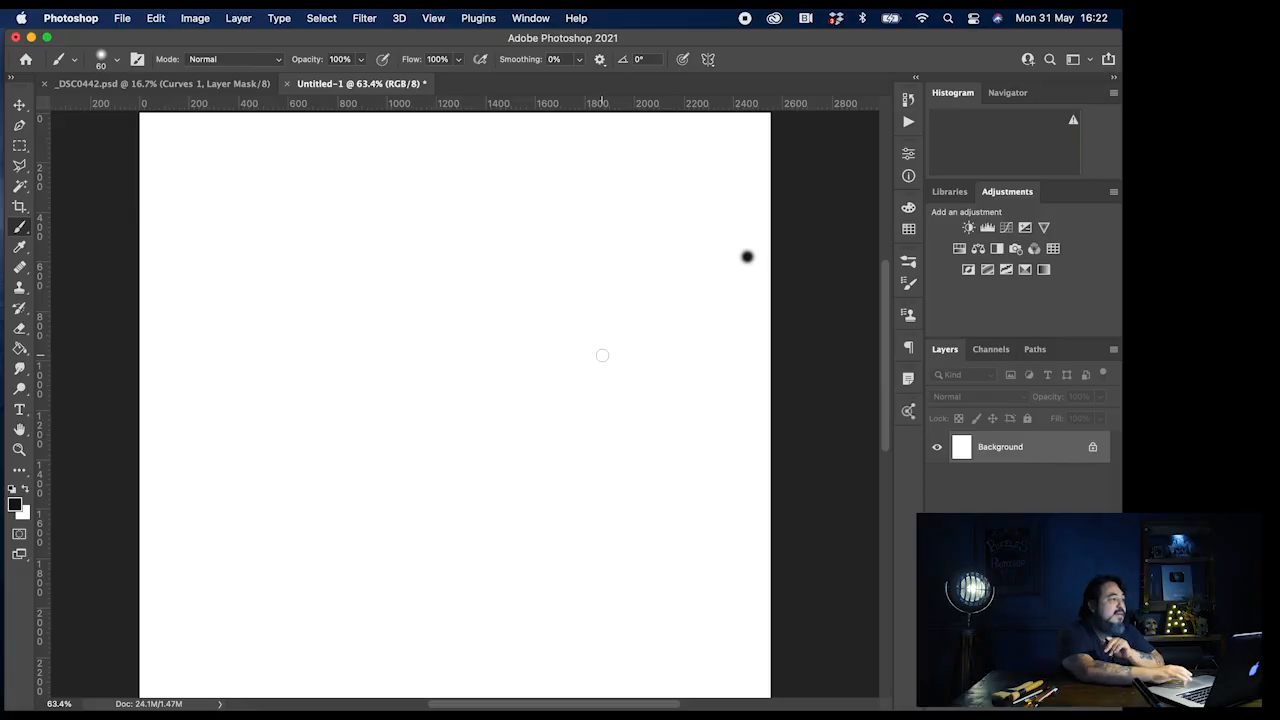
left_click(117, 62)
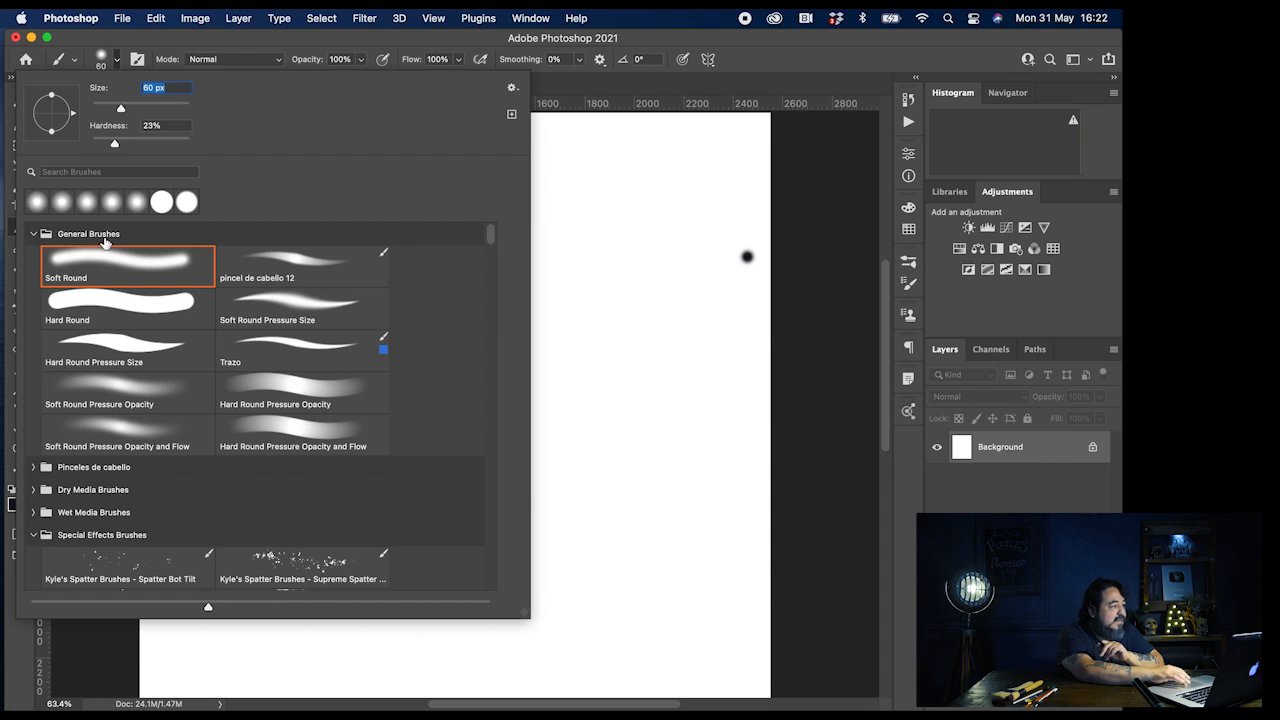
scroll(148, 477, "down", 1)
scroll(148, 477, "down", 3)
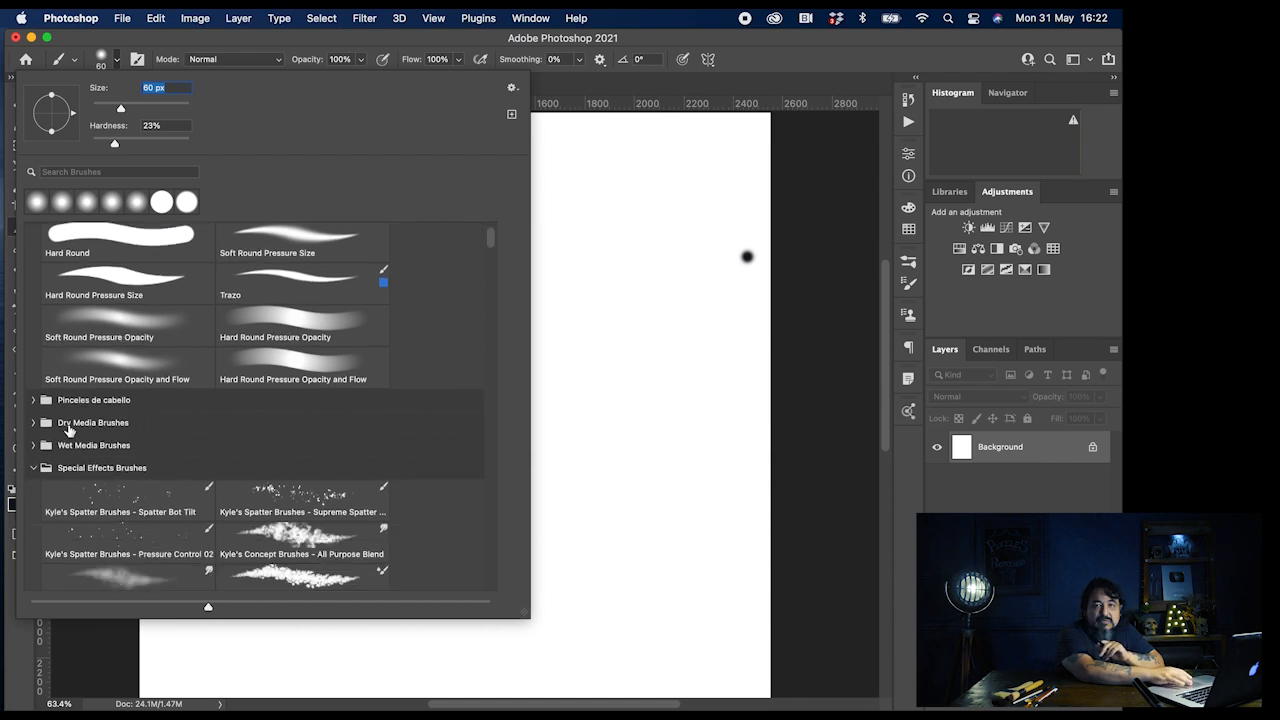
scroll(67, 430, "down", 4)
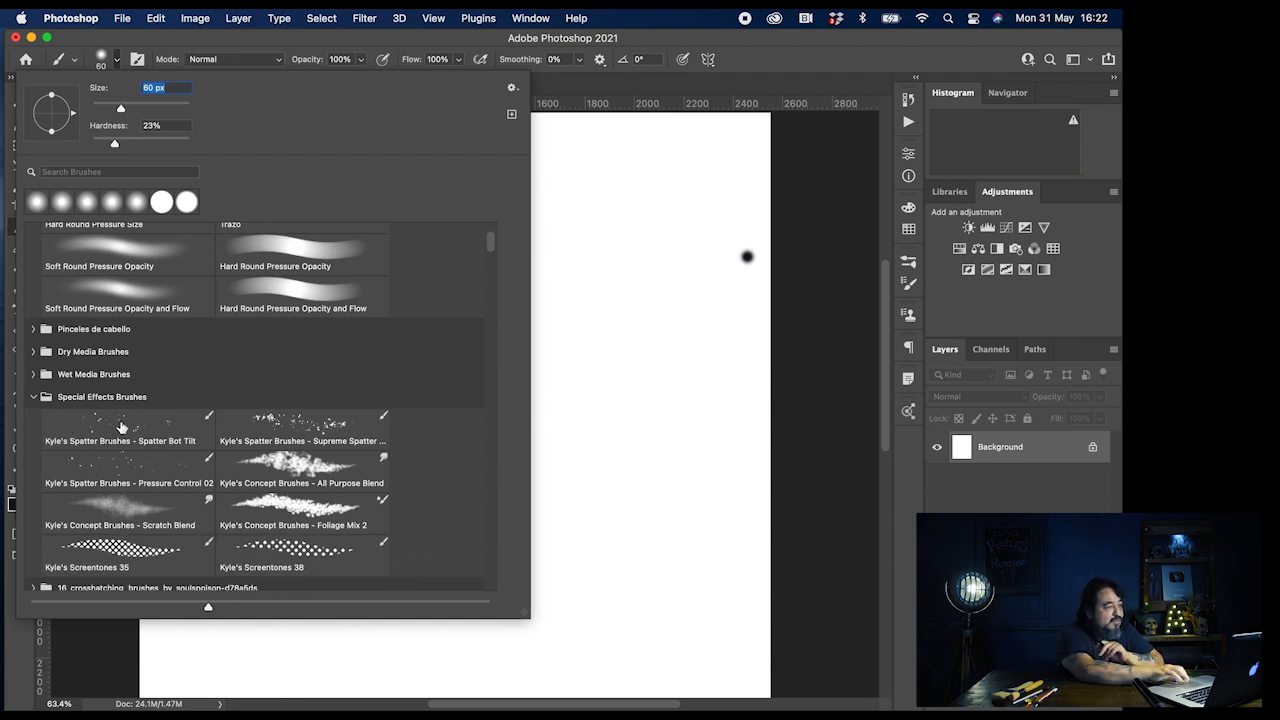
scroll(120, 428, "down", 8)
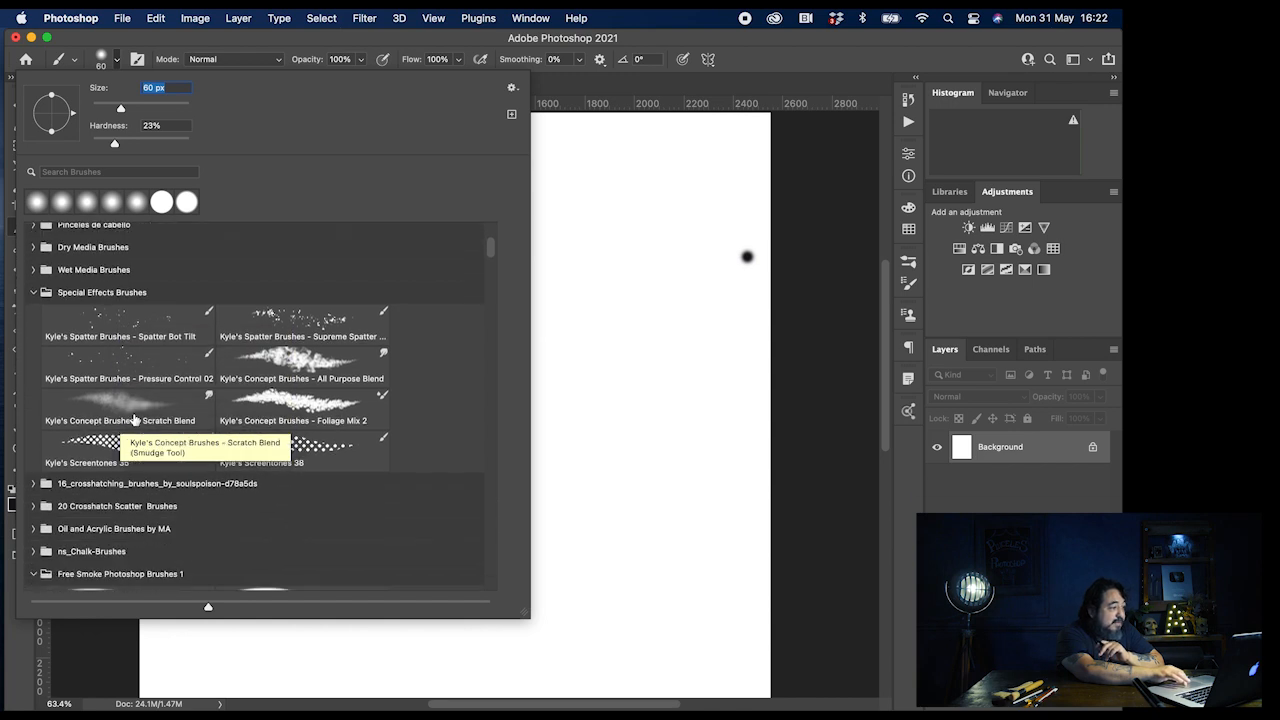
scroll(148, 497, "down", 4)
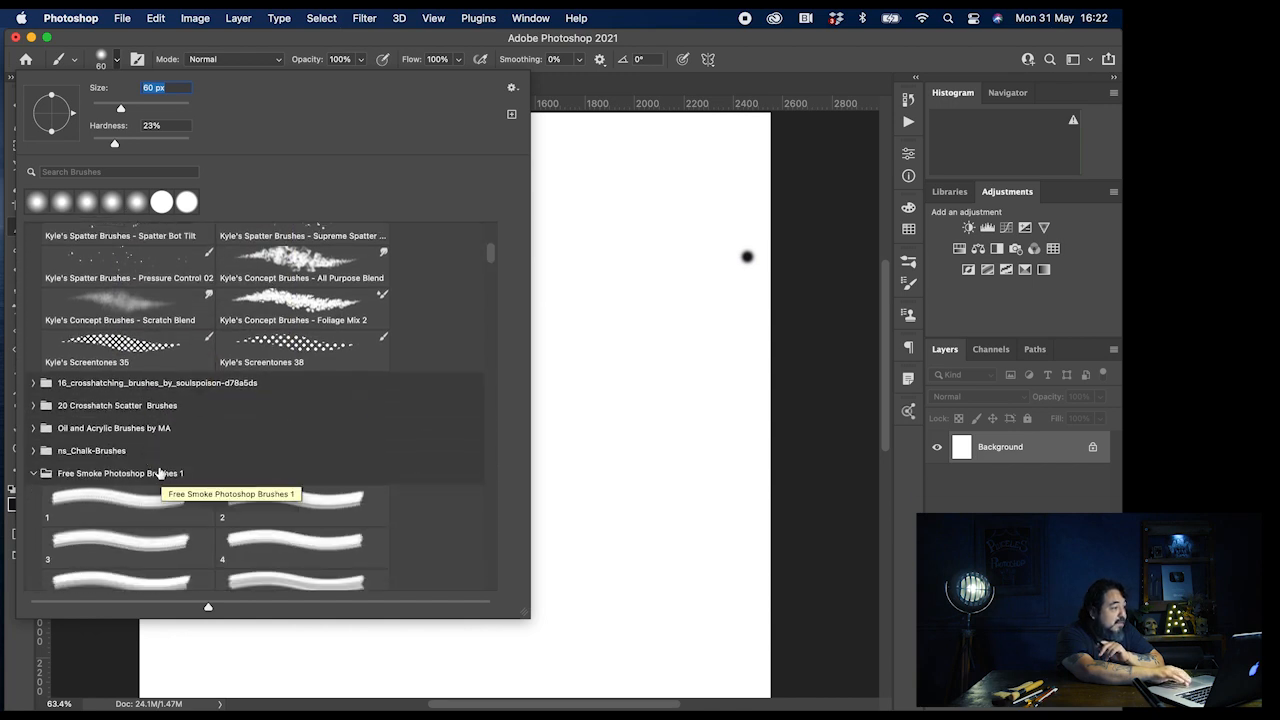
left_click(141, 505)
left_click(646, 384)
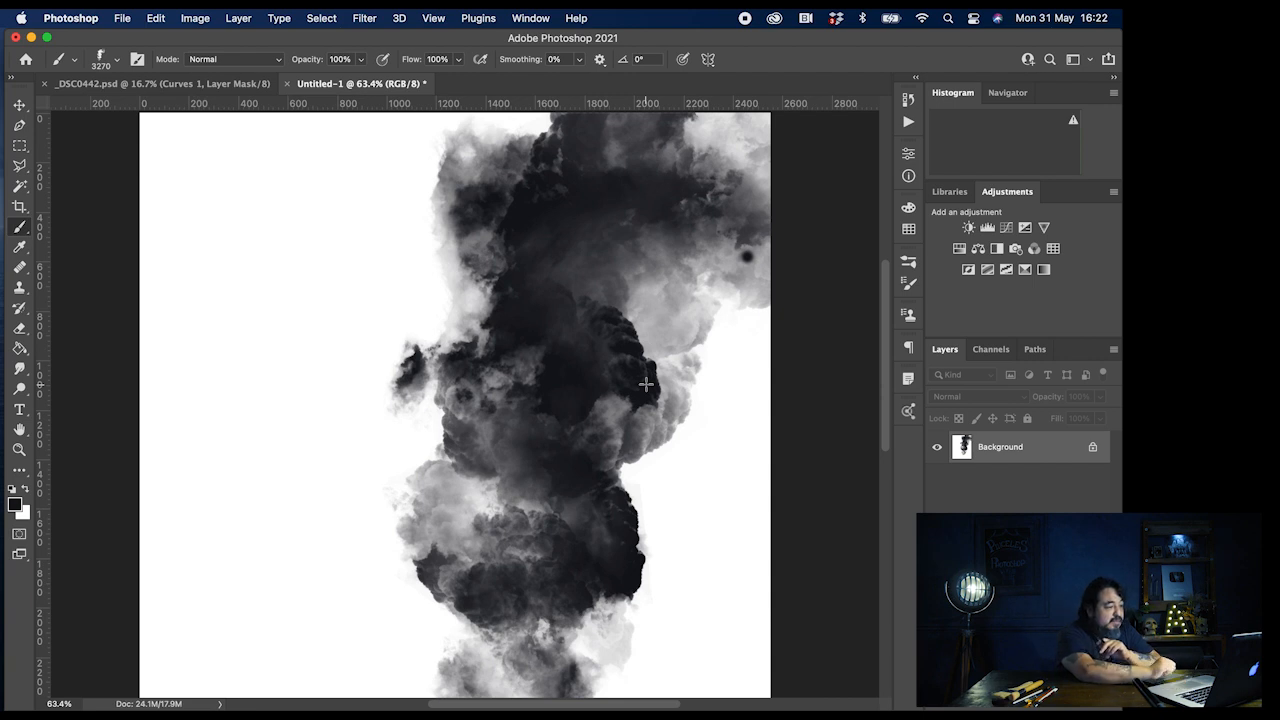
mouse_move(480, 400)
left_mouse_down()
mouse_move(406, 370)
mouse_move(402, 392)
mouse_move(92, 378)
left_mouse_up()
left_click(320, 292)
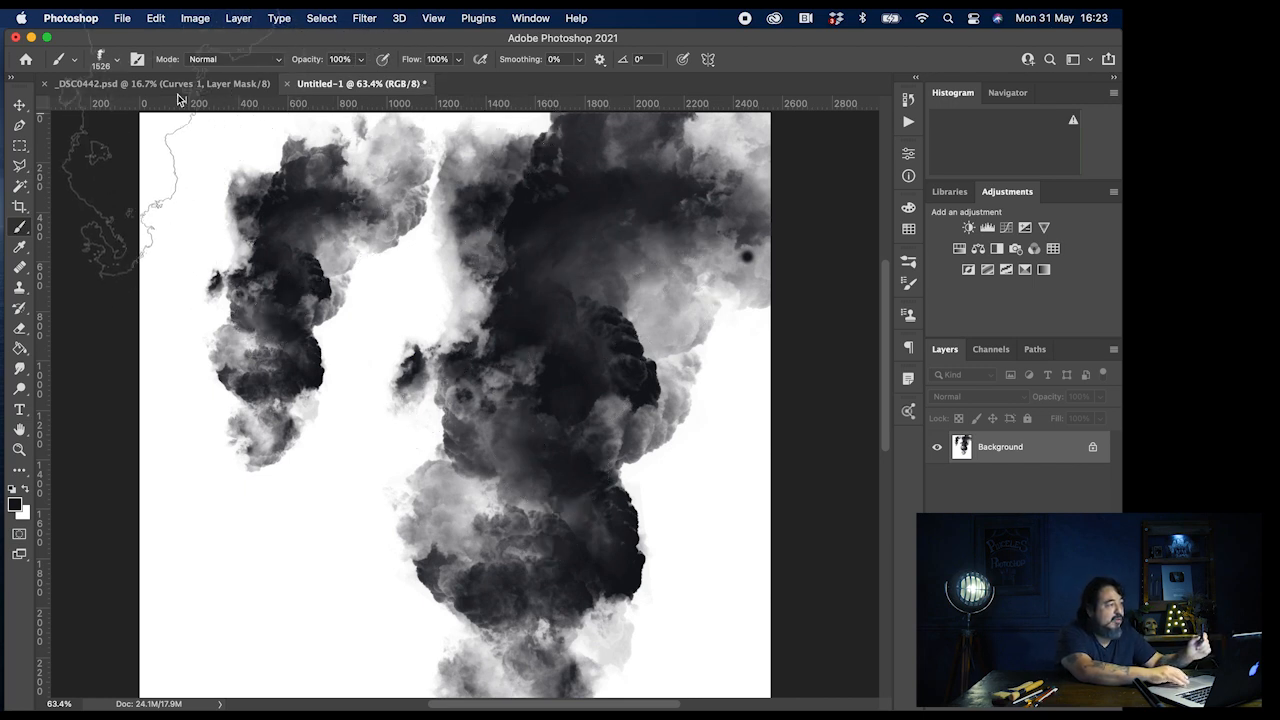
Step: Select the Soft Round preset from General Brushes as the active brush
left_click(117, 65)
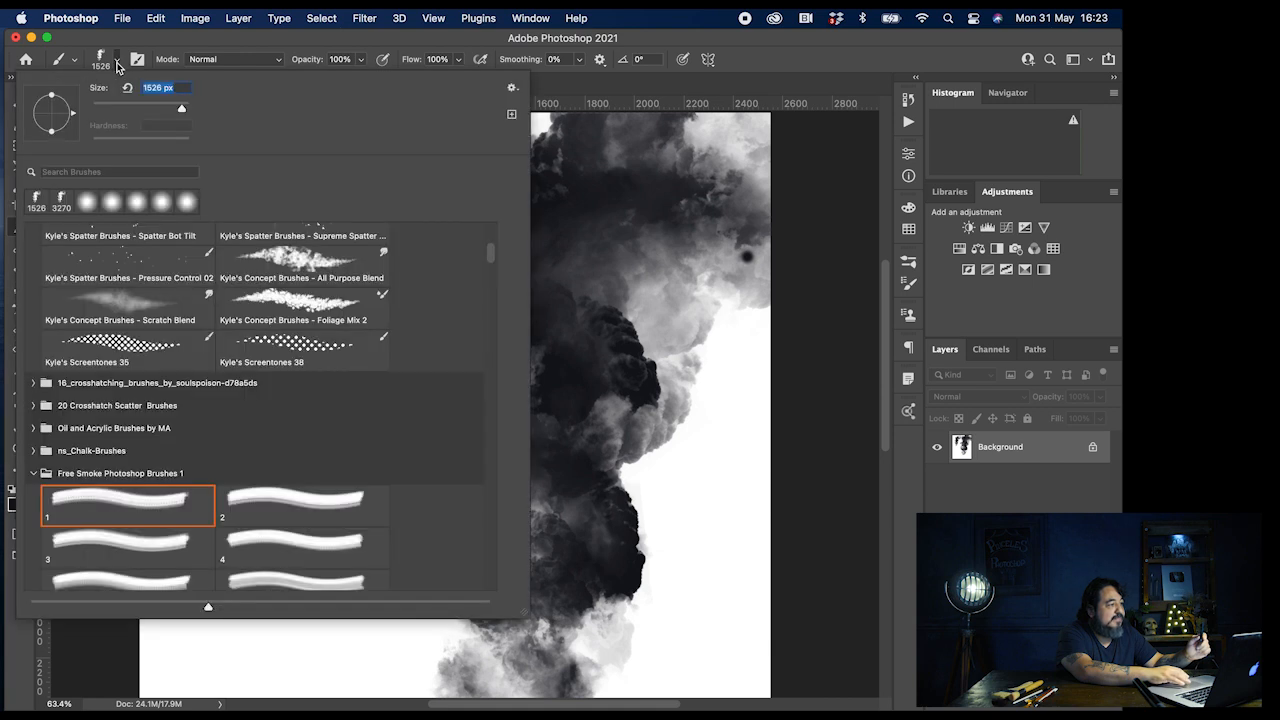
scroll(105, 272, "up", 5)
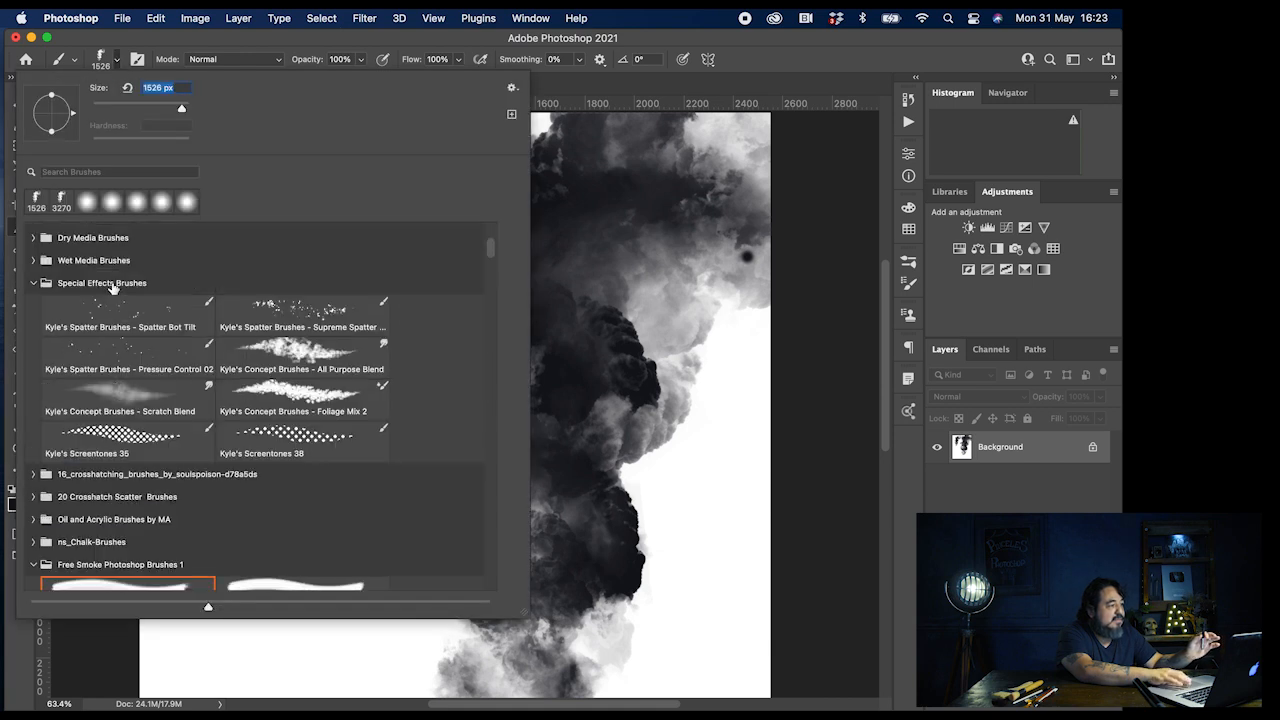
left_click(94, 264)
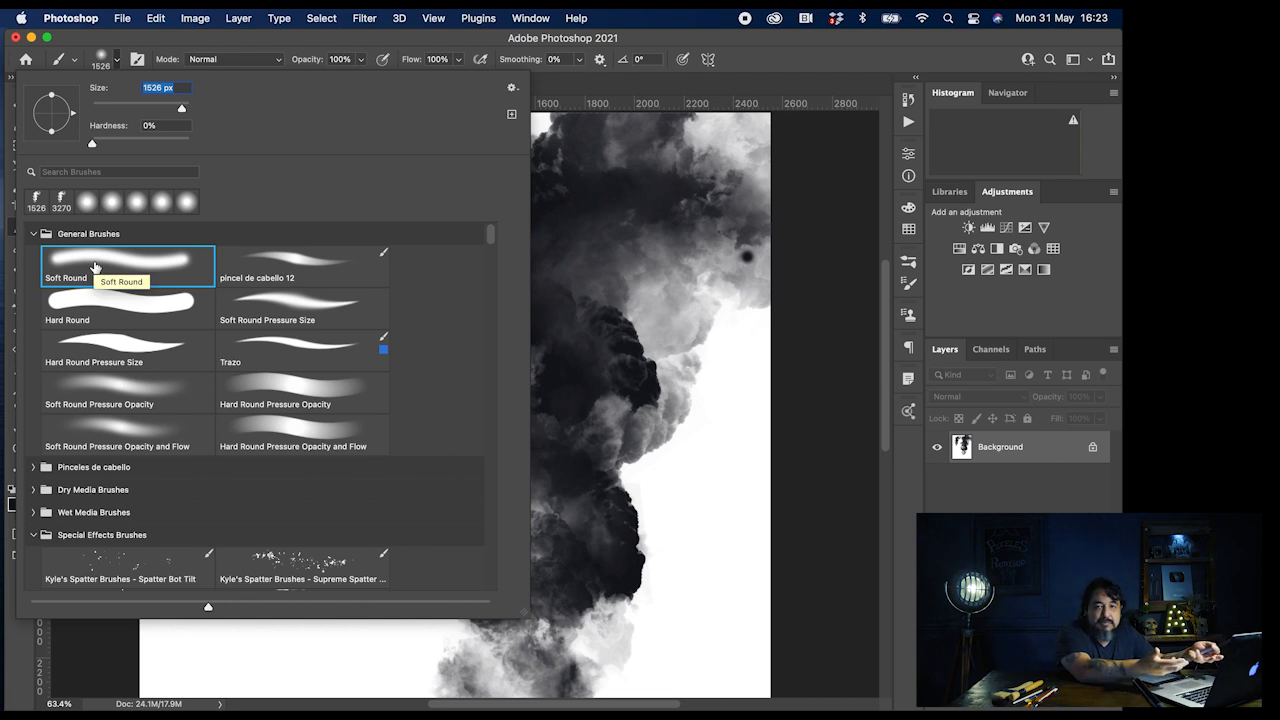
Step: Open the Get More Brushes web page in Opera, with the browser window widened and the empty Speed Dial tab closed
left_click(512, 90)
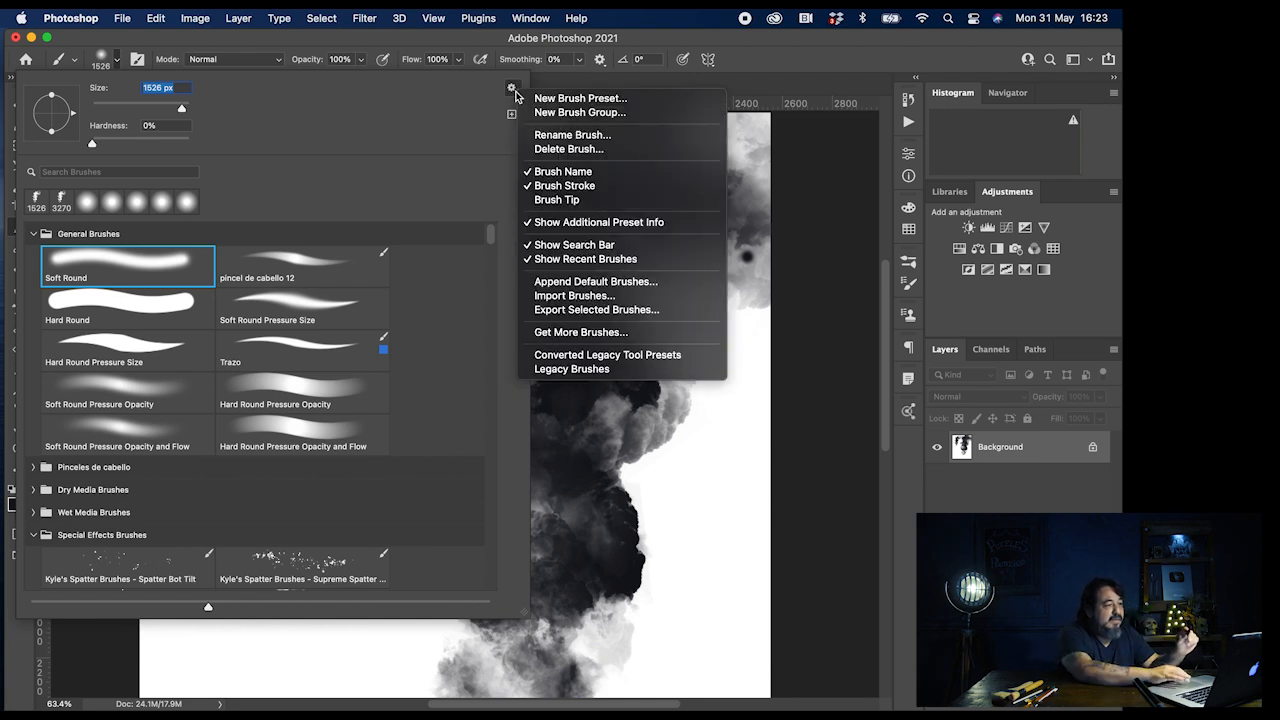
left_click(595, 340)
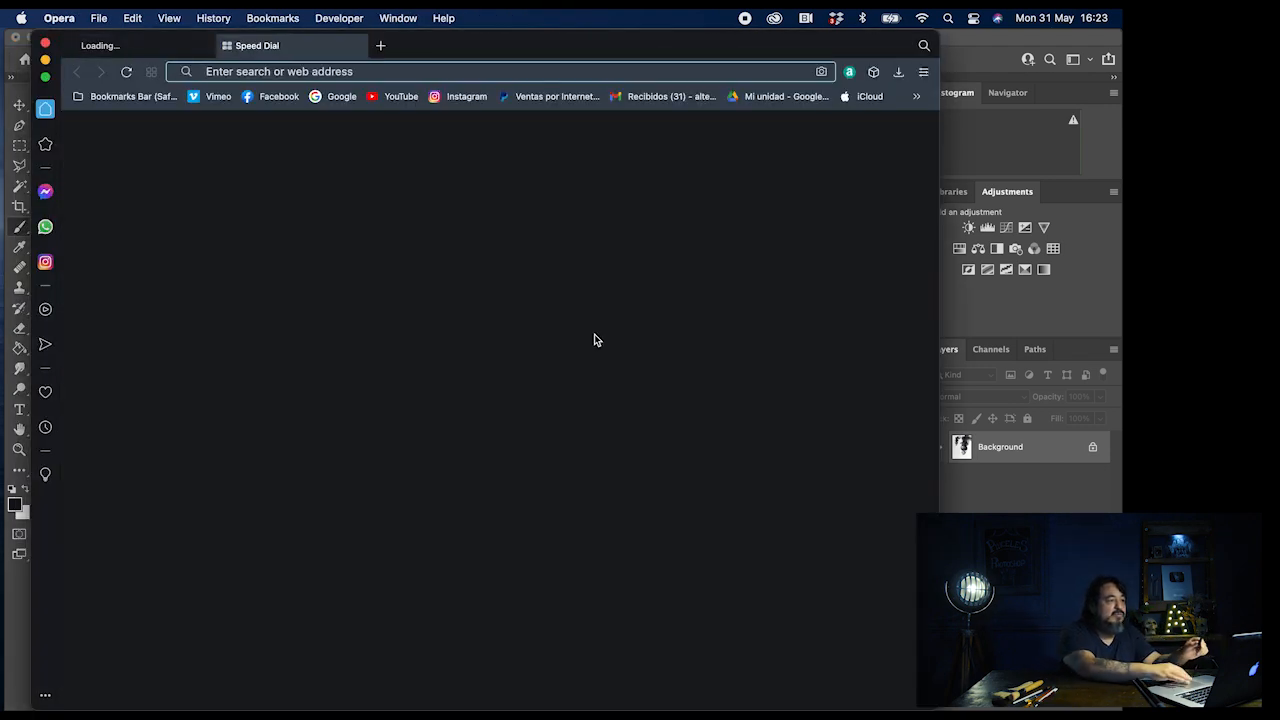
left_click_drag(939, 417, 1068, 434)
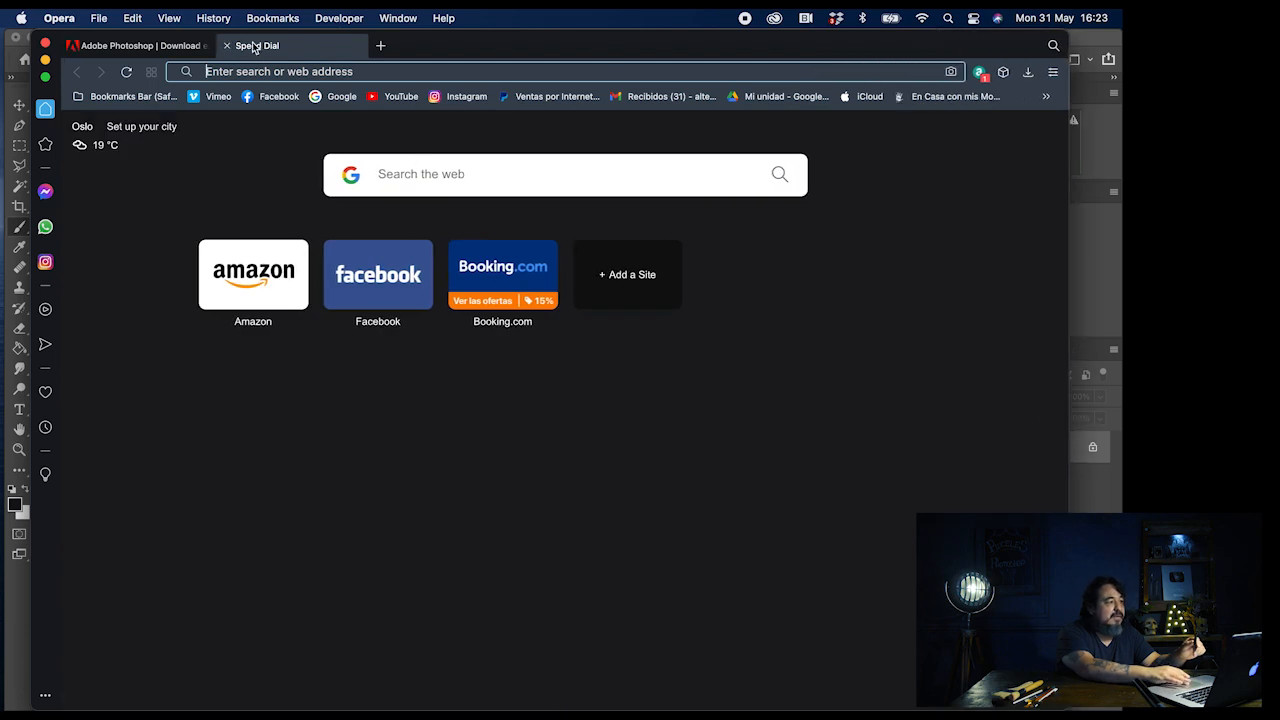
left_click(227, 45)
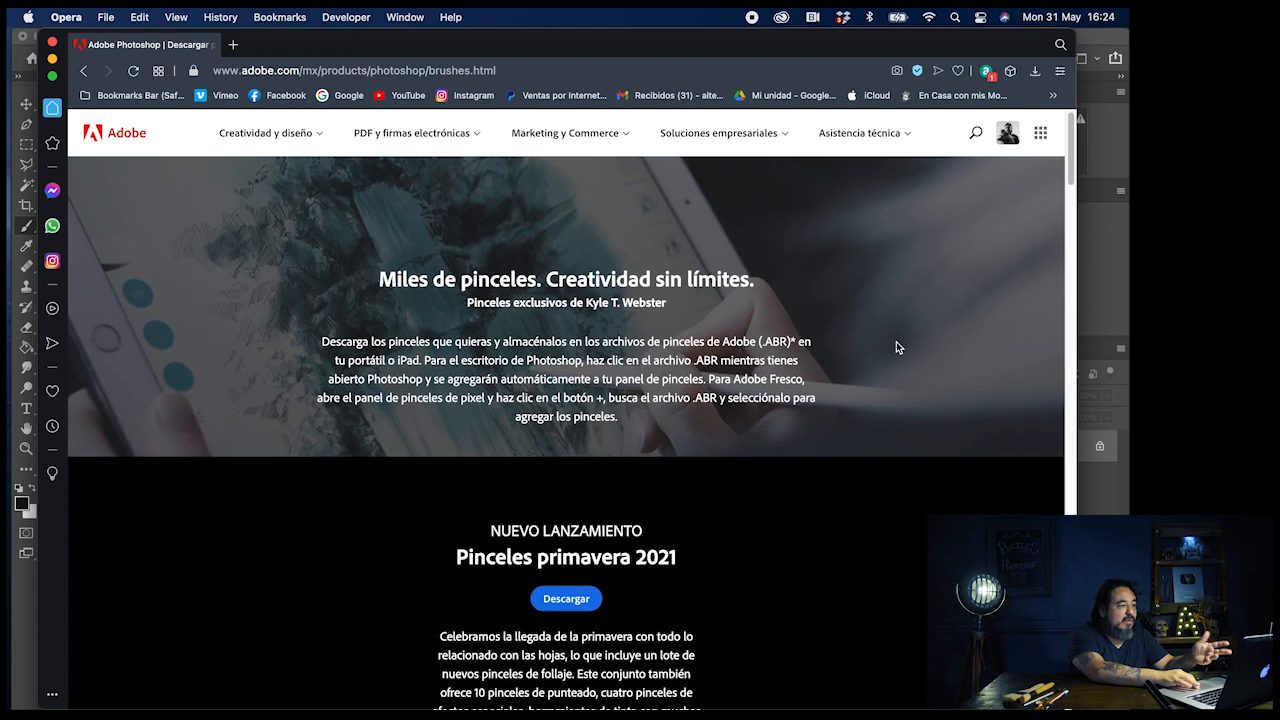
Step: Look through the downloadable brush packs on Adobe's brushes page, examining the sample image and description of each pack
scroll(896, 345, "down", 1)
scroll(897, 345, "down", 2)
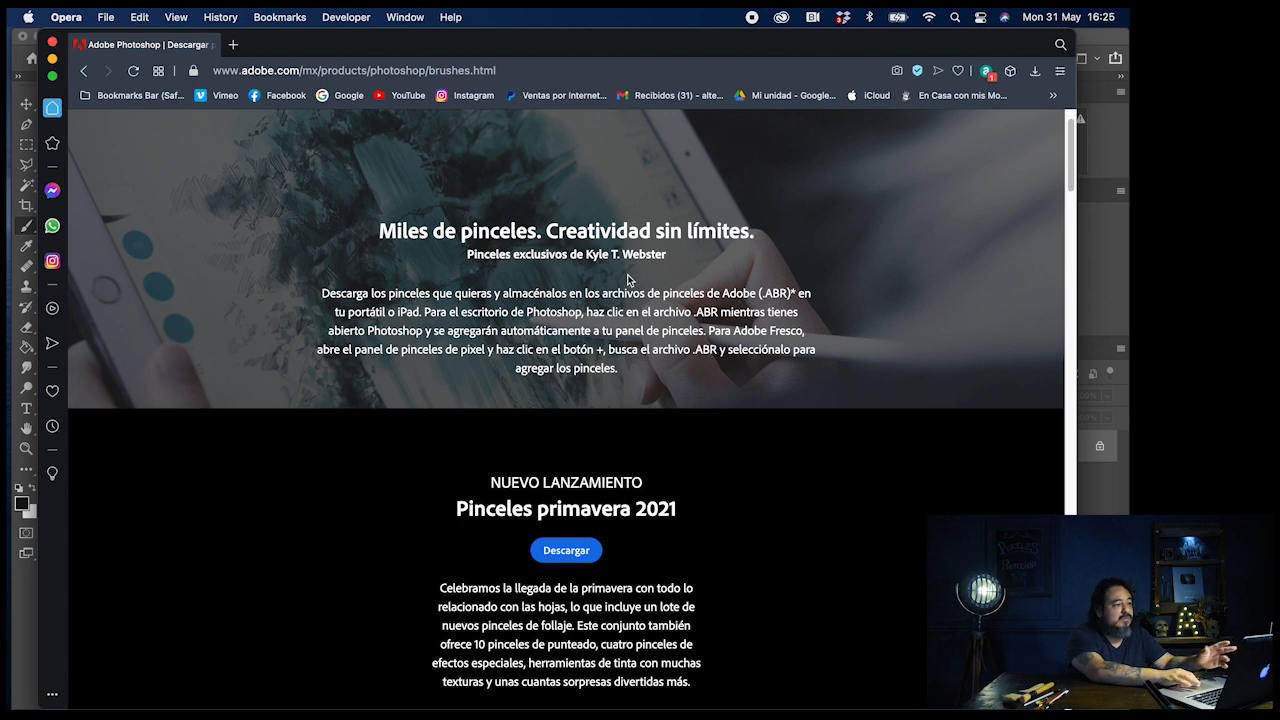
scroll(629, 280, "down", 10)
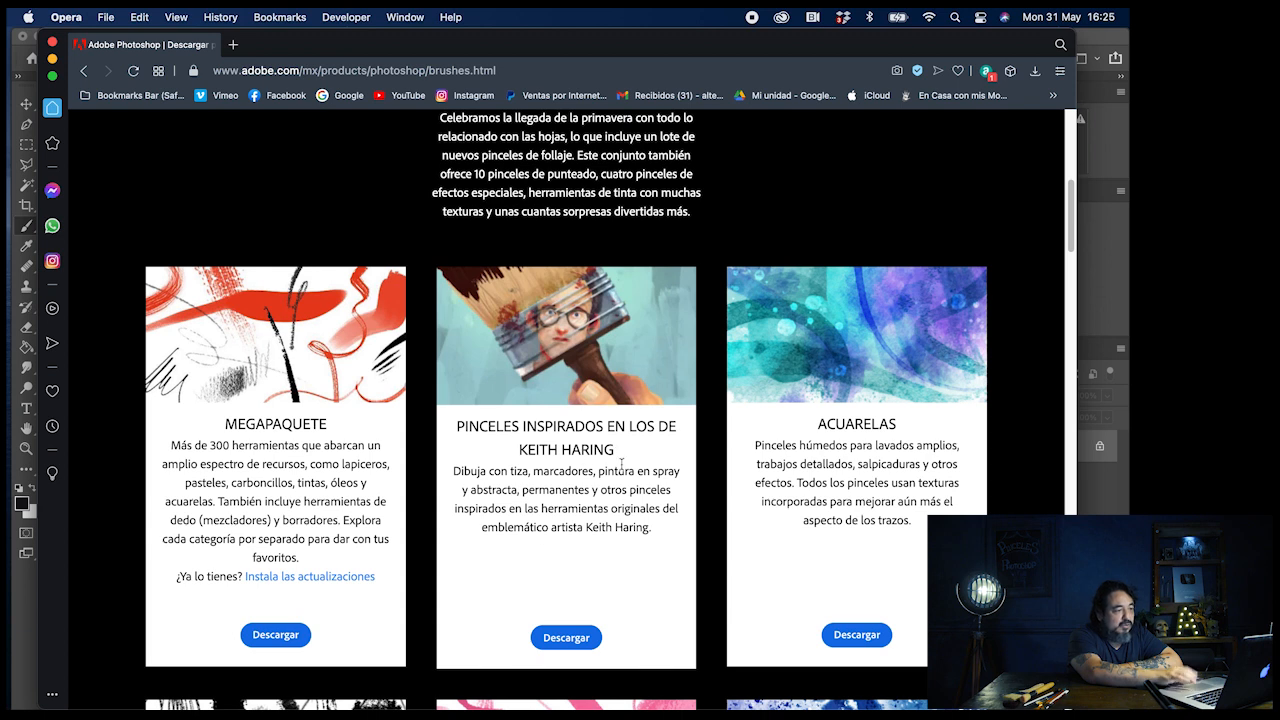
scroll(744, 547, "down", 5)
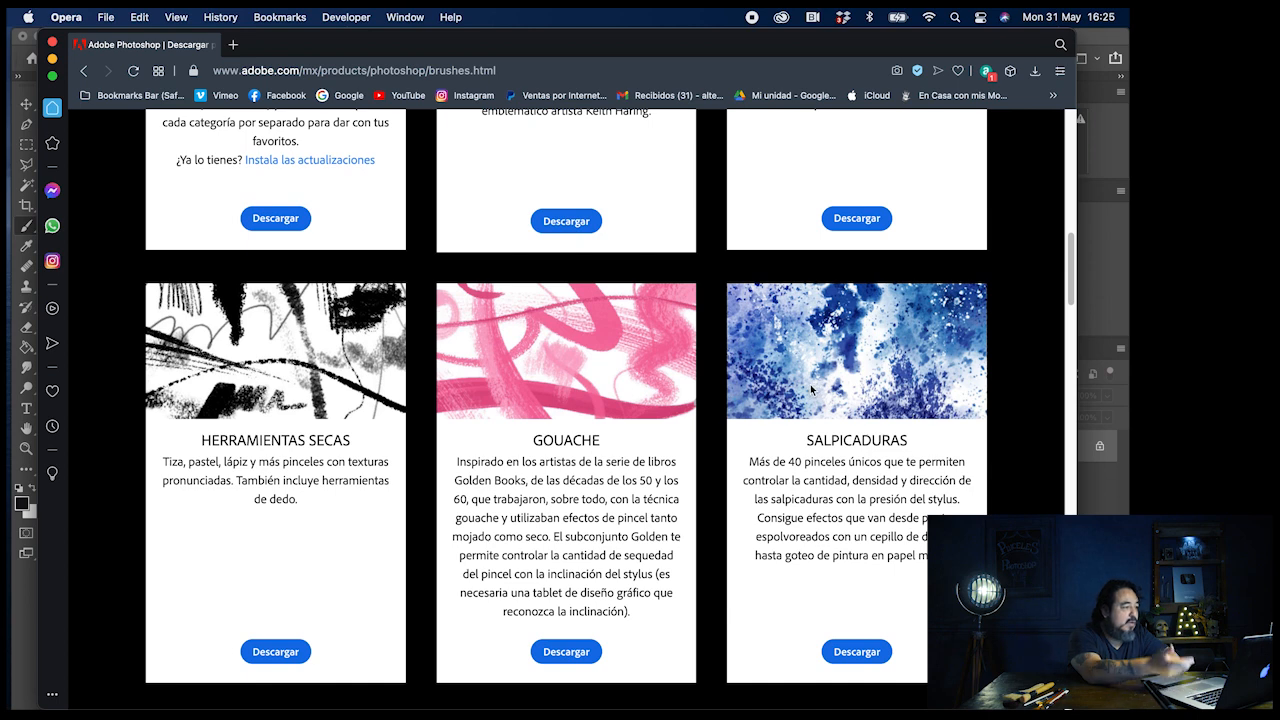
scroll(811, 389, "down", 6)
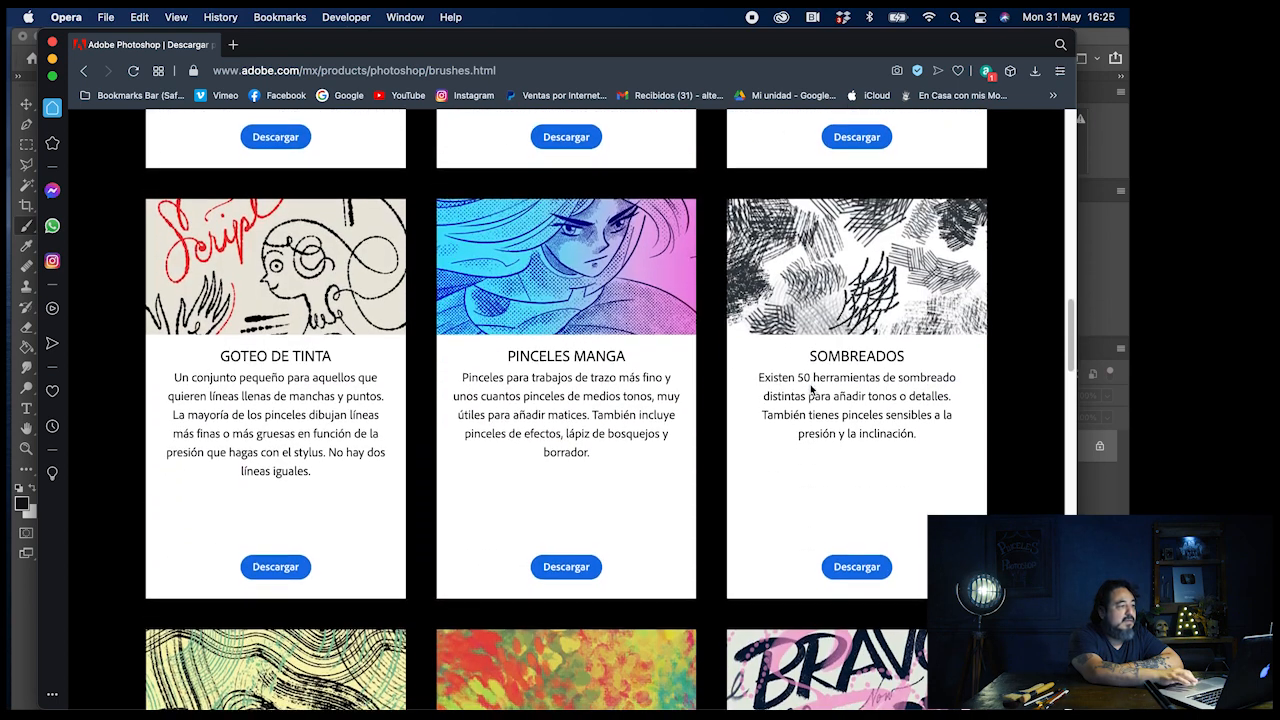
scroll(811, 389, "down", 4)
scroll(811, 390, "up", 3)
scroll(683, 340, "up", 2)
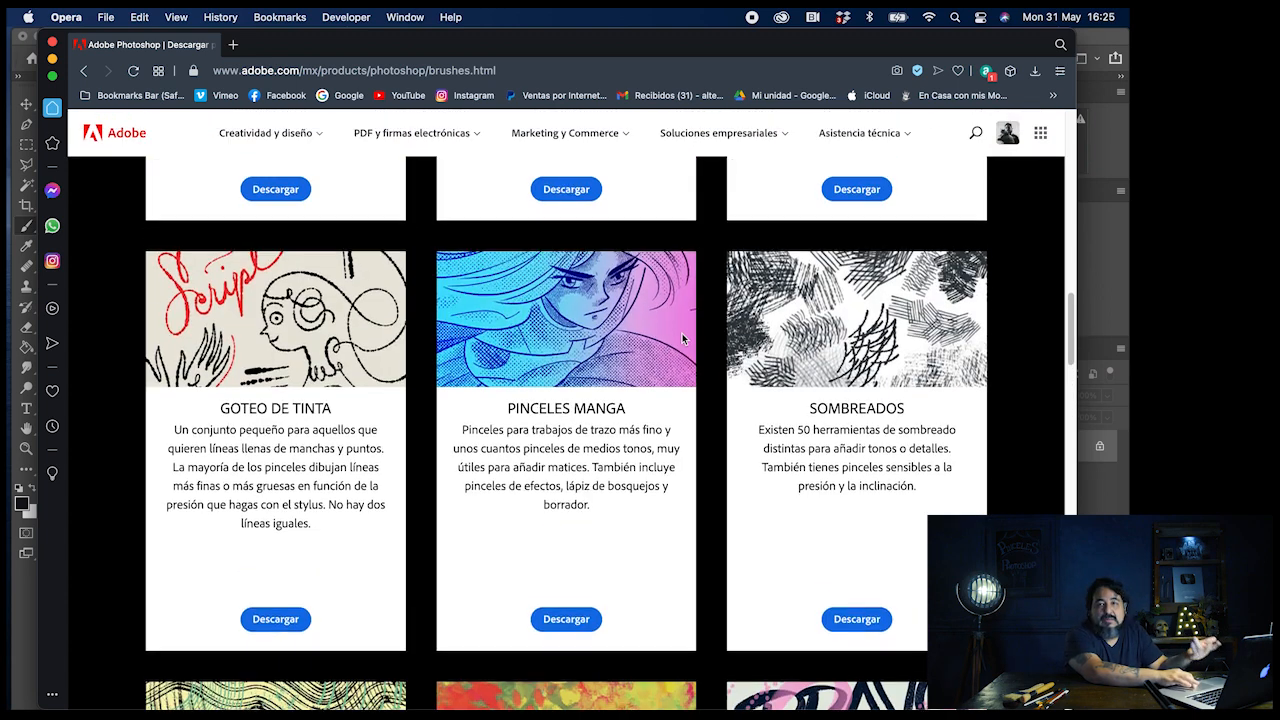
scroll(683, 340, "down", 1)
scroll(683, 340, "down", 5)
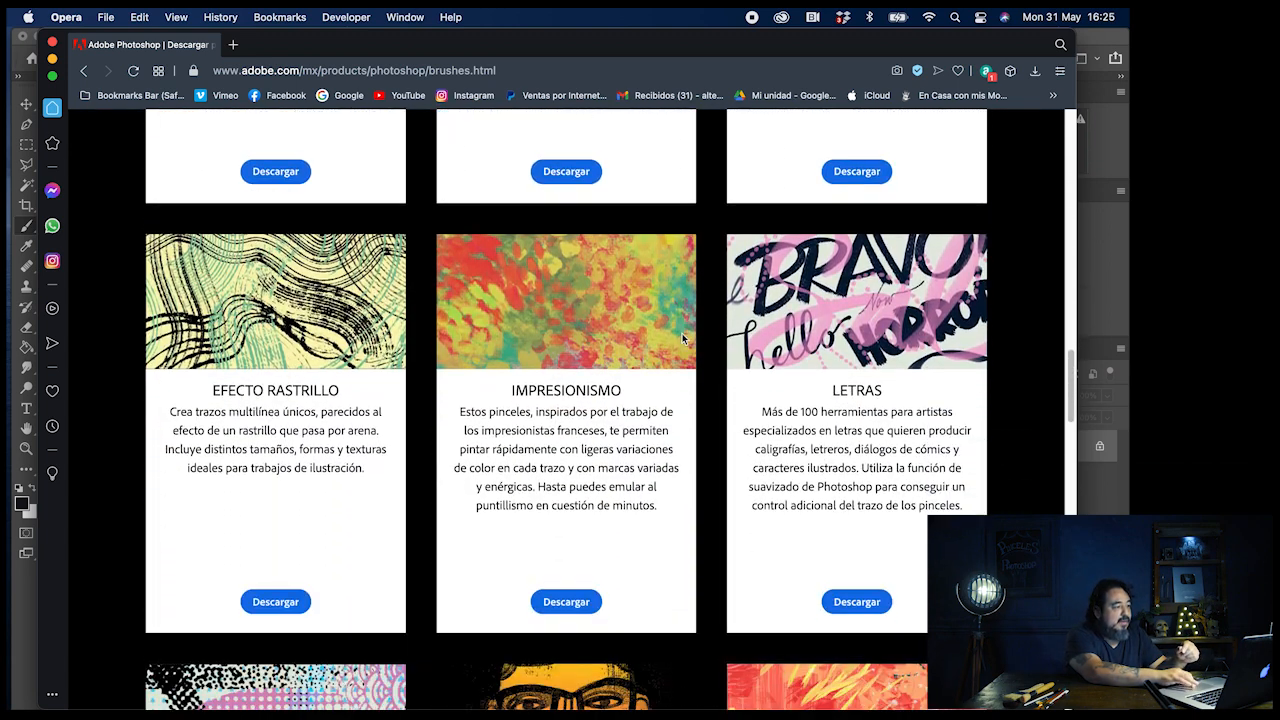
scroll(682, 338, "down", 1)
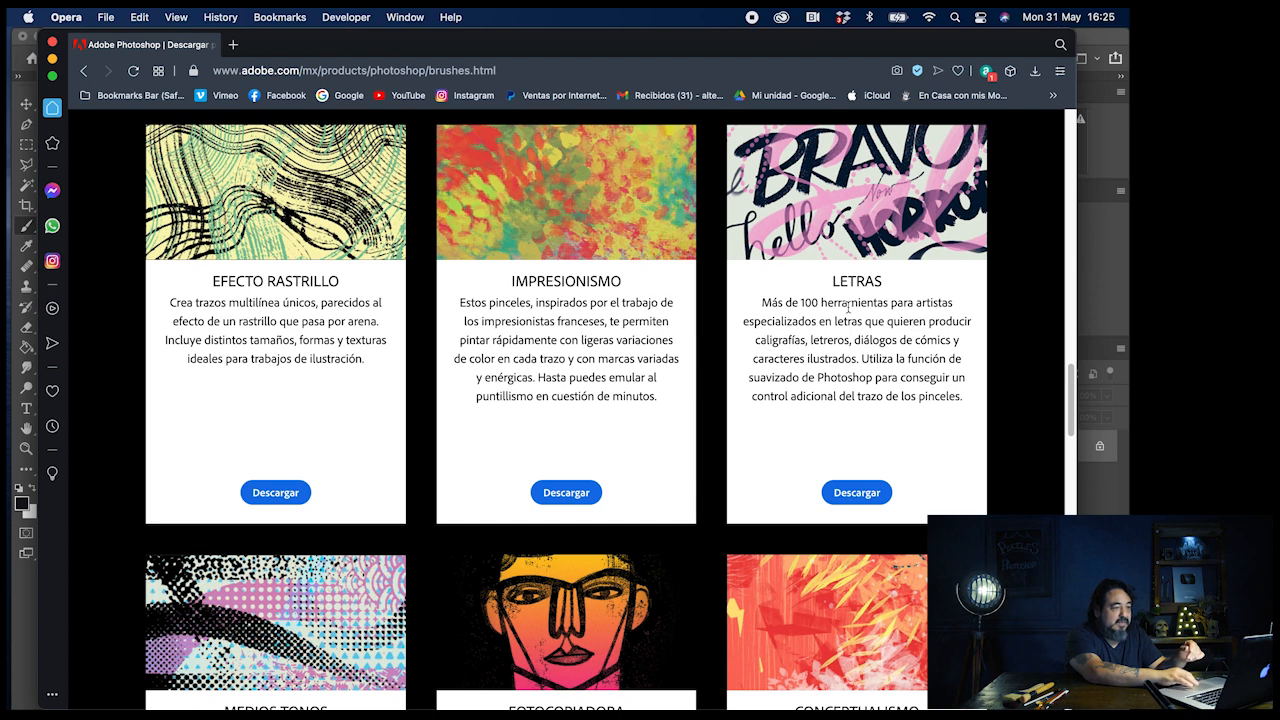
scroll(636, 356, "down", 3)
scroll(636, 356, "down", 5)
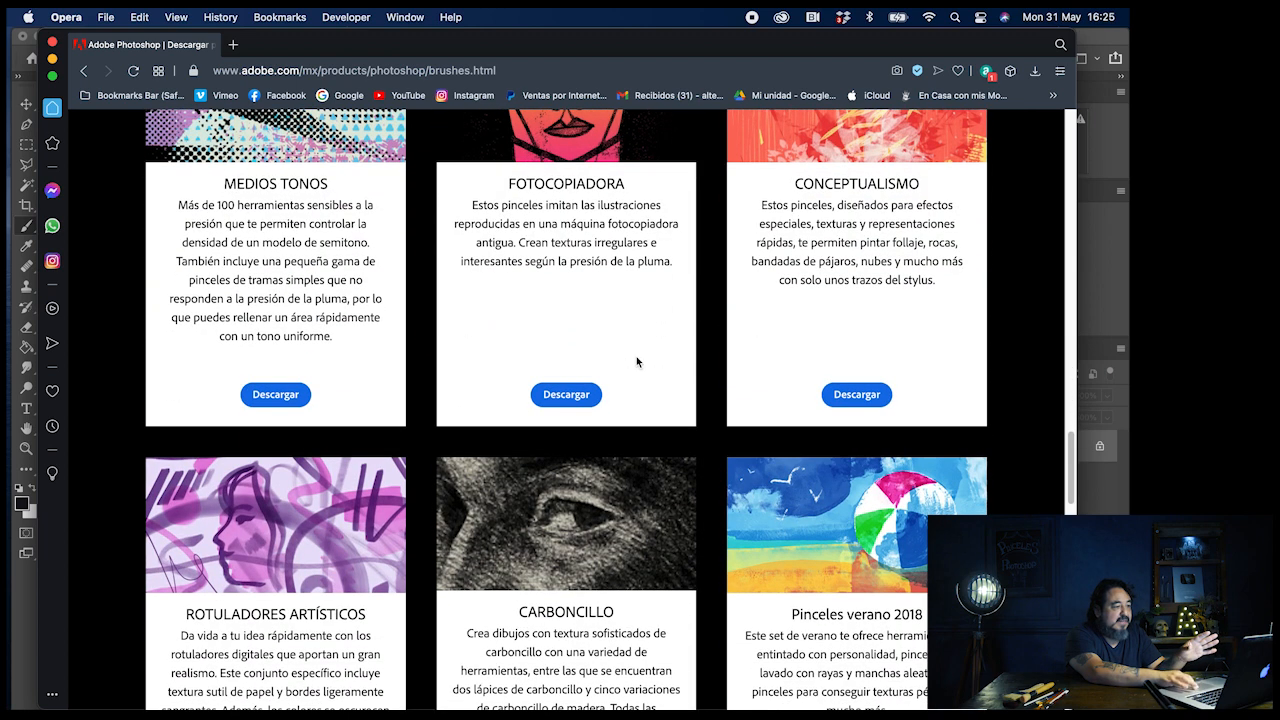
scroll(637, 361, "down", 6)
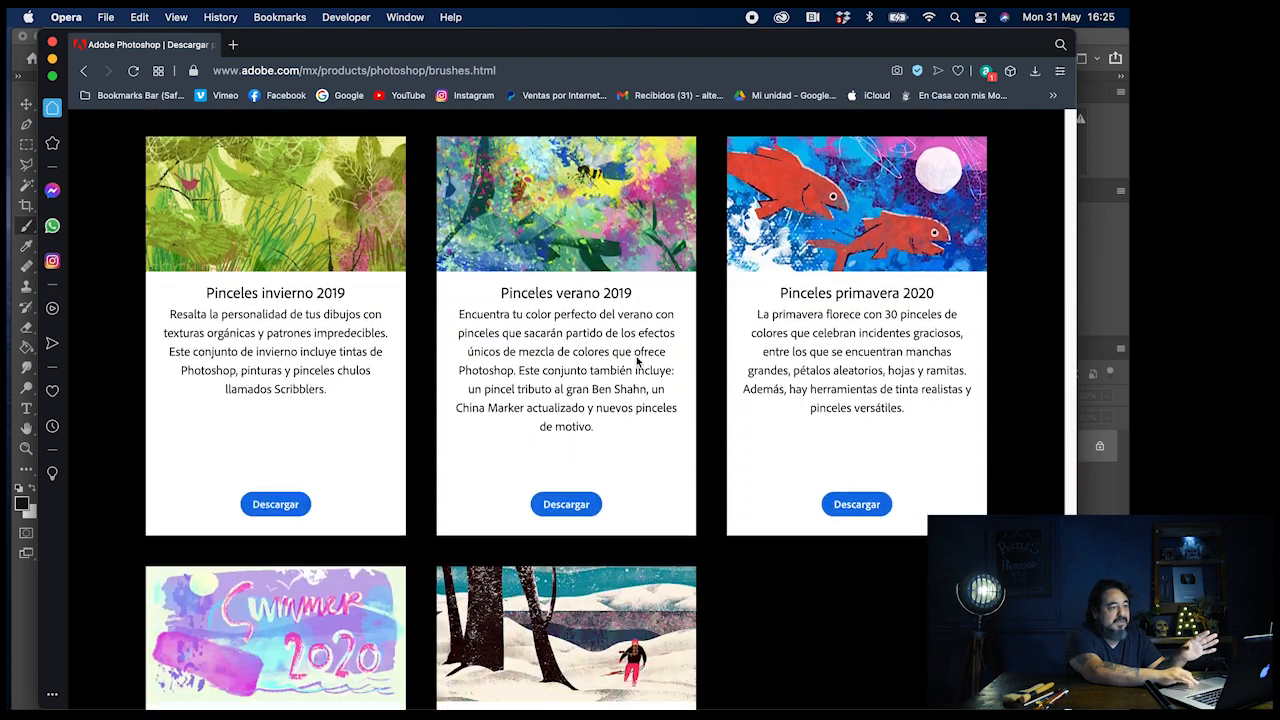
scroll(636, 356, "down", 2)
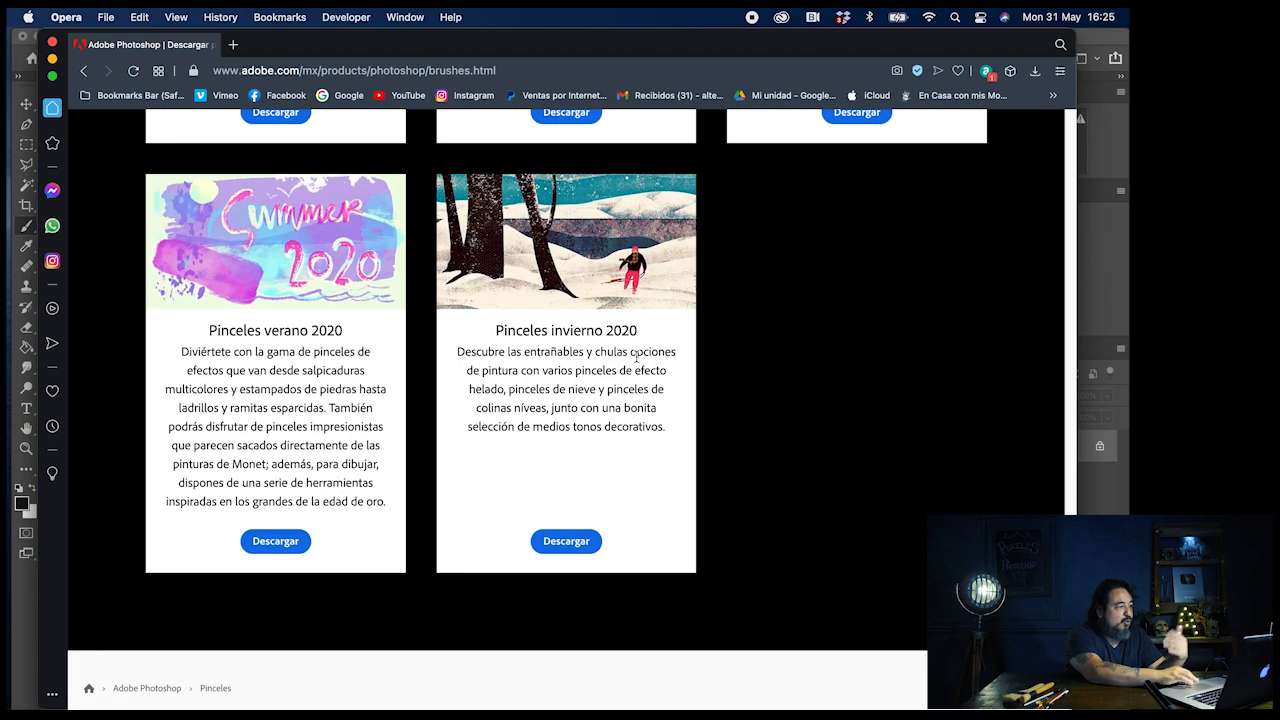
Step: Switch back to Photoshop and expand the Wet Media Brushes group in the brush presets
key("ctrl+Up")
left_click(920, 300)
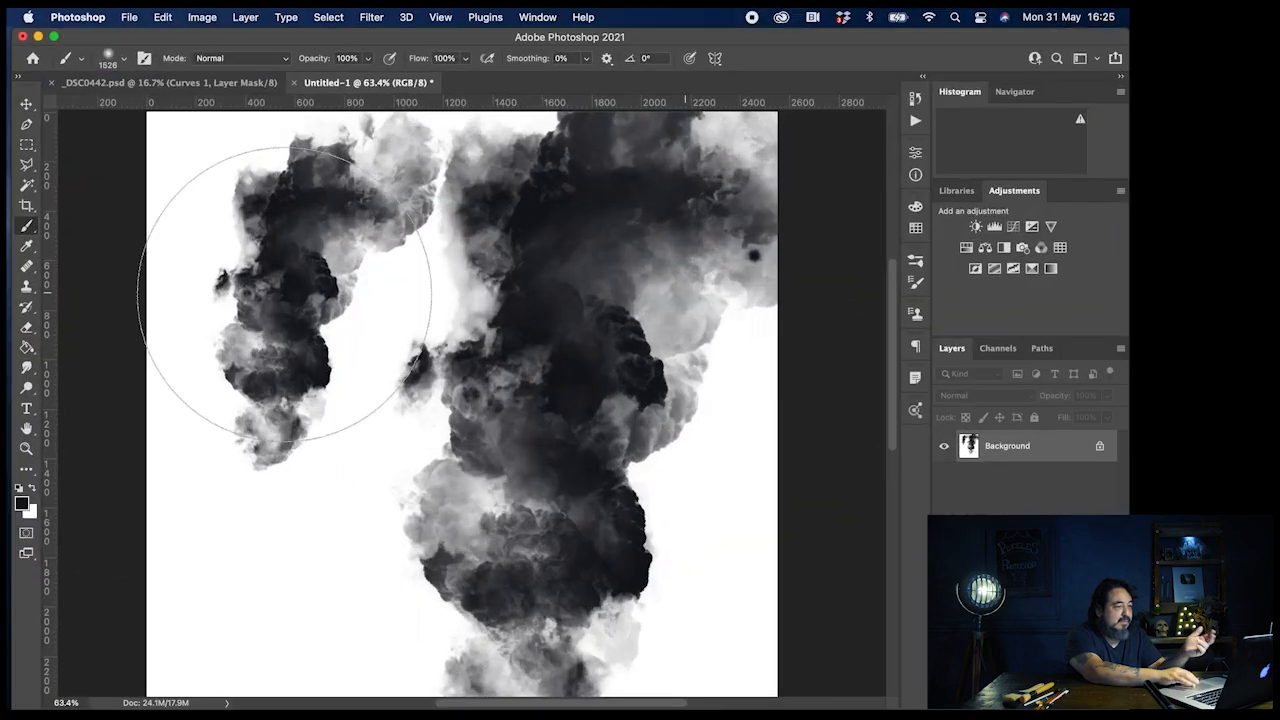
left_click(120, 57)
scroll(213, 377, "down", 3)
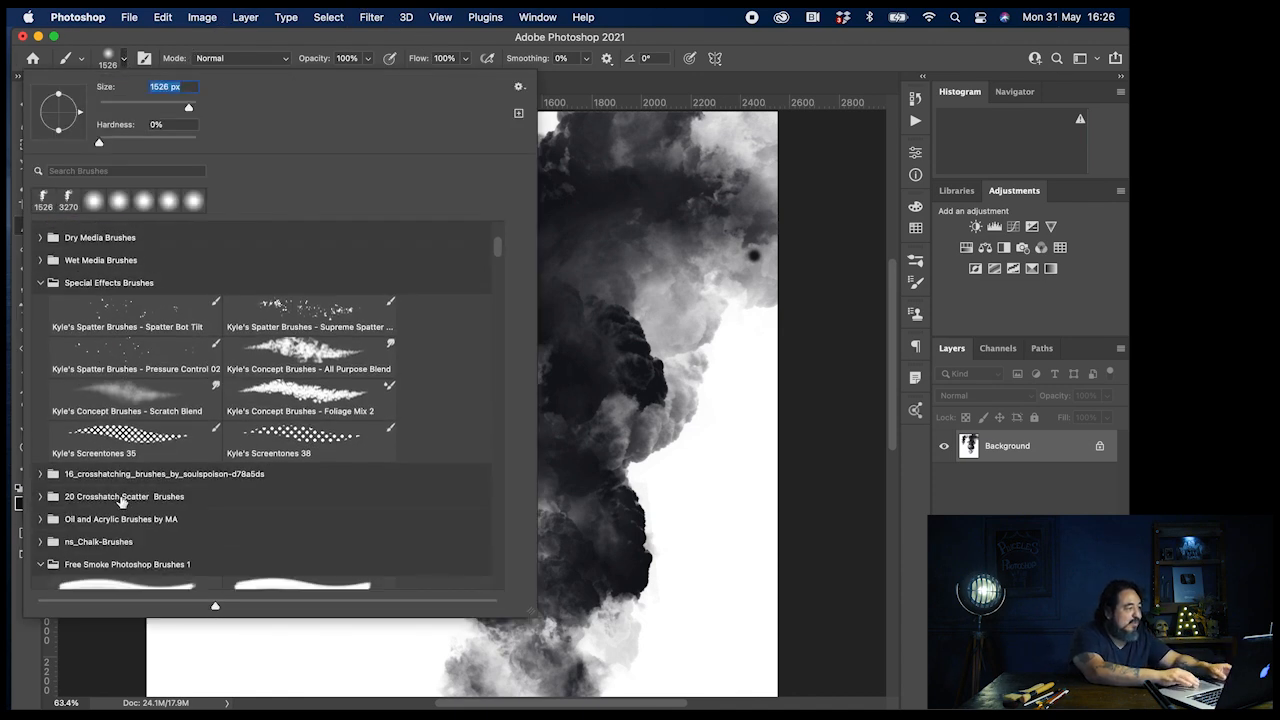
left_click(40, 260)
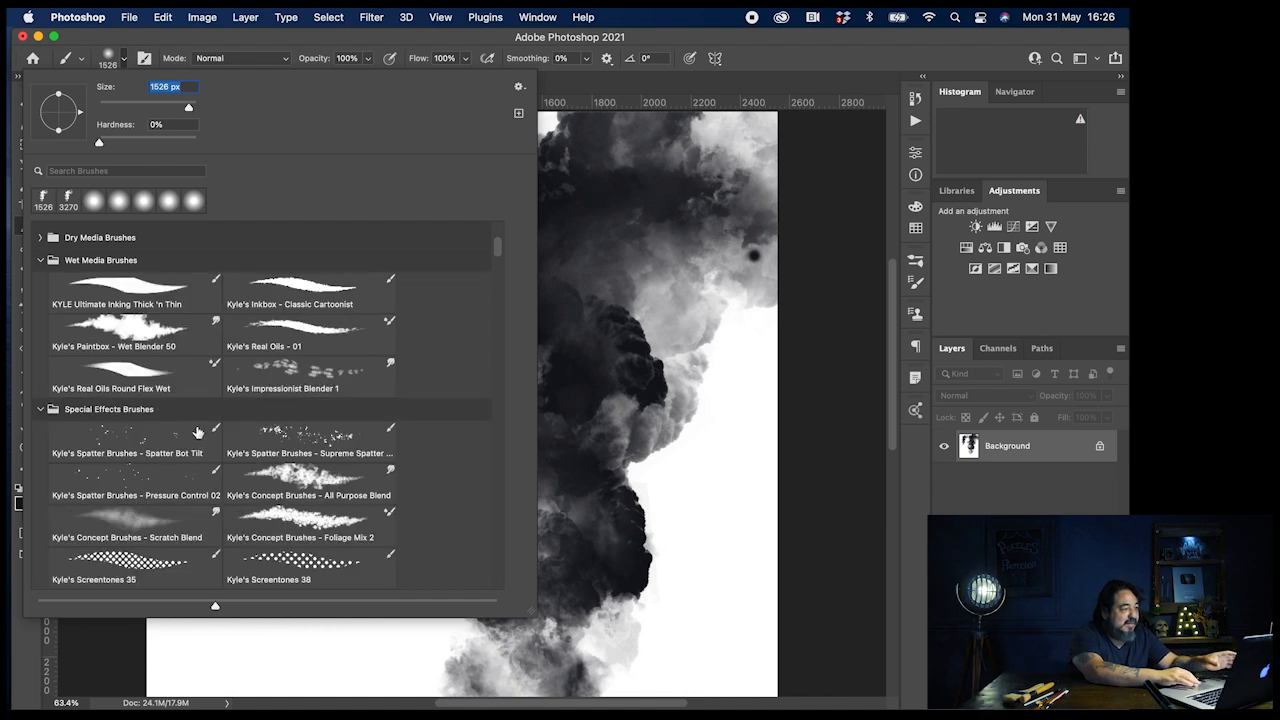
Step: Choose the Kyle's Spatter Brushes - Spatter Bot Tilt preset and set the brush size to 737 px
left_click(168, 443)
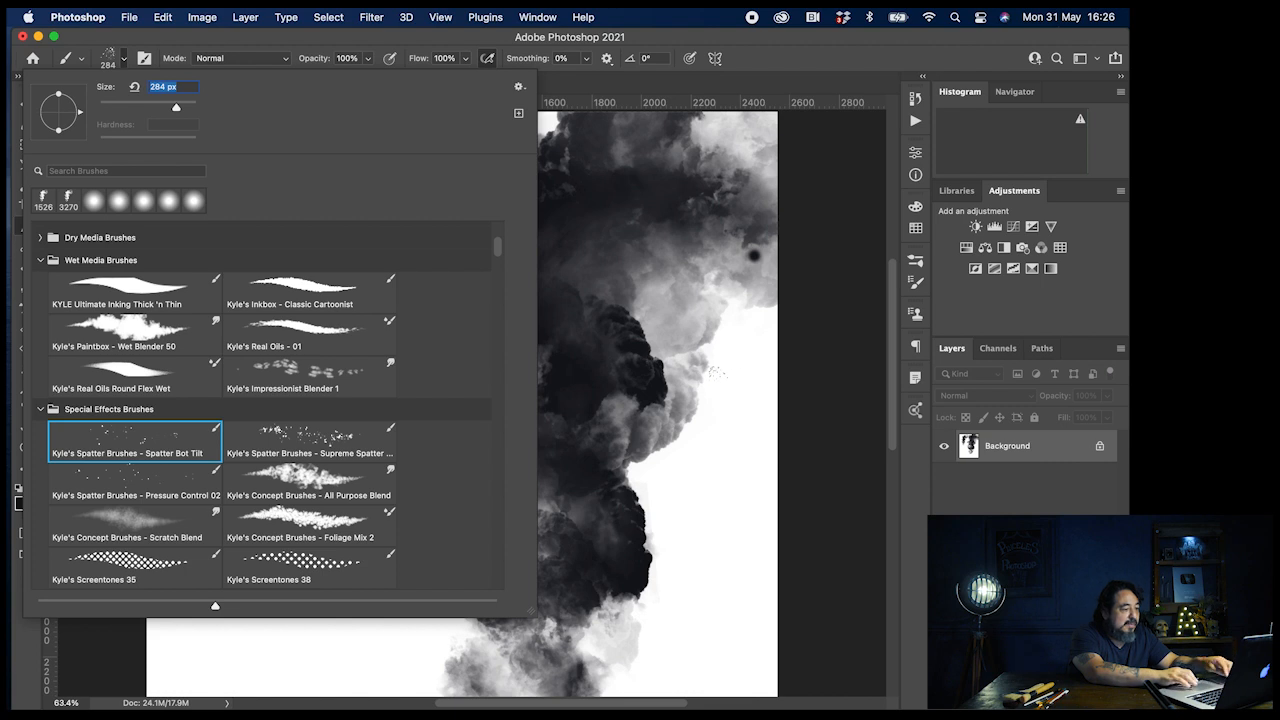
type("737")
key("Return")
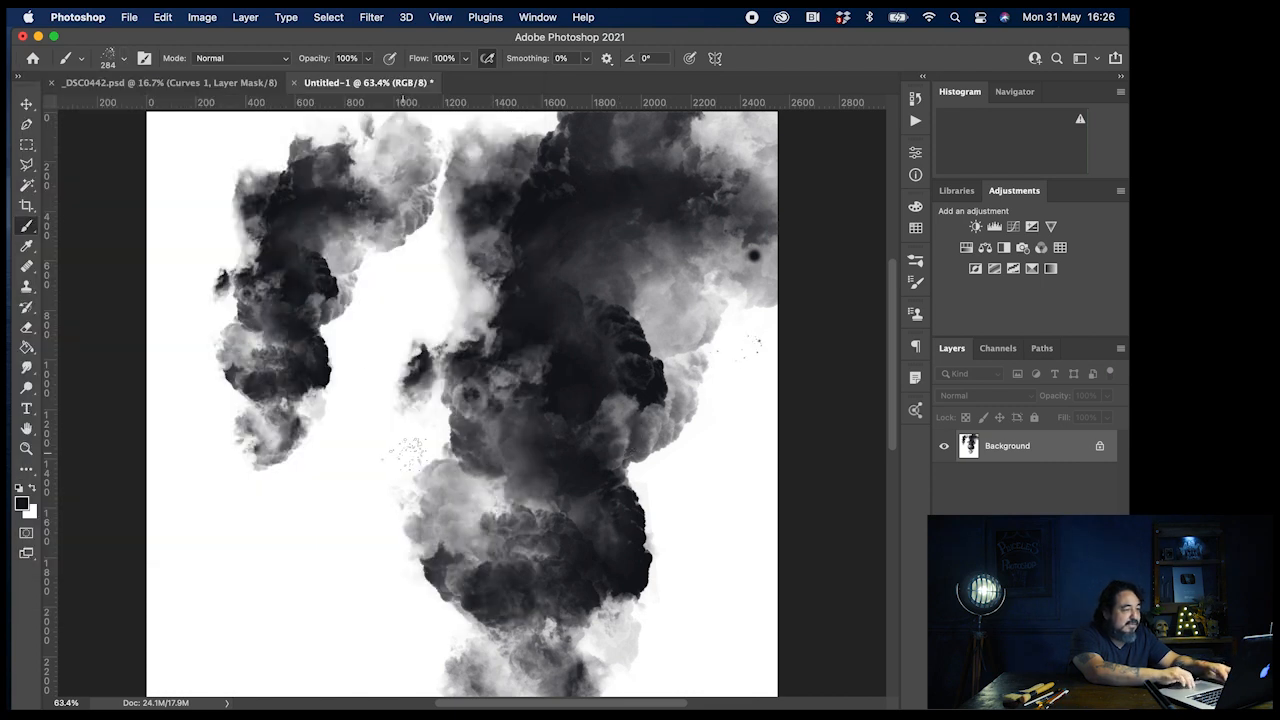
Step: Paint black splatter in Untitled-1 around the small smoke column, between the two columns and near the lower right of the large one
mouse_move(375, 500)
left_mouse_down()
mouse_move(310, 500)
mouse_move(252, 528)
mouse_move(240, 480)
mouse_move(175, 410)
left_mouse_up()
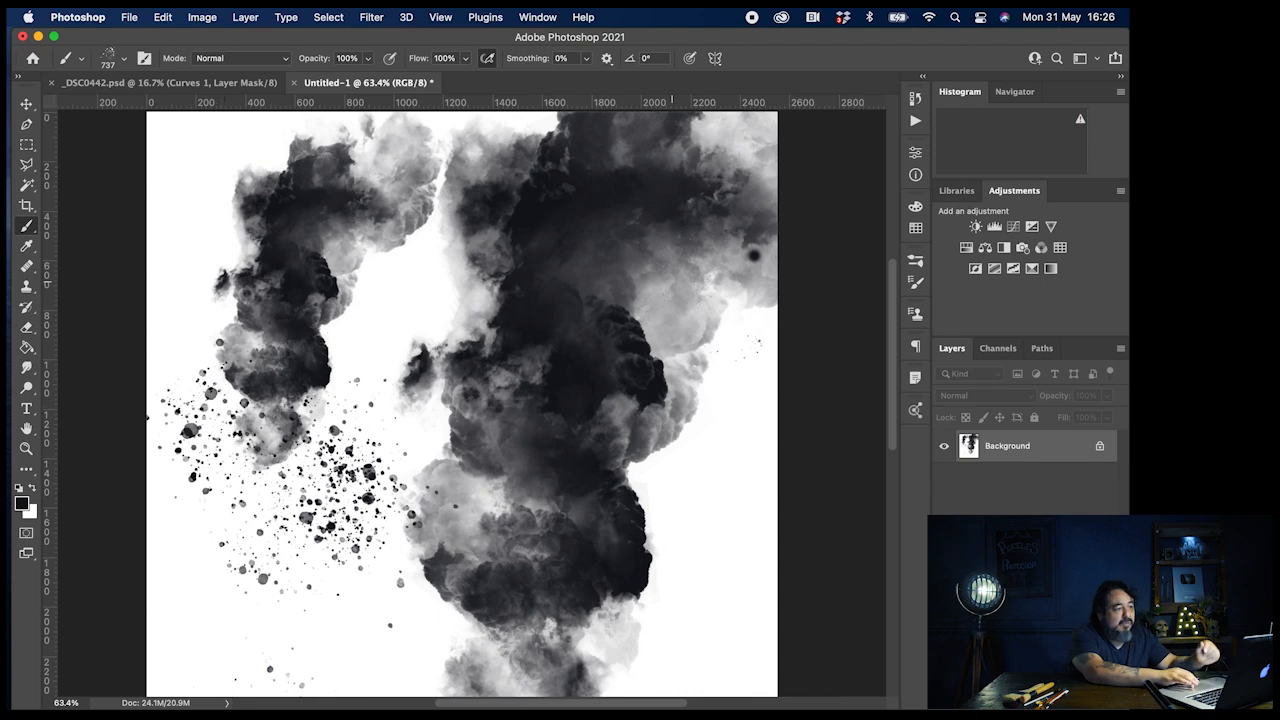
left_click_drag(371, 314, 452, 300)
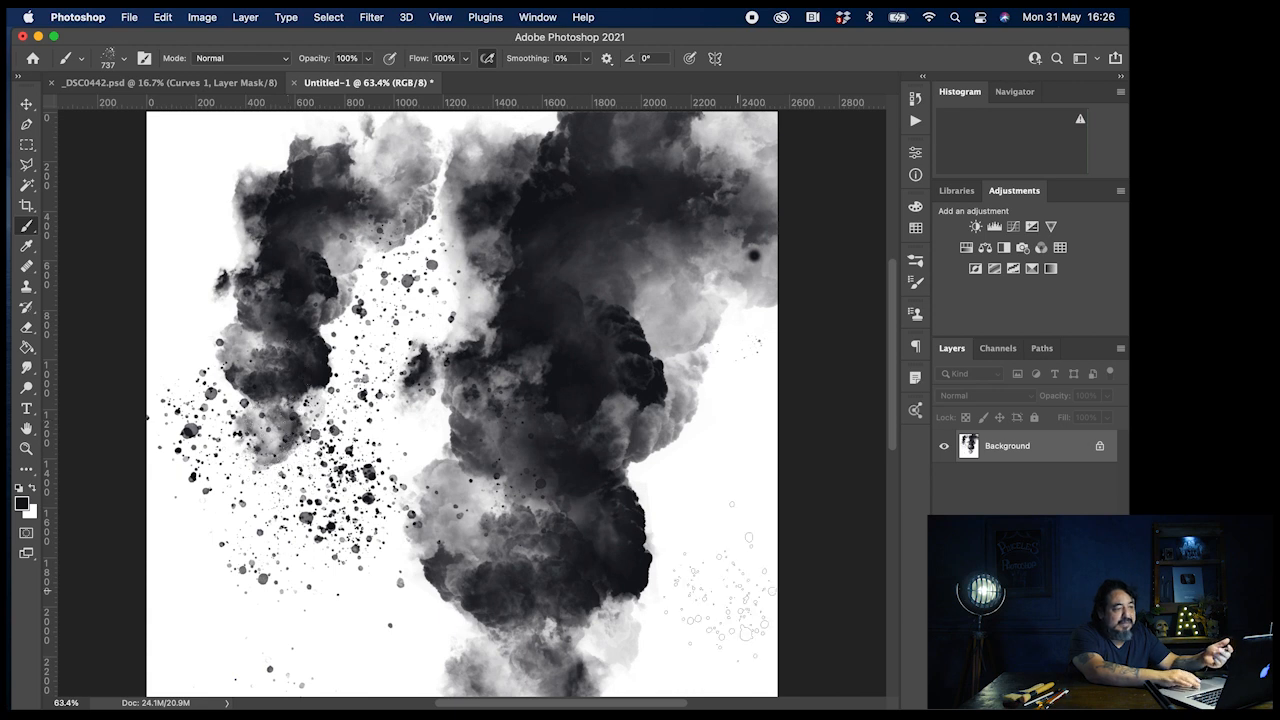
mouse_move(720, 595)
left_mouse_down()
mouse_move(745, 610)
mouse_move(700, 560)
mouse_move(650, 580)
left_mouse_up()
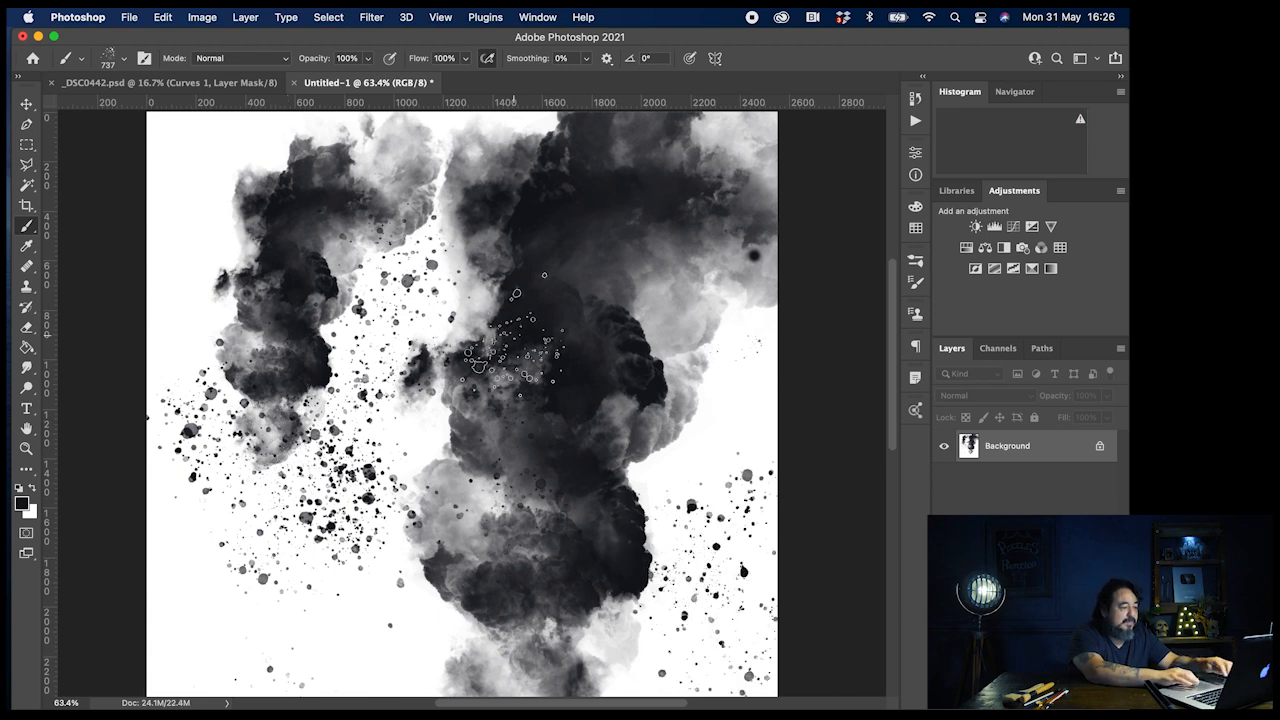
scroll(512, 345, "down", 3)
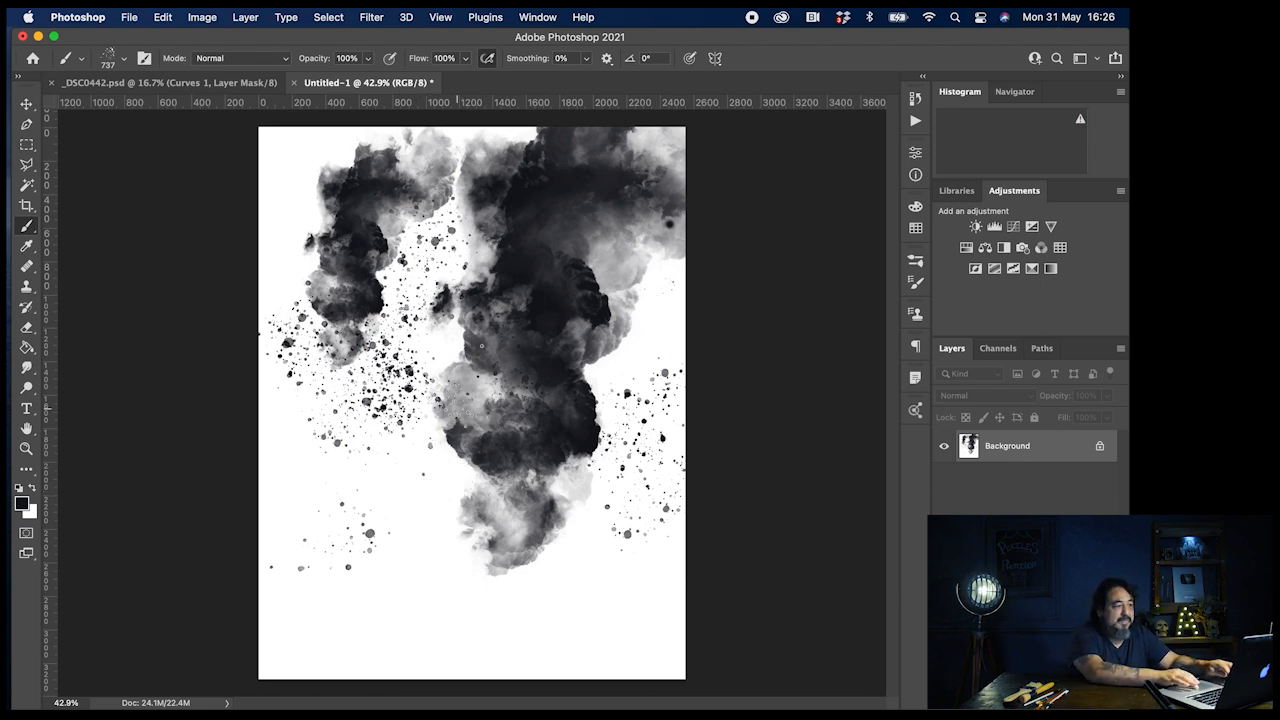
Step: Switch to the _DSC0442.psd portrait and hide the Curves 1, logo cuadrado and Layer 15 layers
left_click(188, 89)
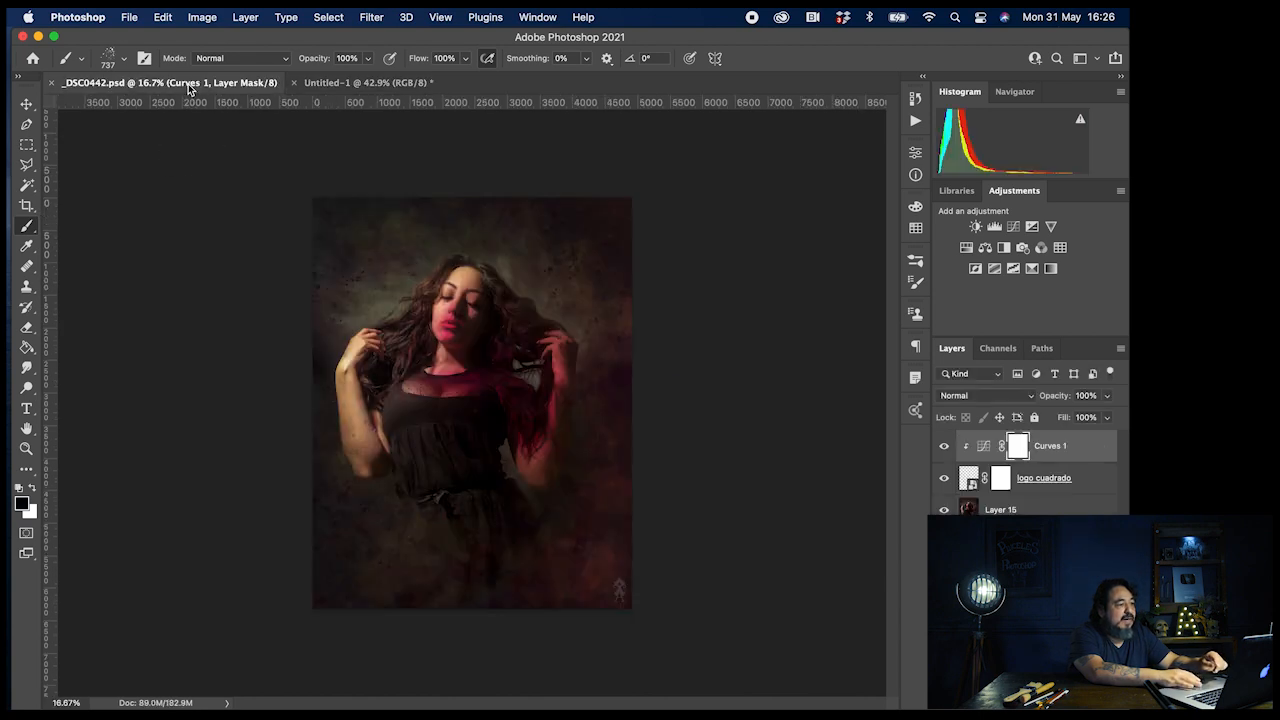
scroll(475, 372, "up", 2)
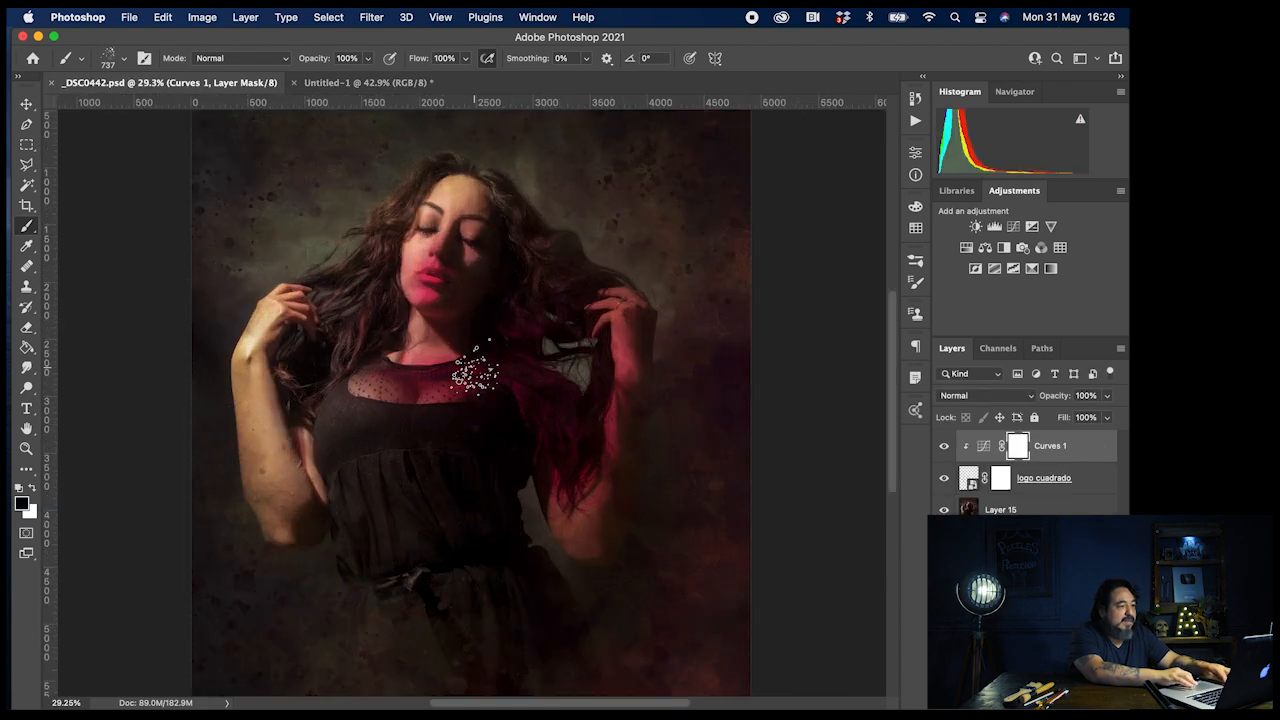
left_click(944, 446)
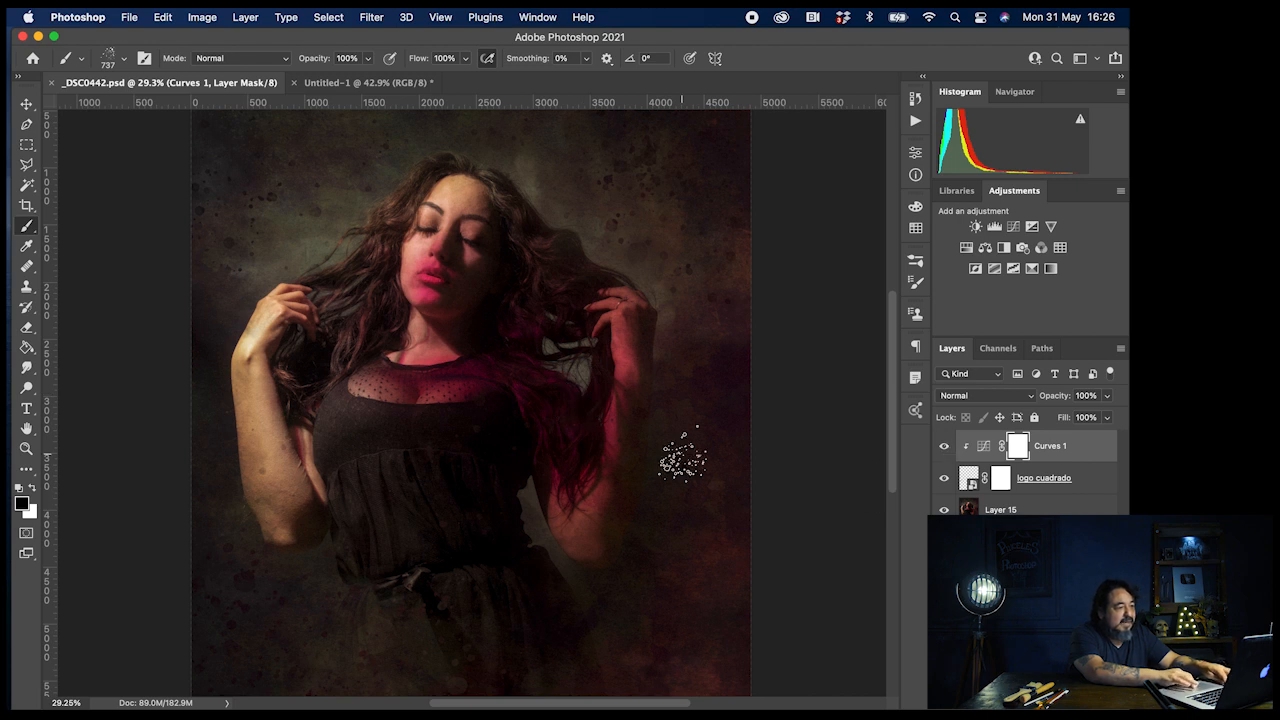
scroll(683, 451, "down", 2)
left_click(945, 447)
left_click(944, 478)
left_click(945, 511)
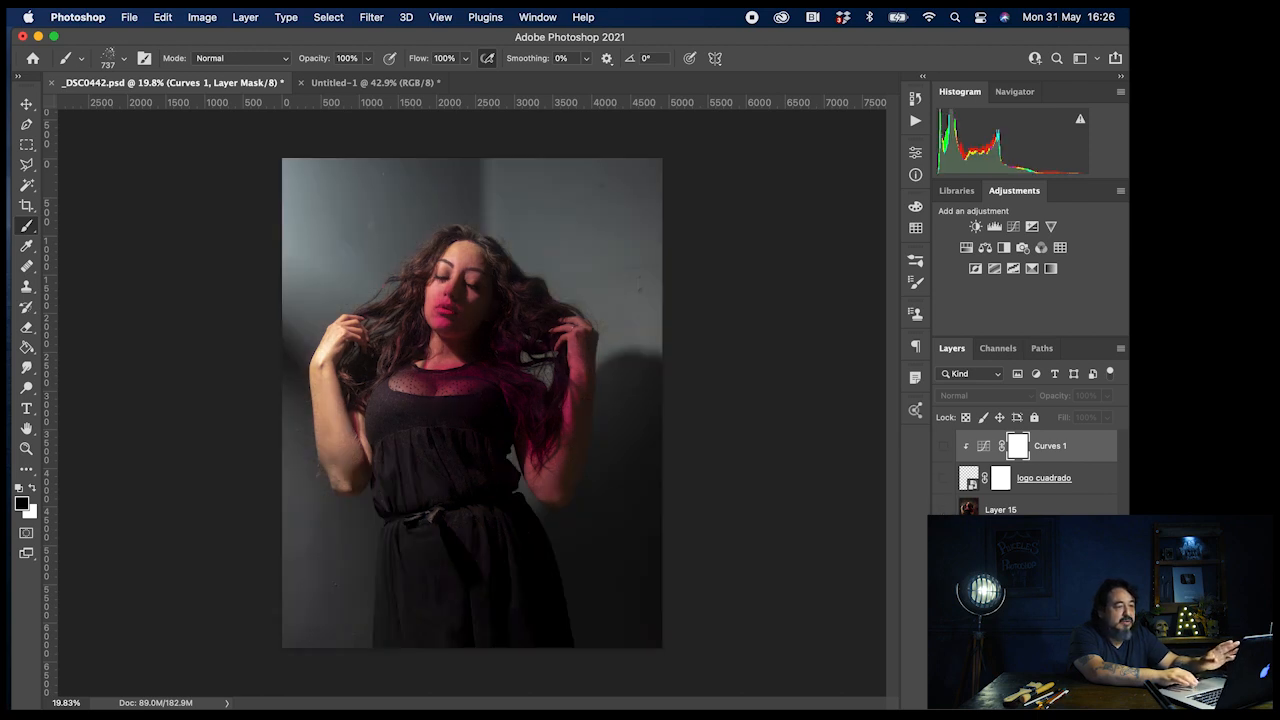
Step: Add a new empty layer and stamp dark splatter at 1768 px above the woman's hair and beside her raised hand
left_click(1008, 542)
left_click(1075, 702)
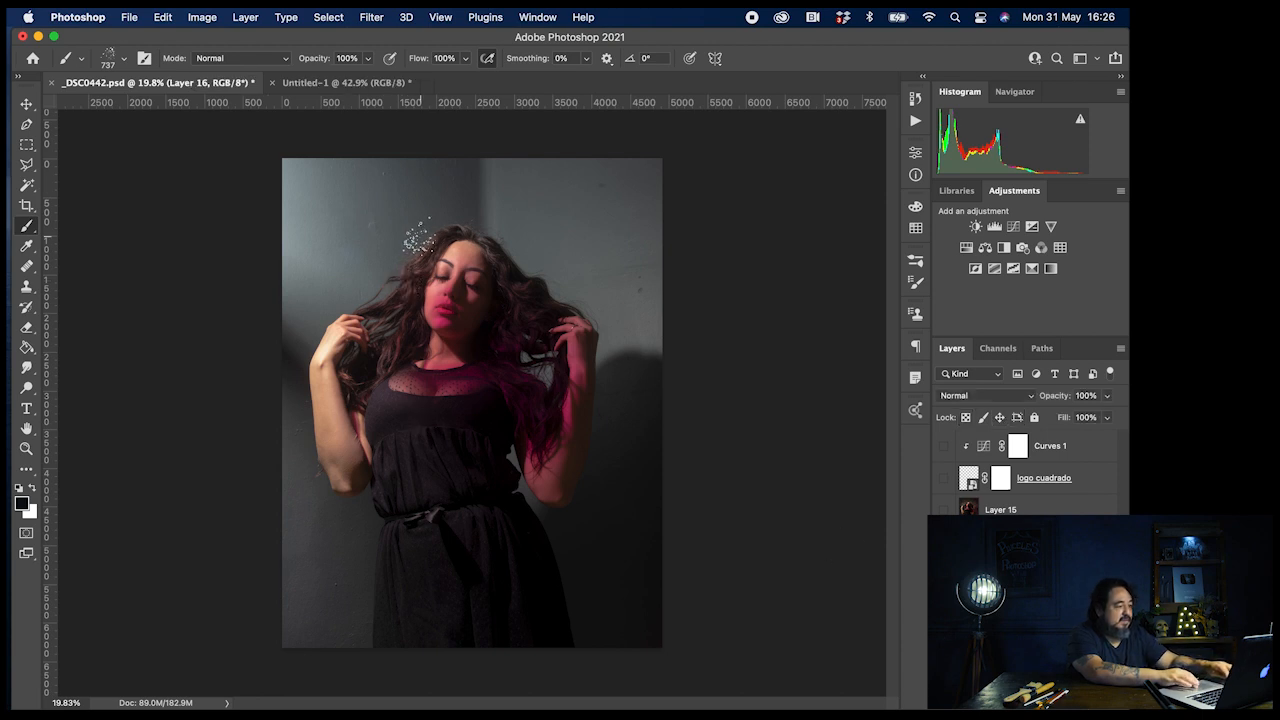
left_click_drag(469, 281, 565, 280)
mouse_move(615, 235)
left_mouse_down()
mouse_move(614, 325)
mouse_move(634, 366)
left_mouse_up()
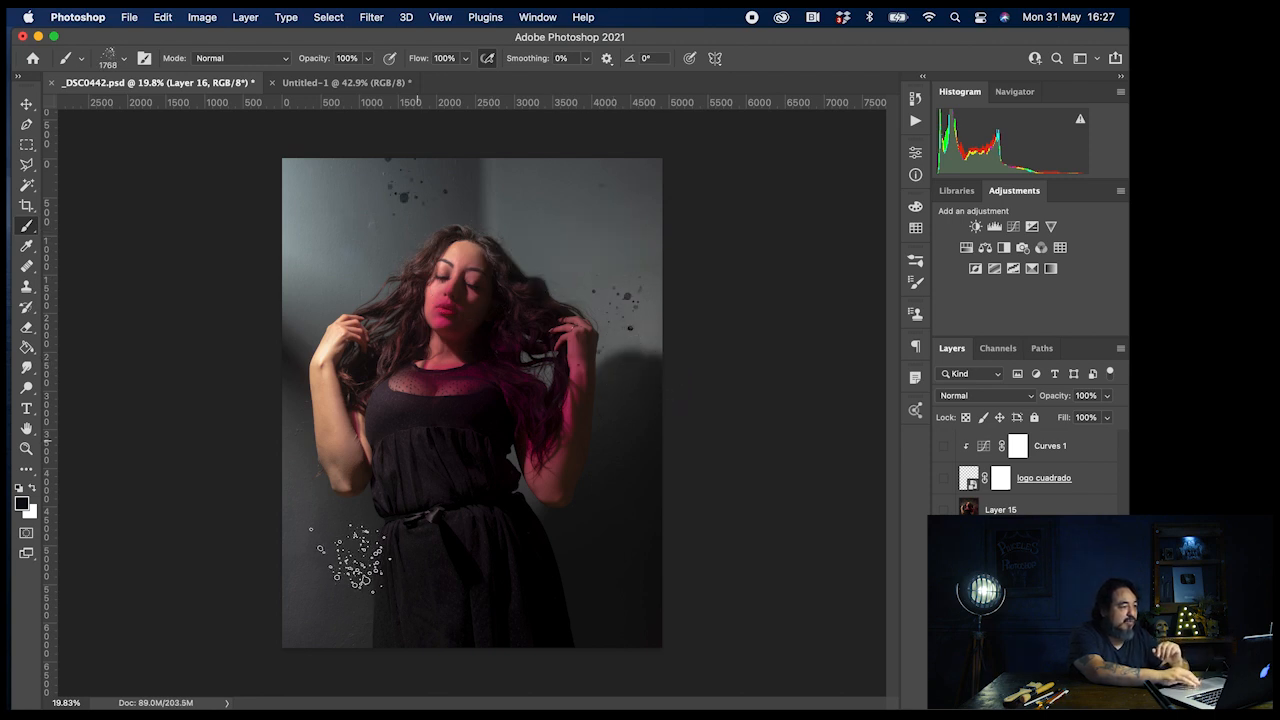
Step: Sample dark crimson 551832 from the dress as the foreground colour and stamp splatter on both sides of the skirt
left_click(22, 503)
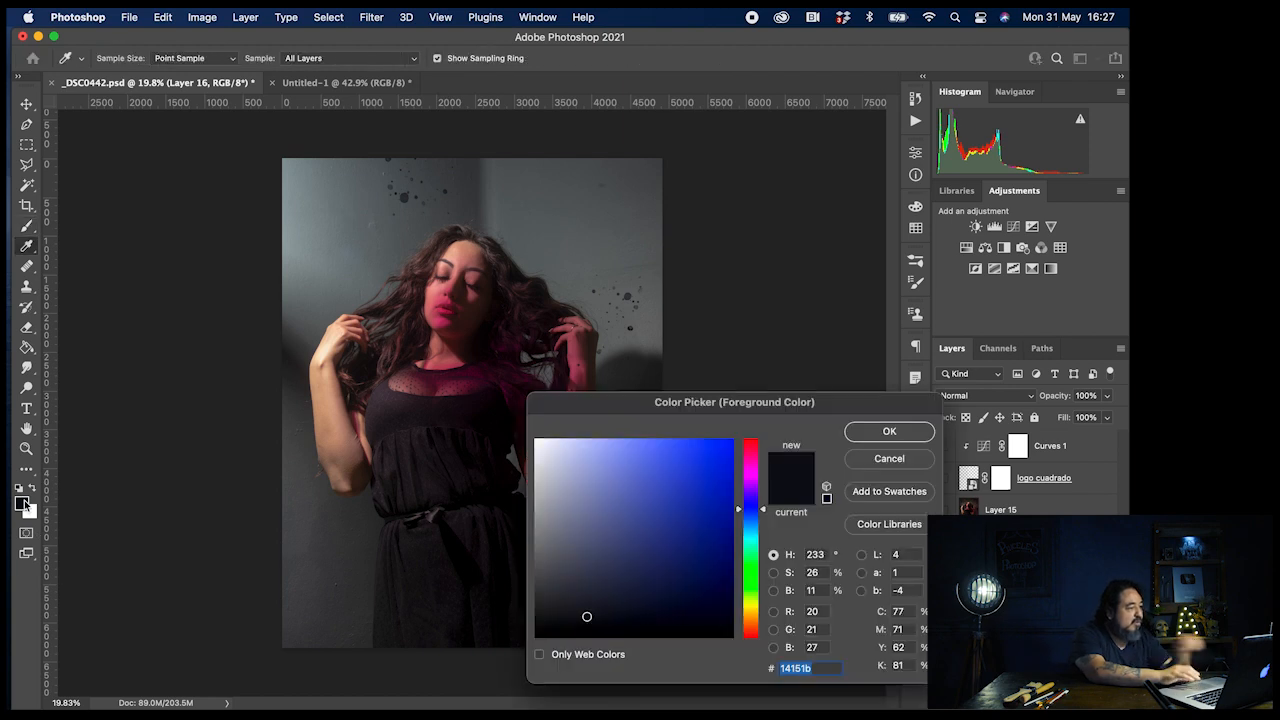
left_click(458, 385)
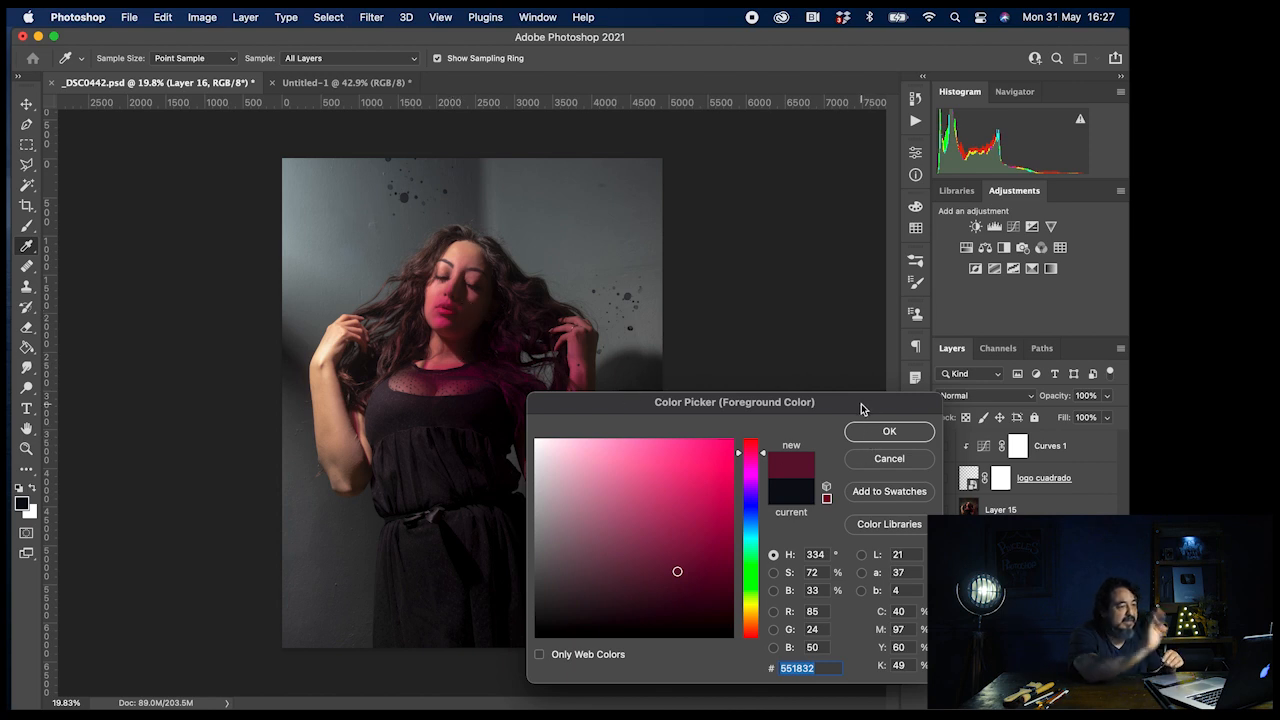
left_click(887, 432)
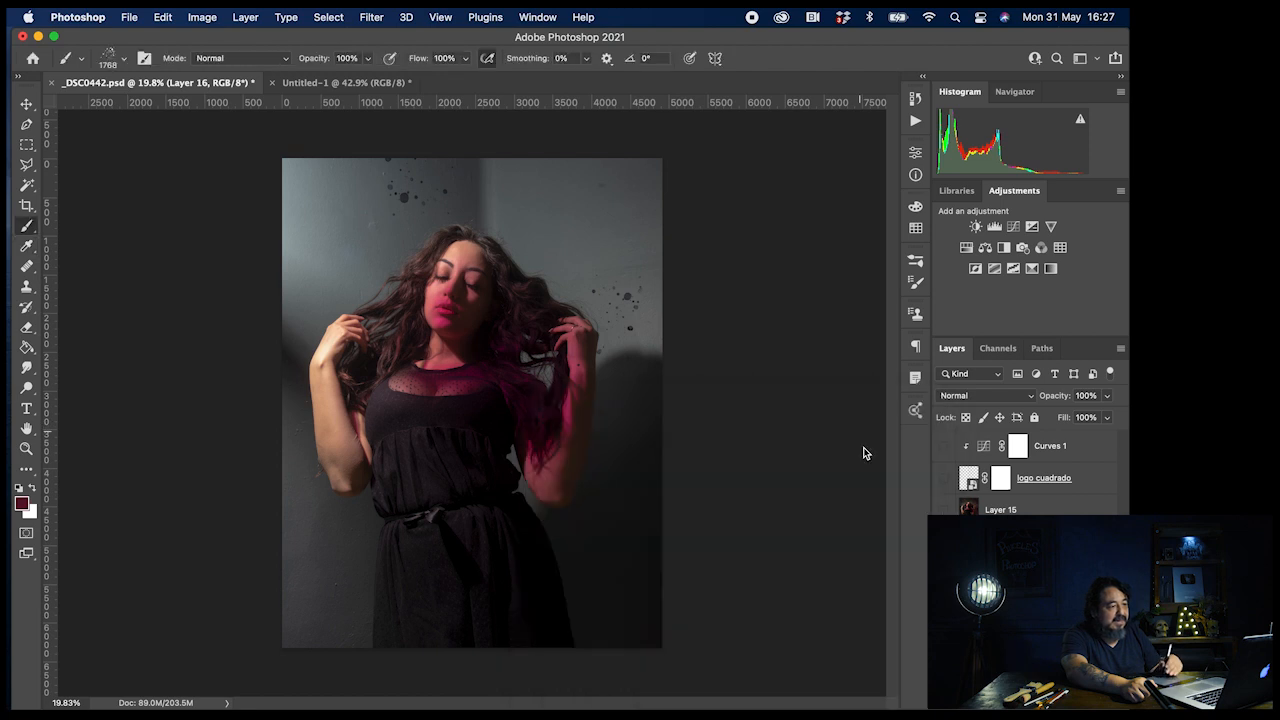
left_click(318, 580)
left_click(626, 531)
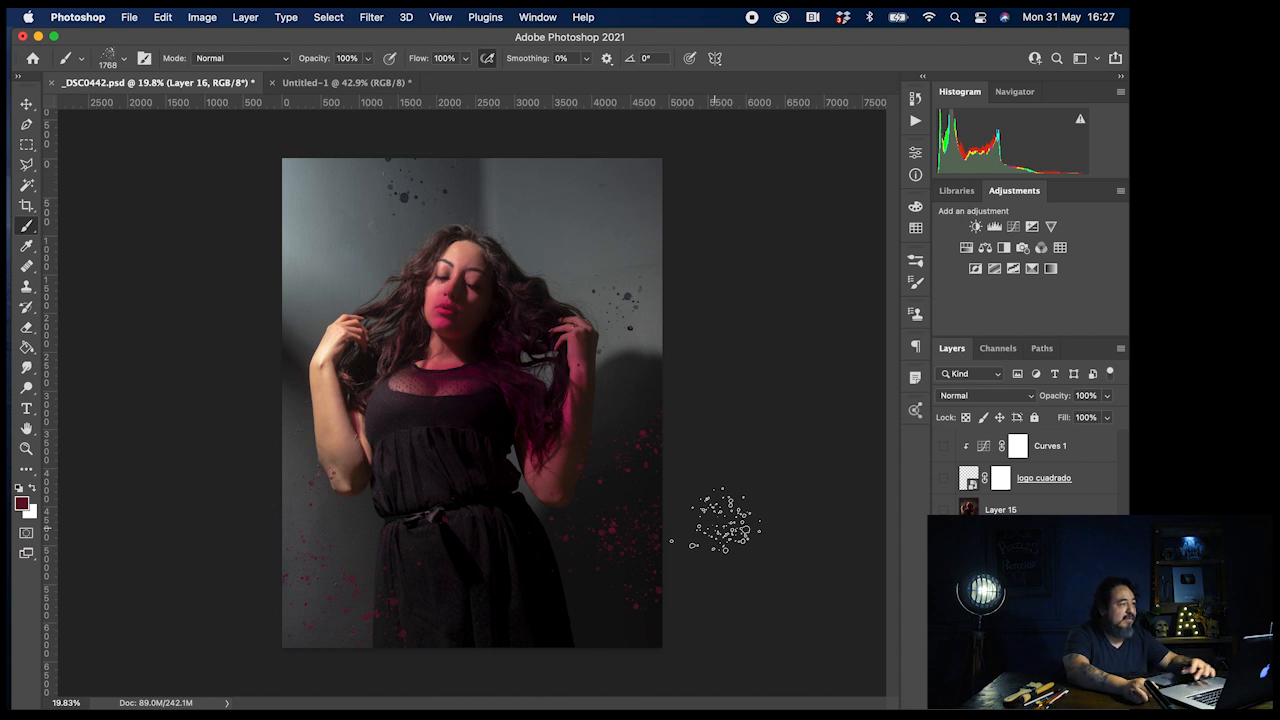
Step: Choose brush 1 from the Free Smoke Photoshop Brushes 1 group
left_click(123, 60)
scroll(260, 326, "up", 2)
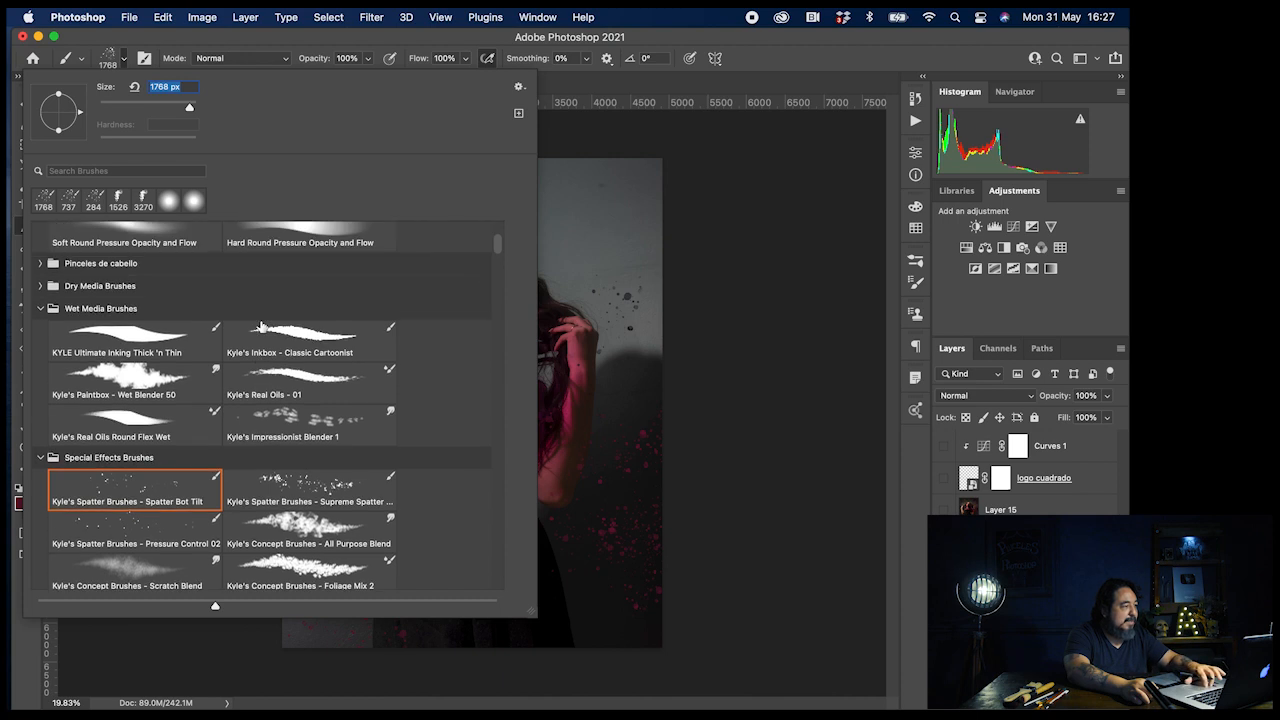
scroll(258, 310, "up", 8)
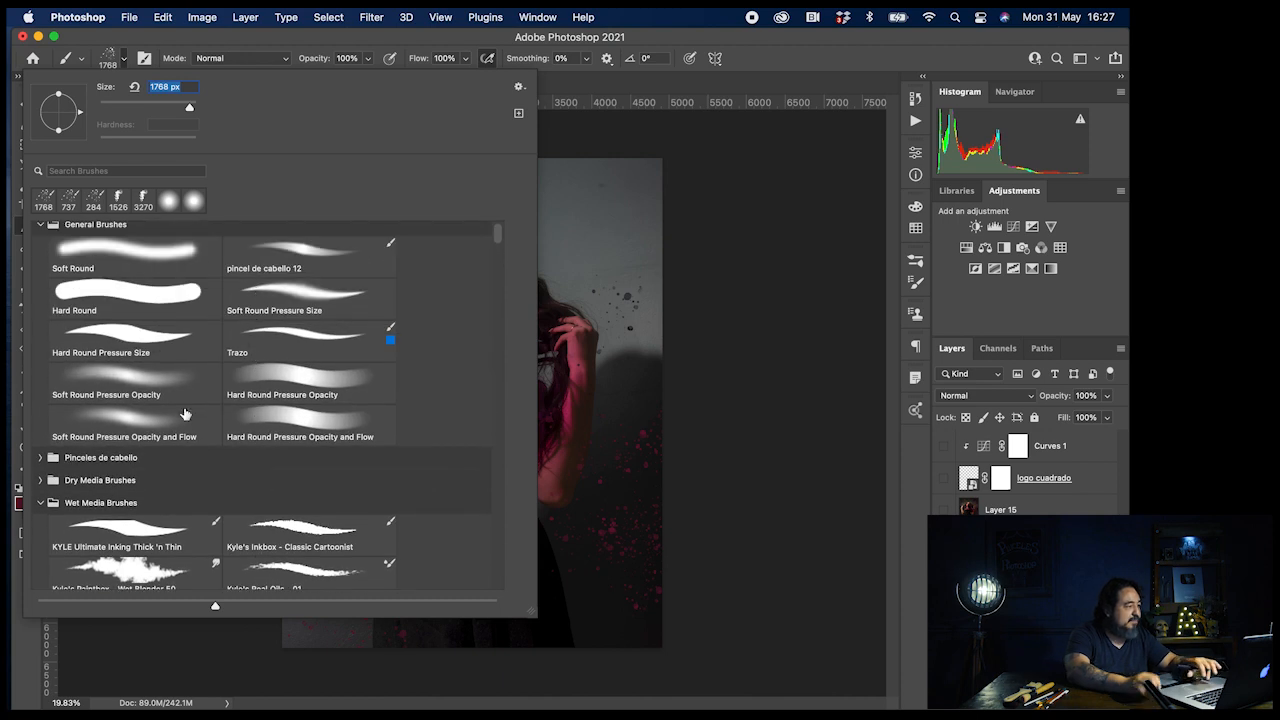
scroll(96, 532, "down", 15)
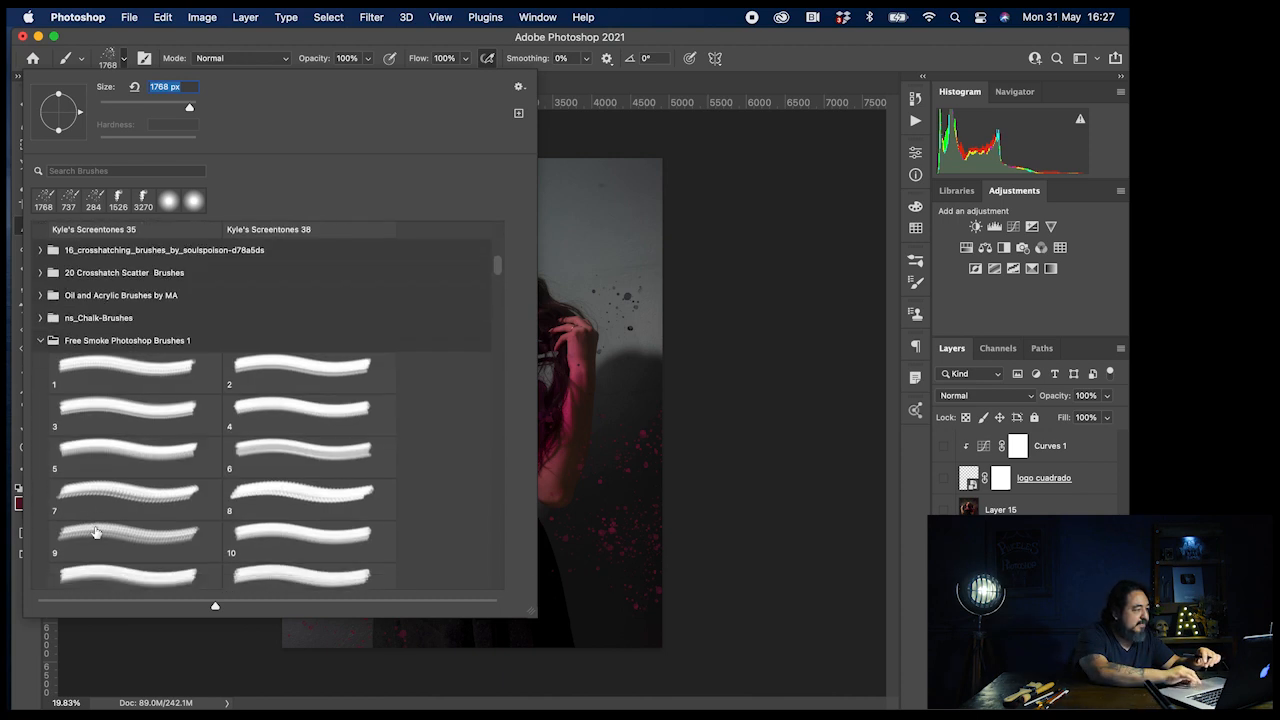
scroll(96, 532, "up", 5)
scroll(82, 373, "up", 1)
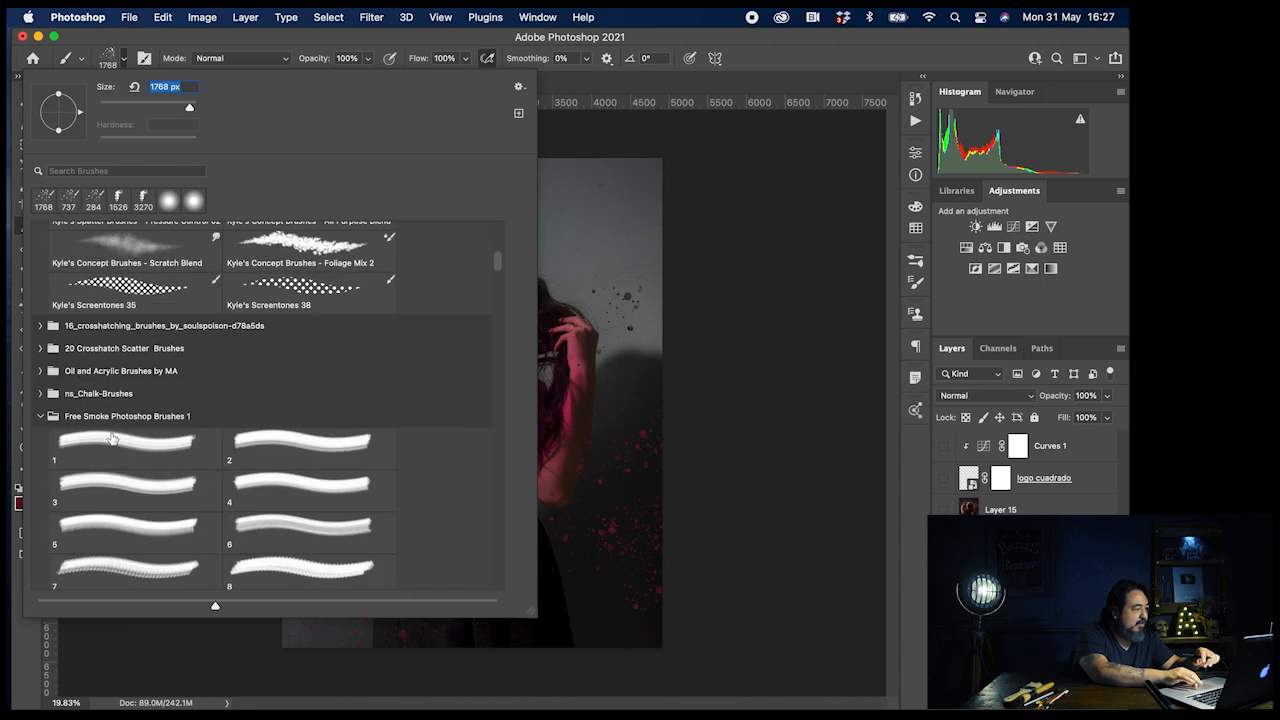
left_click(113, 442)
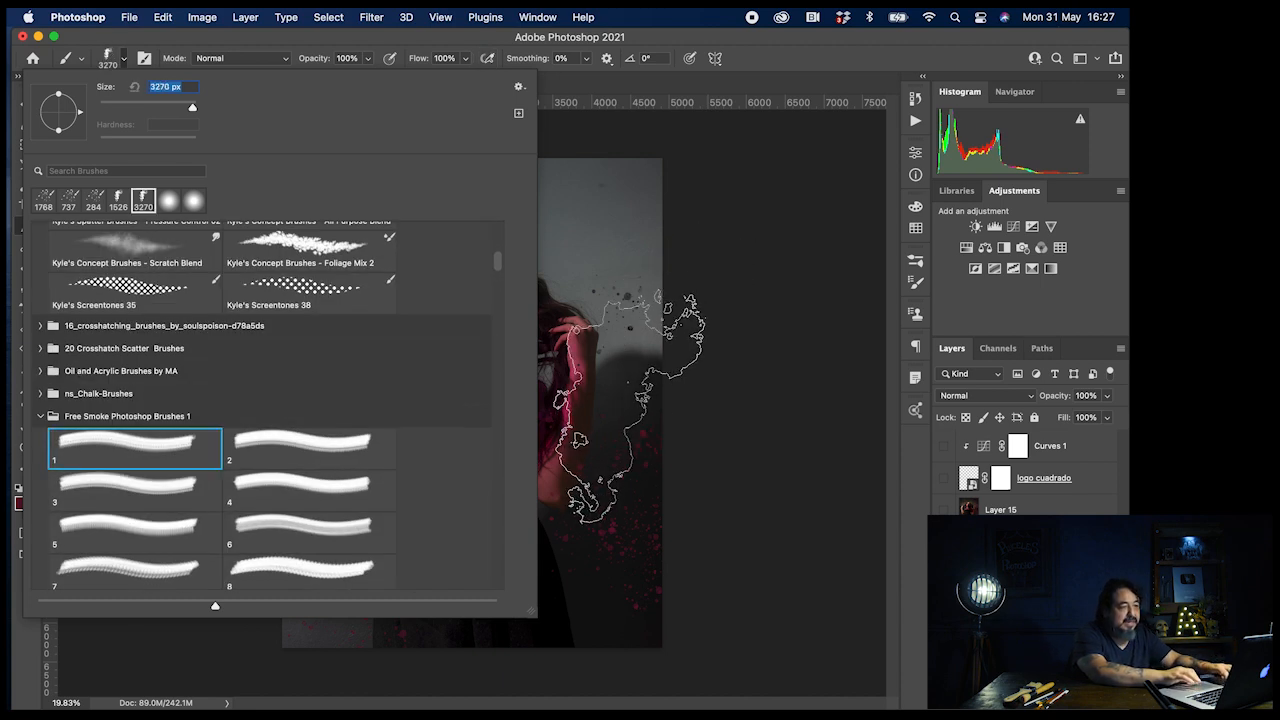
Step: Stamp crimson smoke at 3270 px beside the crimson-lit arm, and dark grey smoke around the opposite elbow
scroll(633, 403, "up", 8)
scroll(633, 403, "down", 5)
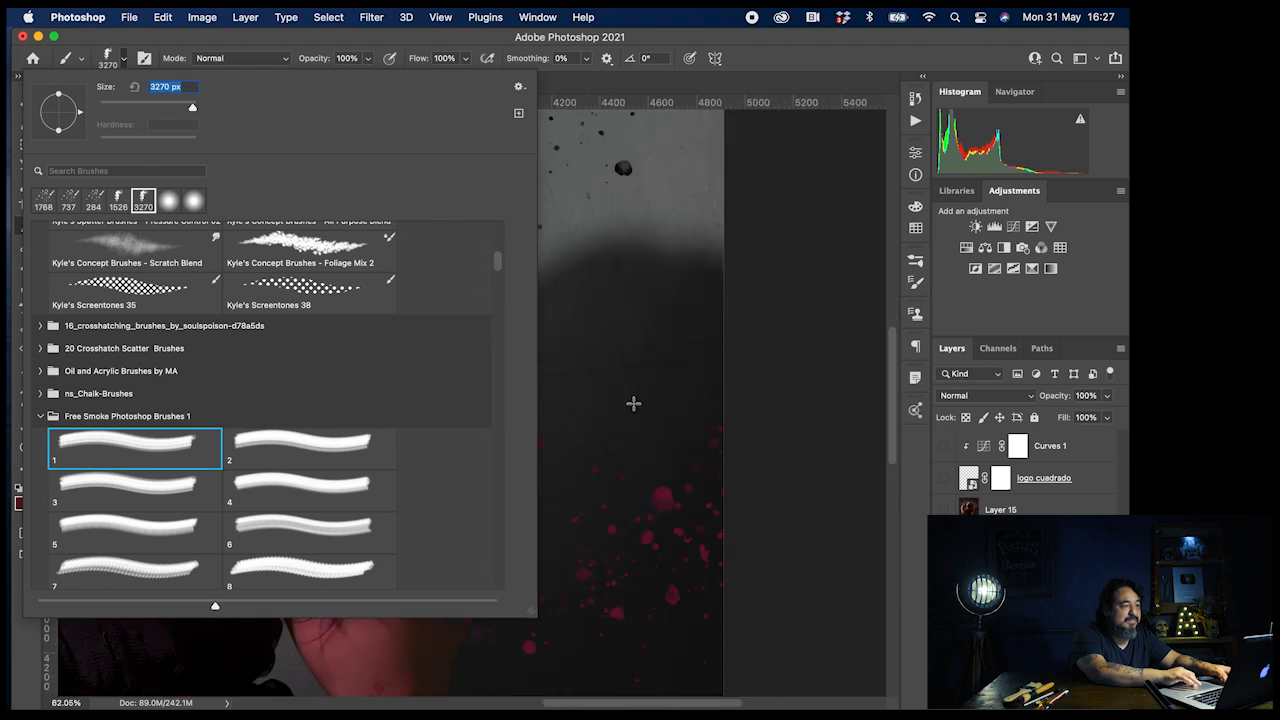
key("Return")
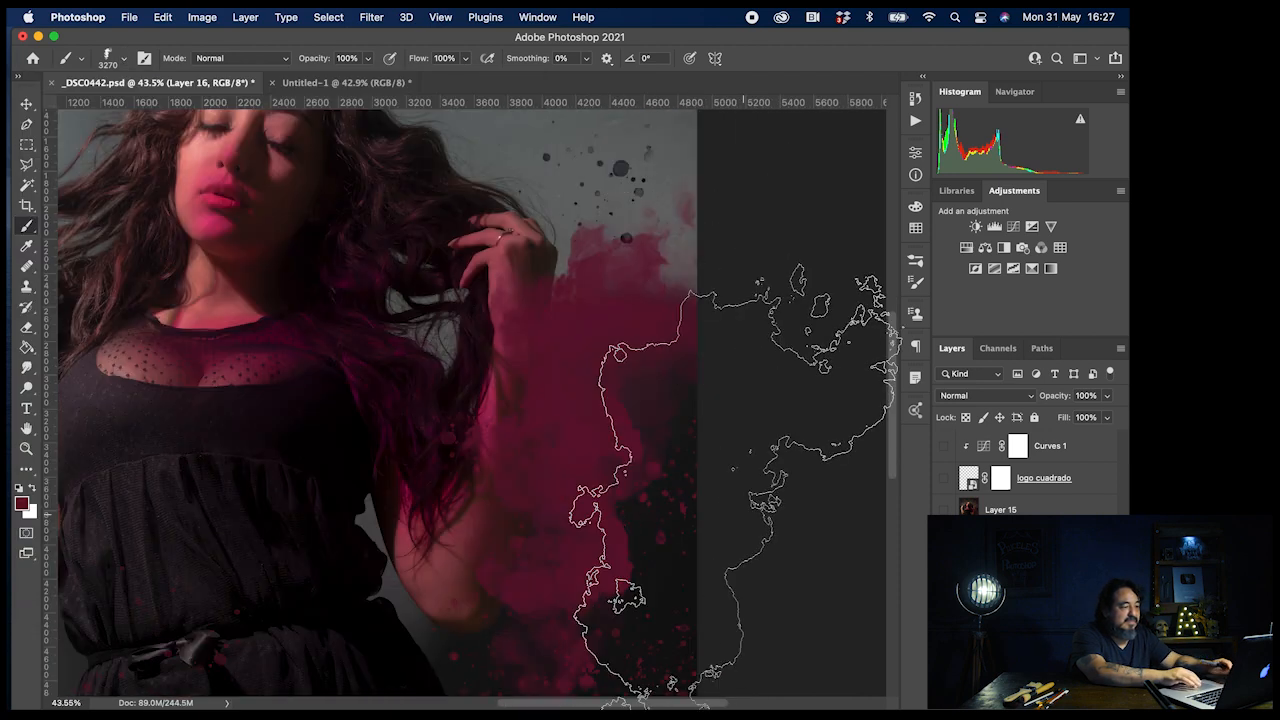
scroll(600, 490, "down", 3)
scroll(617, 505, "left", 5)
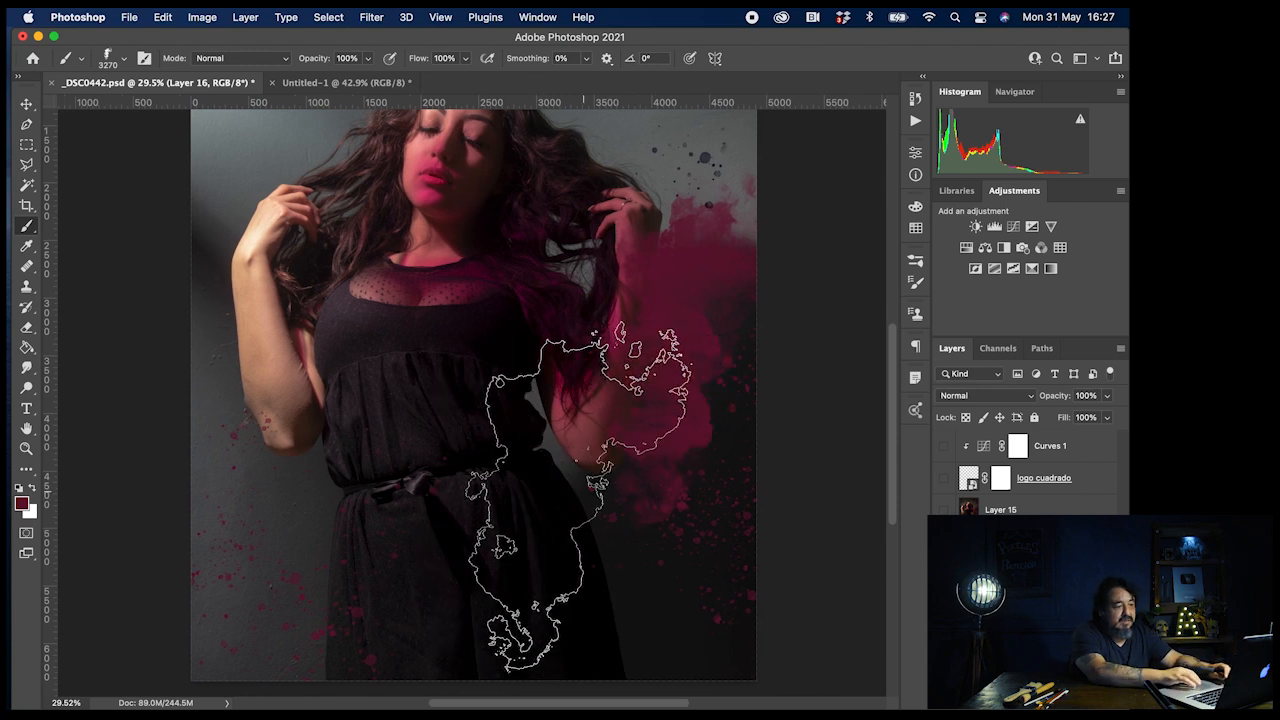
key("d")
mouse_move(285, 515)
left_mouse_down()
mouse_move(442, 533)
mouse_move(261, 535)
mouse_move(293, 583)
mouse_move(360, 618)
left_mouse_up()
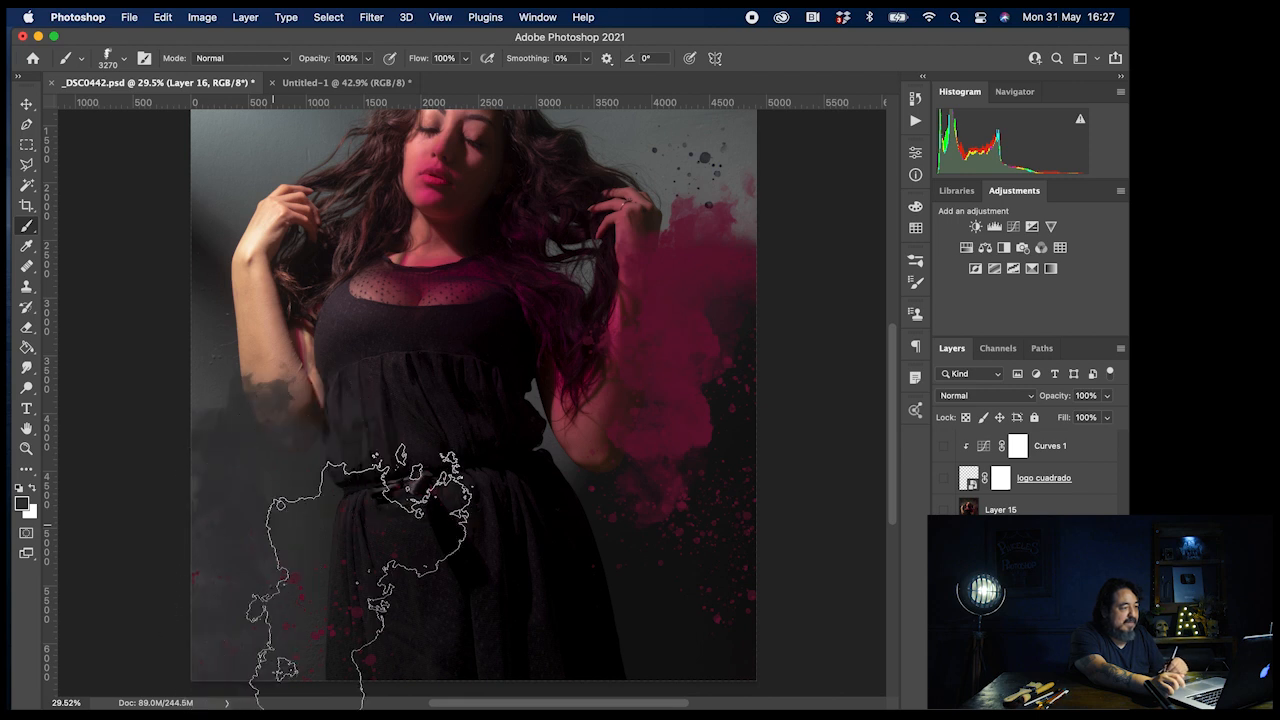
Step: Set the brush opacity to 67%, open the Brush Tip Shape settings and stamp grey smoke over the forearm
left_click(369, 60)
left_click(345, 79)
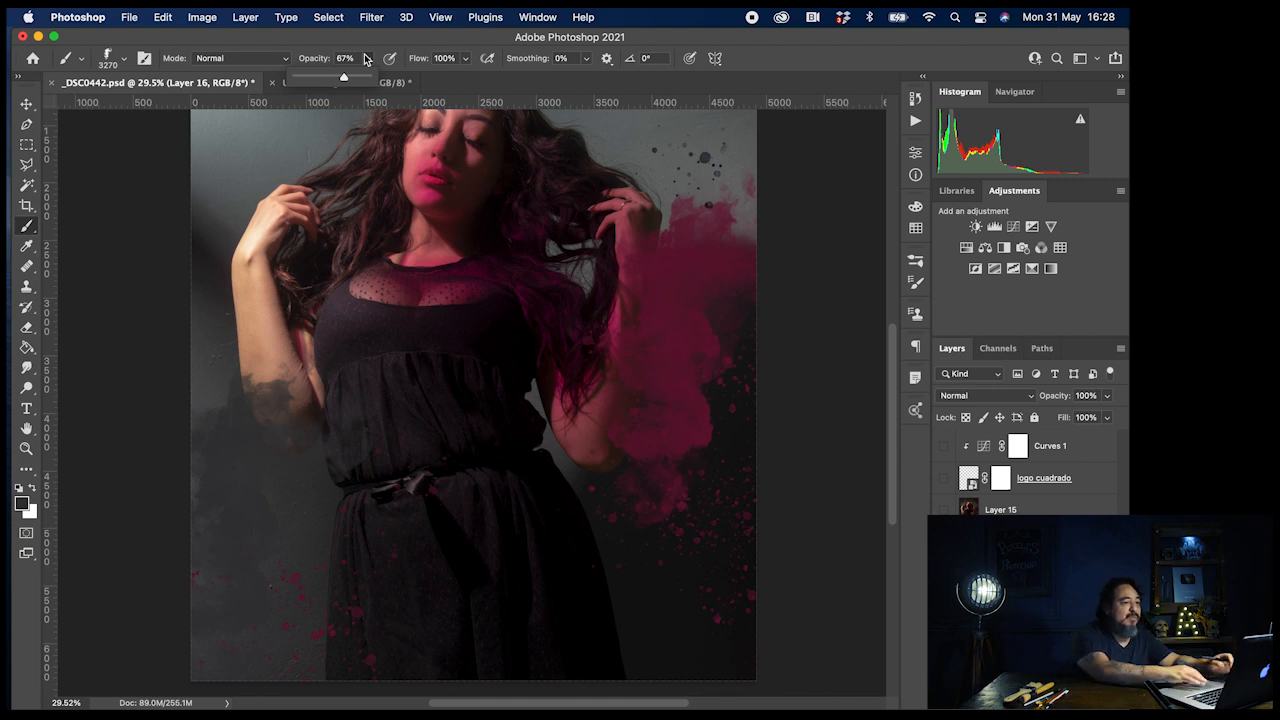
left_click(916, 283)
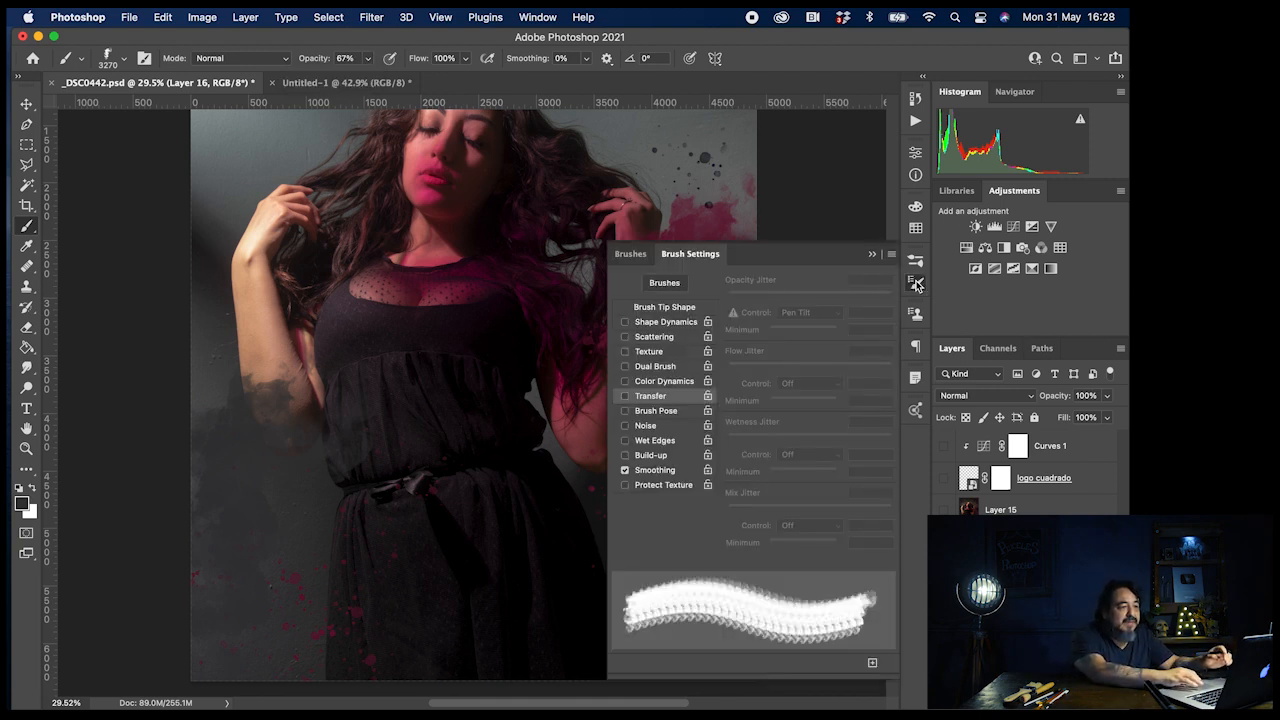
left_click(631, 254)
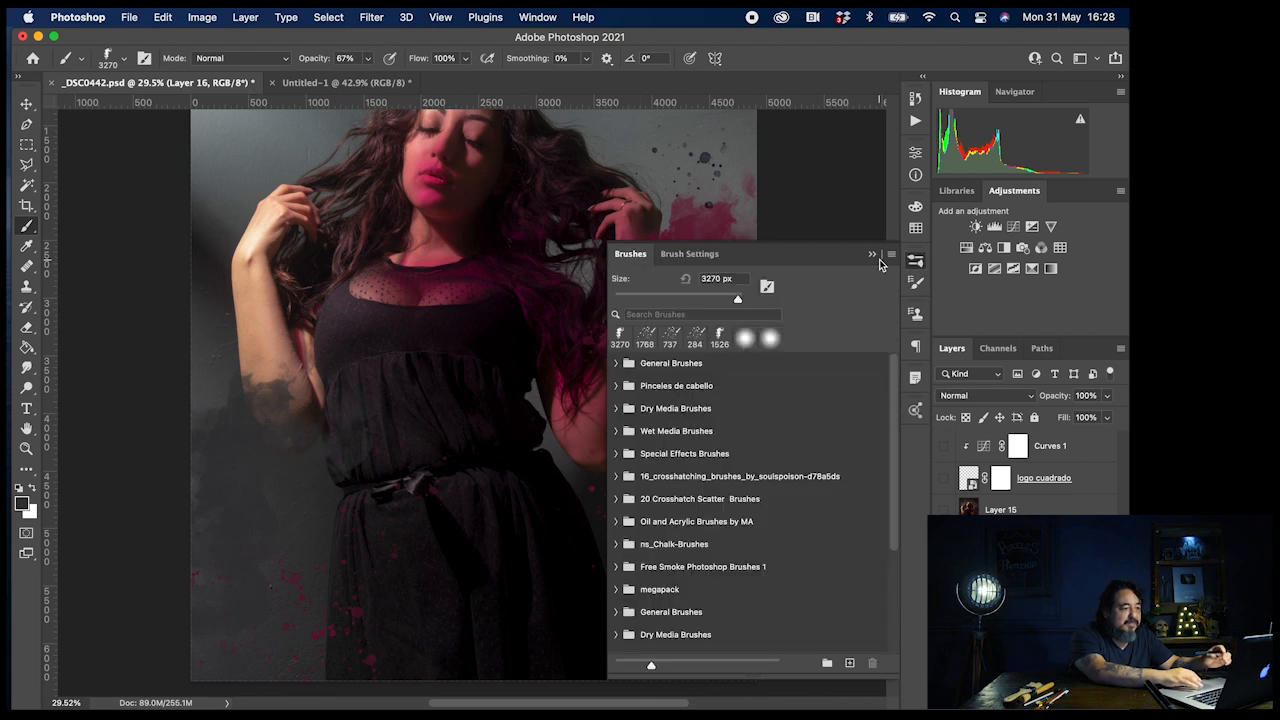
left_click(697, 256)
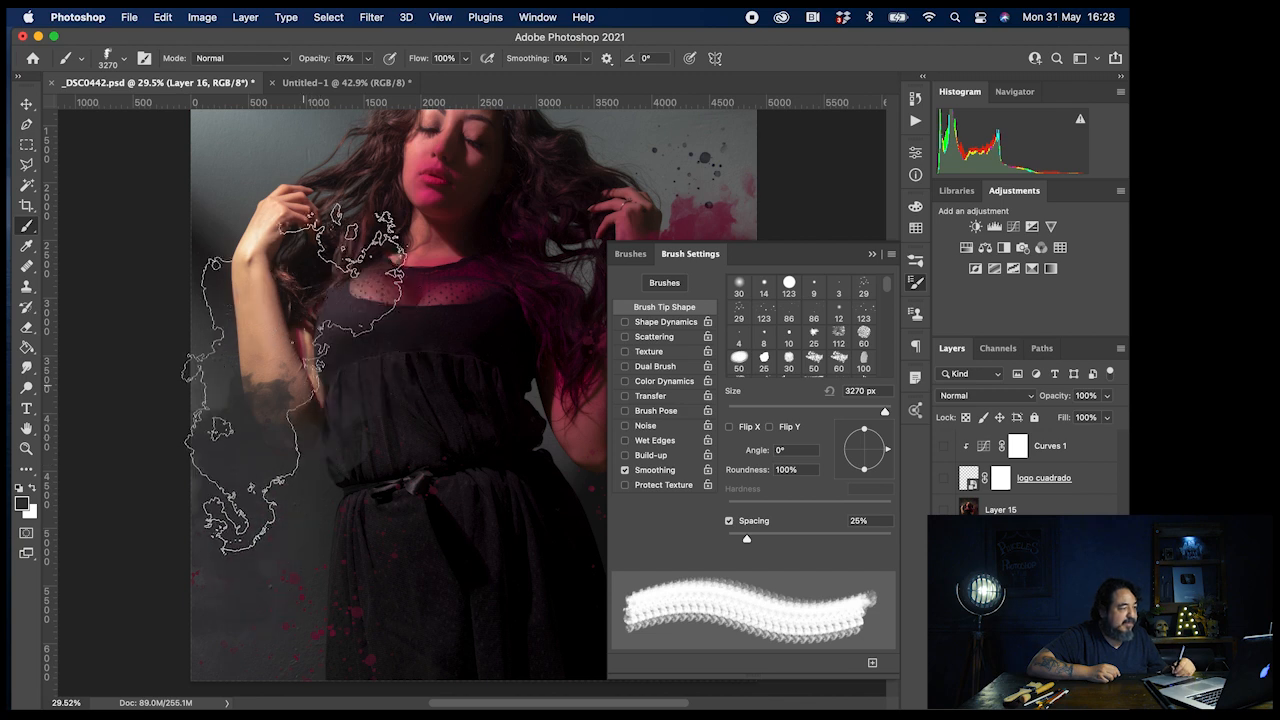
left_click(293, 379)
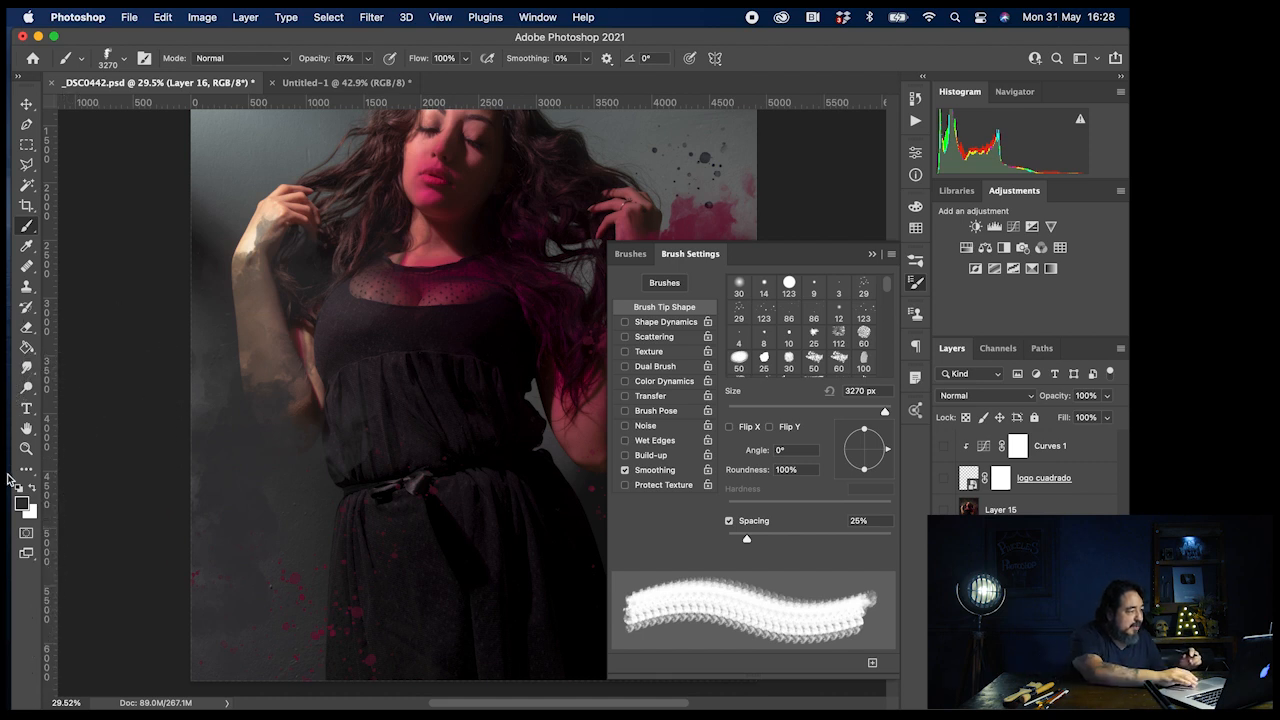
Step: Set the foreground colour to a saturated dark blue and stamp smoke over the arm, the dress and the background beside the hair
left_click(21, 502)
left_click(689, 514)
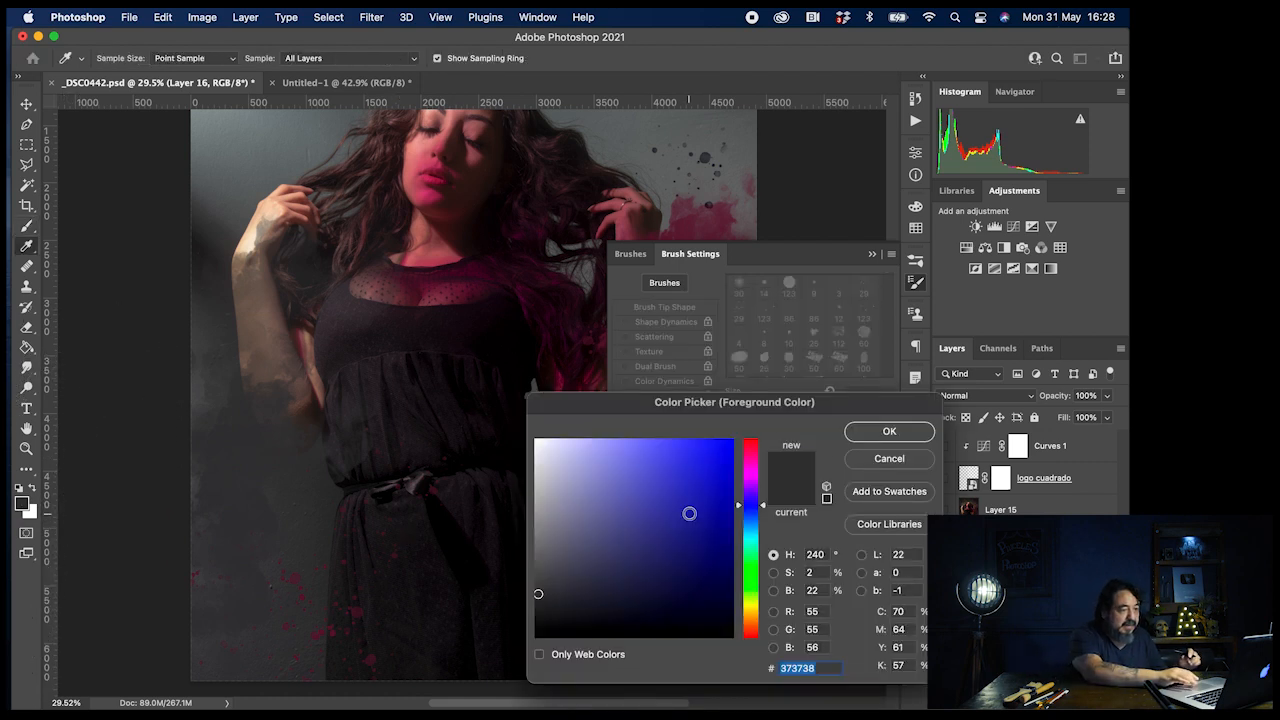
left_click(920, 432)
key("b")
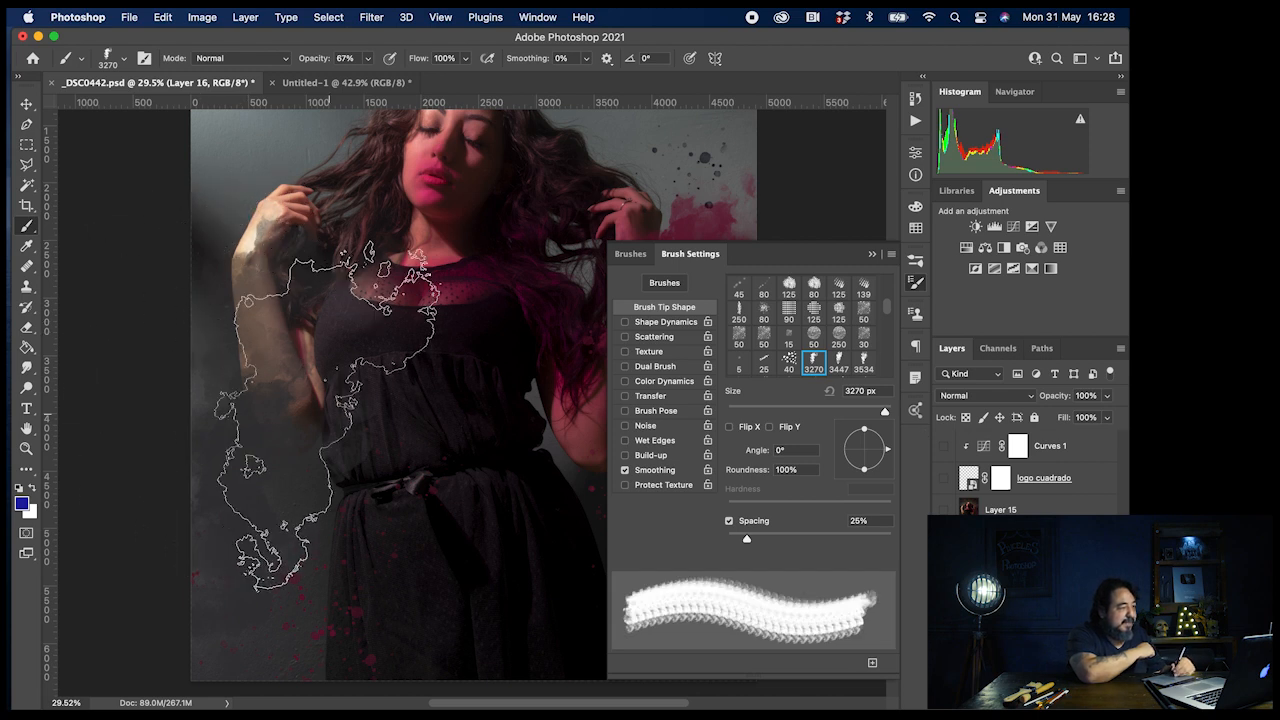
left_click(336, 415)
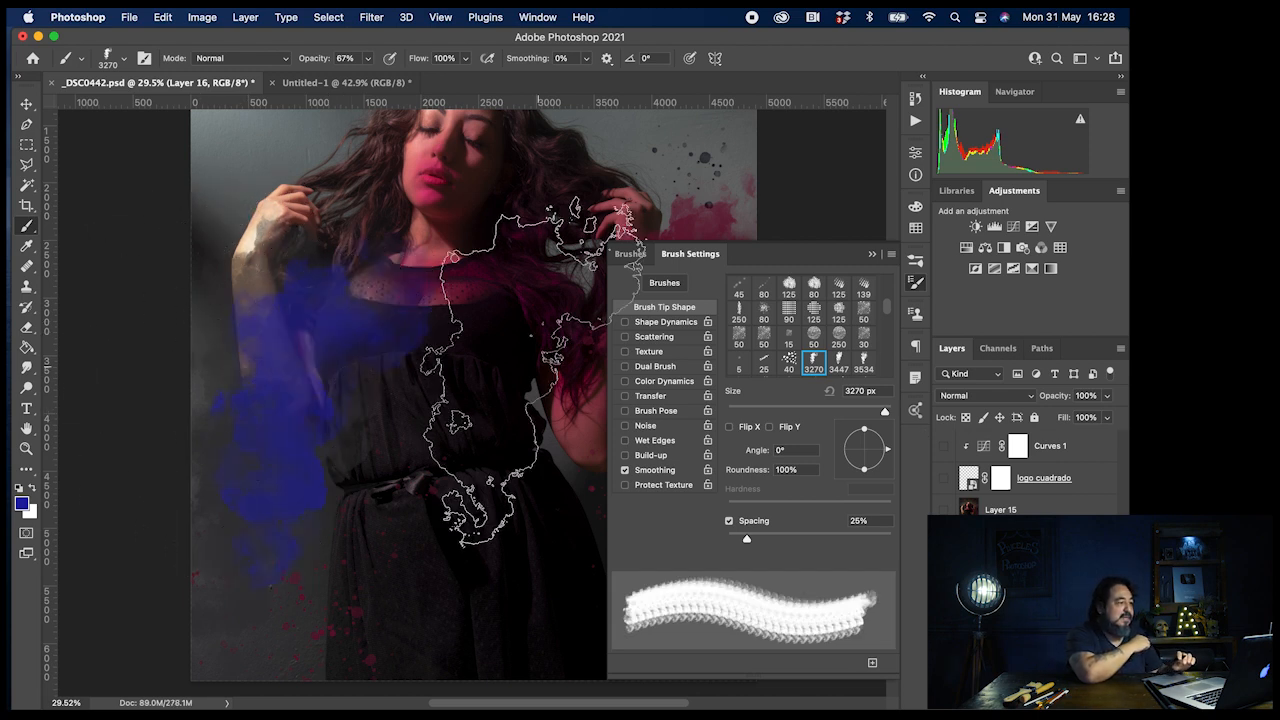
mouse_move(454, 480)
left_mouse_down()
mouse_move(396, 430)
mouse_move(346, 285)
mouse_move(308, 290)
mouse_move(331, 425)
mouse_move(501, 415)
mouse_move(505, 493)
left_mouse_up()
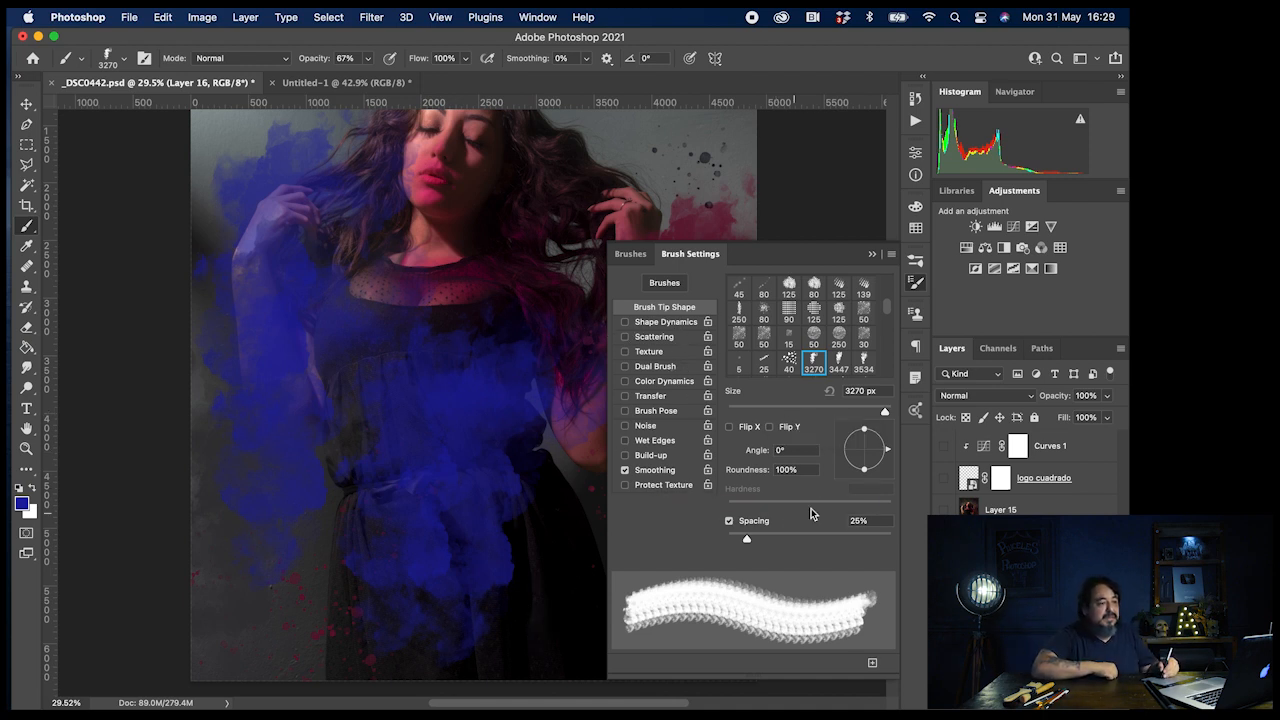
Step: Set the smoke brush tip's angle to 77° and its roundness to 55%
mouse_move(887, 450)
left_mouse_down()
mouse_move(868, 414)
mouse_move(874, 452)
left_mouse_up()
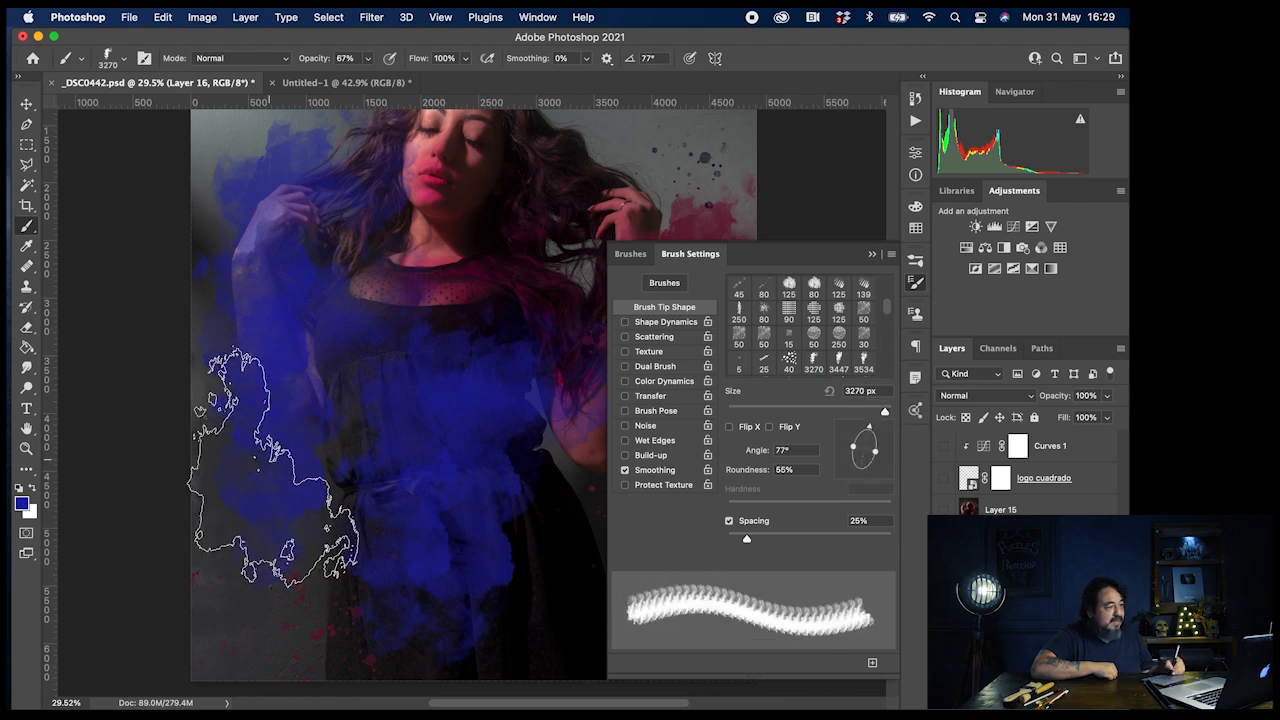
Step: Stamp dark blue smoke over the lower background and skirt, and set the brush size to 2000 px and its opacity to 25%
mouse_move(280, 550)
left_mouse_down()
mouse_move(335, 559)
mouse_move(430, 503)
left_mouse_up()
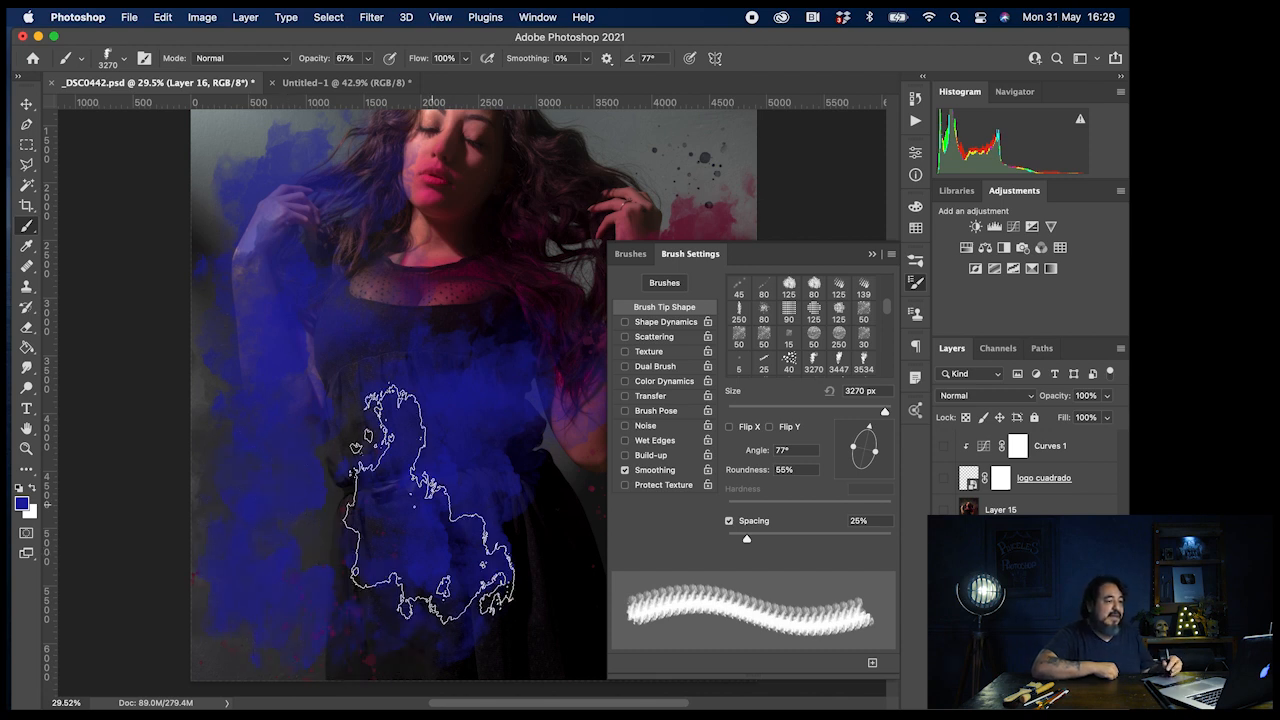
left_click_drag(884, 408, 880, 410)
left_click(369, 58)
left_click_drag(350, 77, 336, 77)
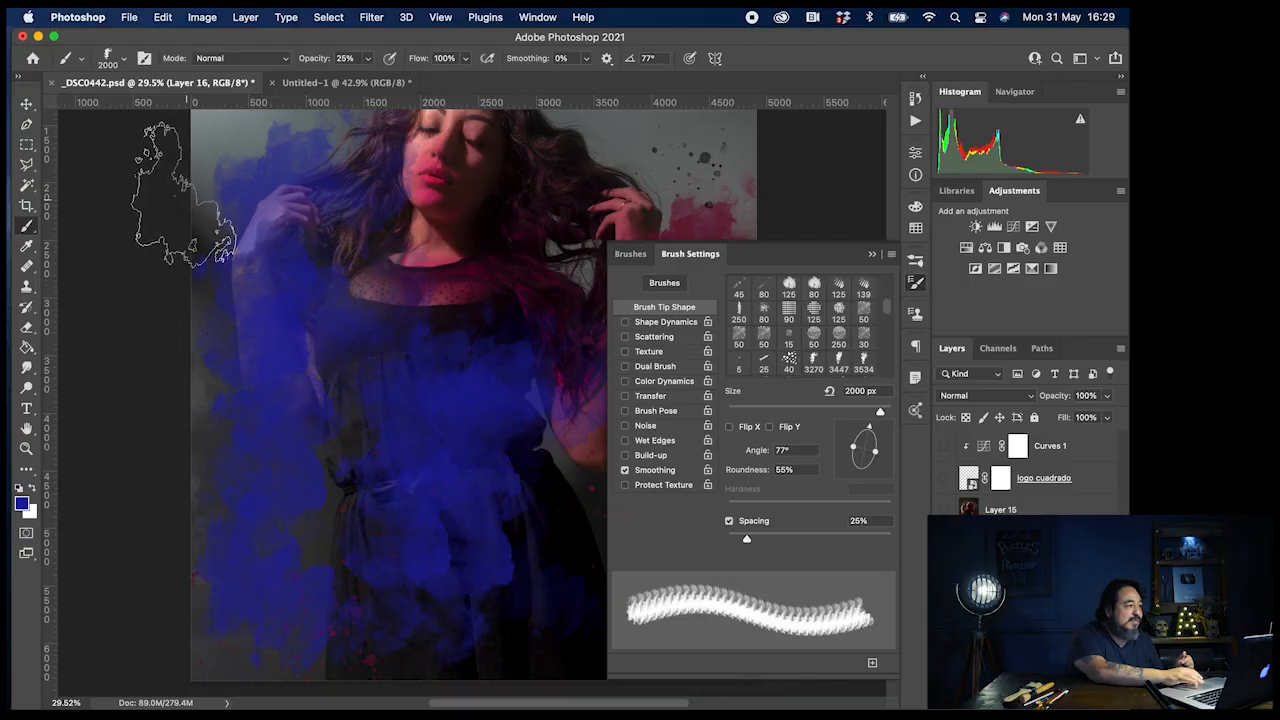
Step: Close the brush settings, delete the painted smoke layer and show Layer 15
left_click(26, 103)
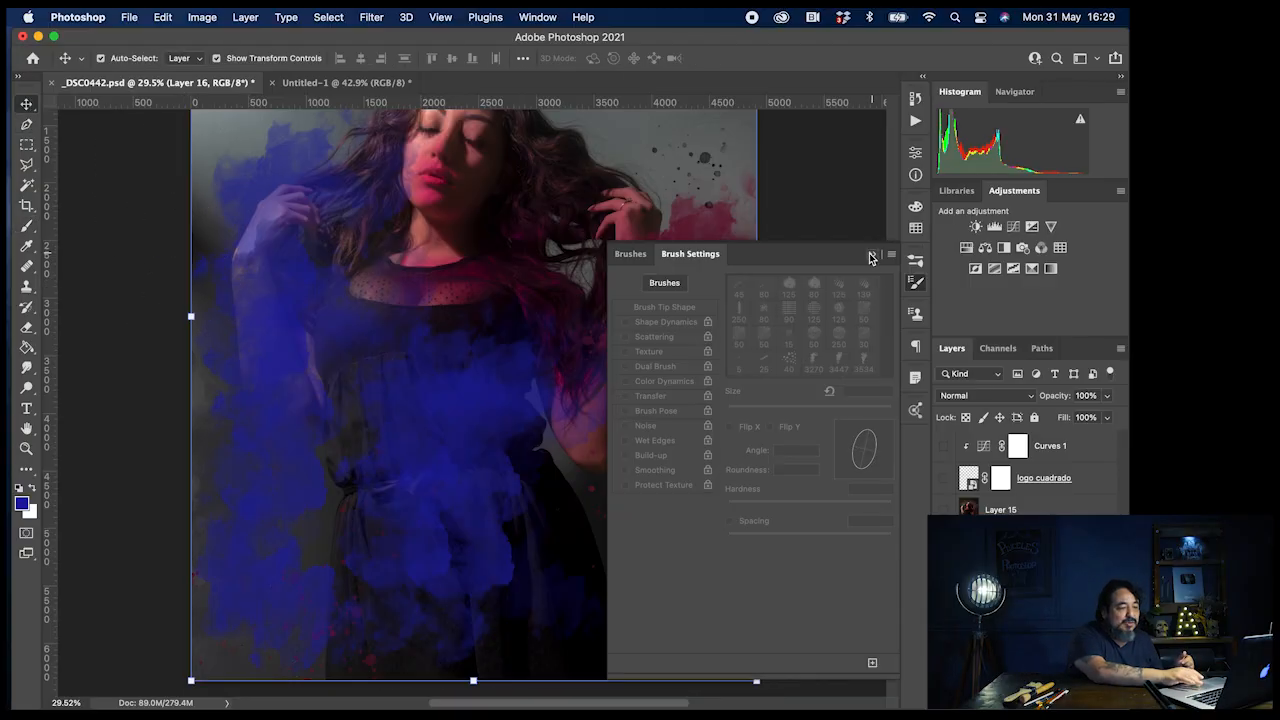
left_click(872, 253)
key("Delete")
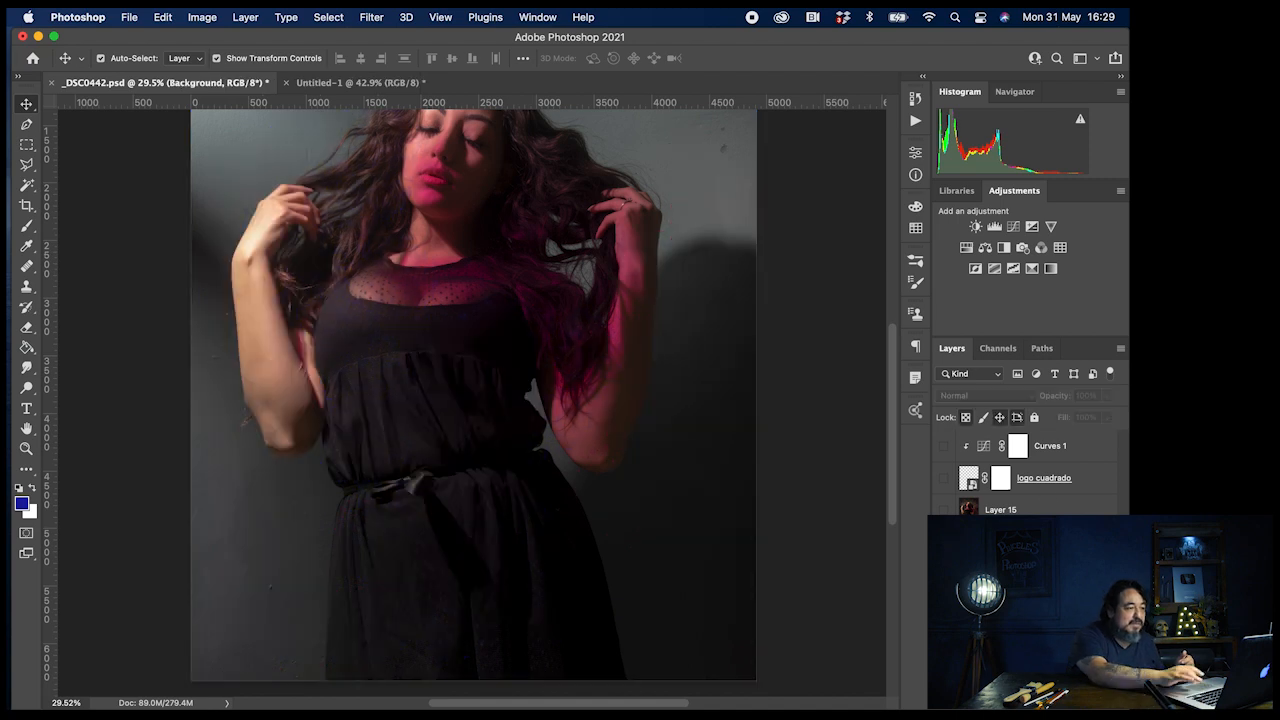
left_click(943, 511)
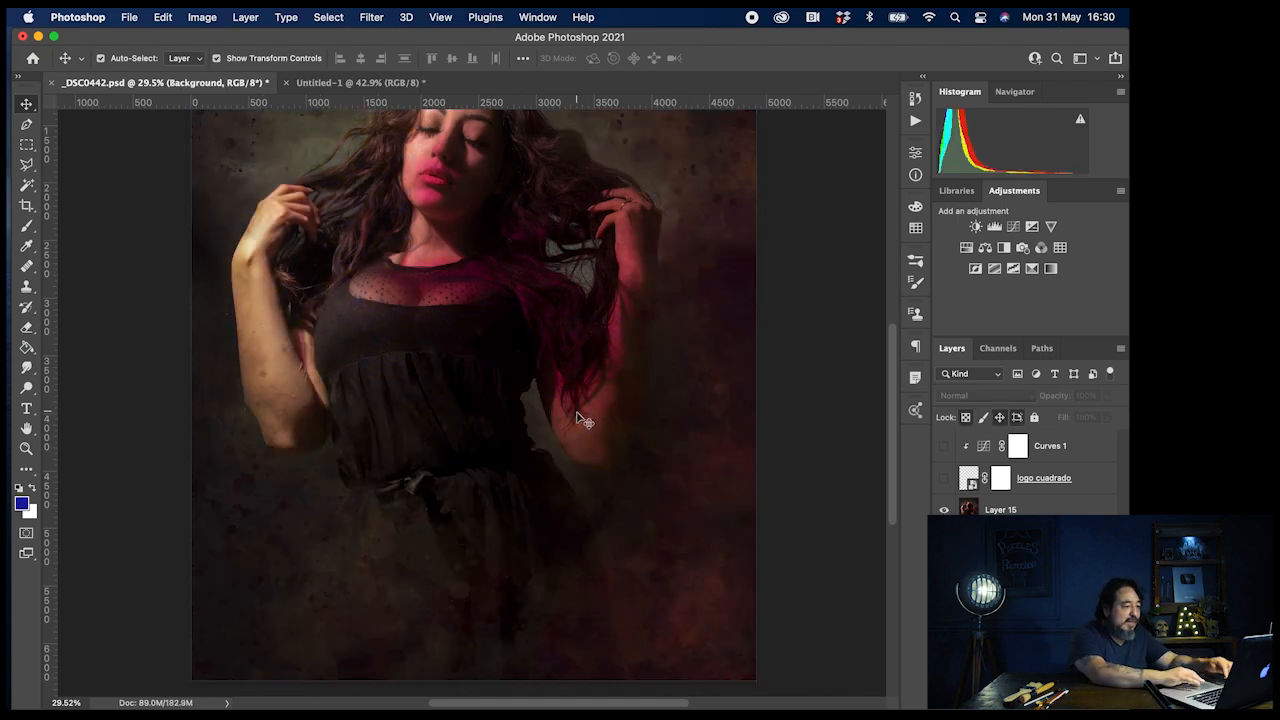
Step: Examine the textured portrait on Layer 15 from the head and background down to the dress
scroll(577, 415, "up", 3)
scroll(577, 420, "up", 3)
scroll(577, 420, "left", 2)
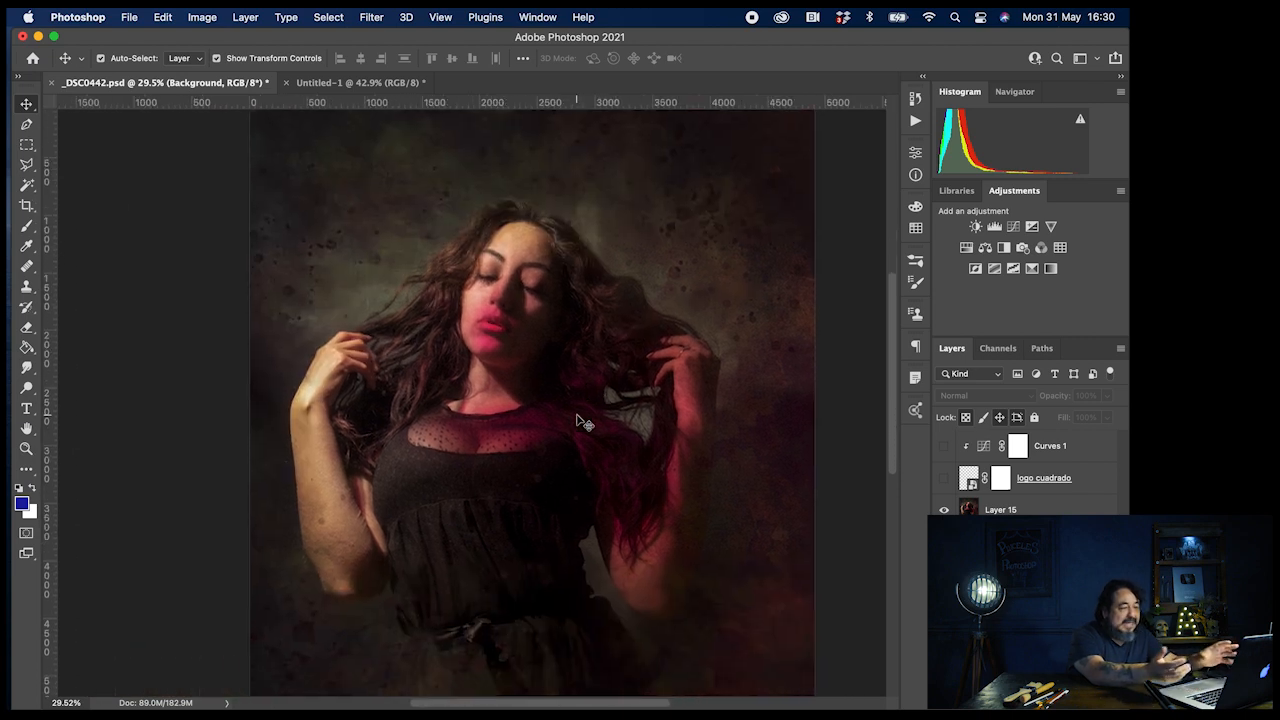
scroll(577, 421, "down", 5)
scroll(577, 421, "right", 1)
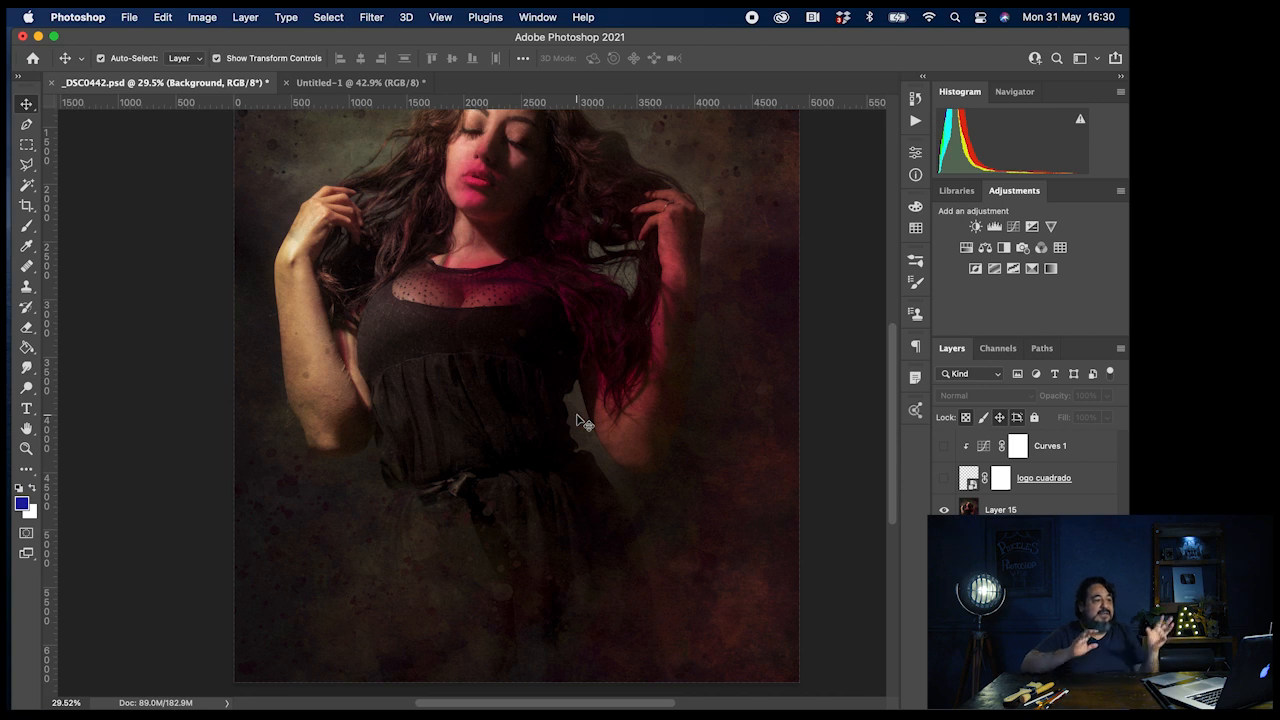
scroll(580, 420, "up", 5)
scroll(580, 420, "right", 3)
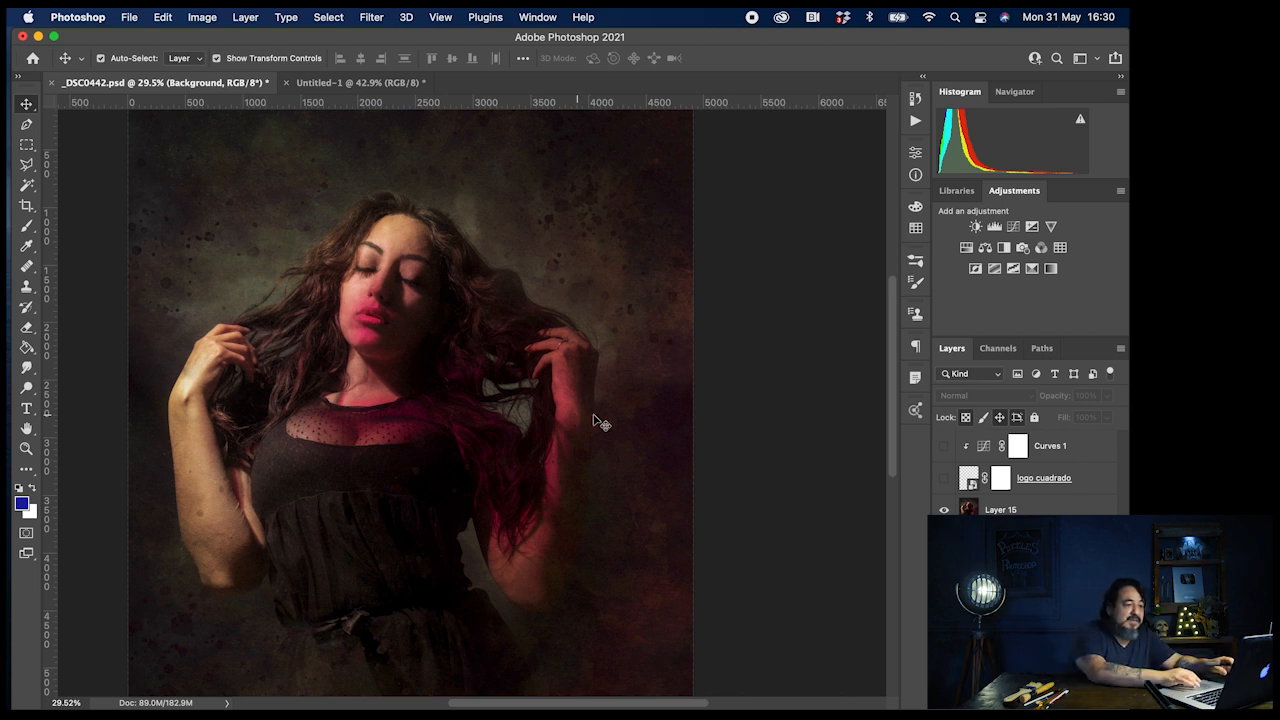
Step: Create a new empty layer above the Curves 1 adjustment layer
left_click(1097, 480)
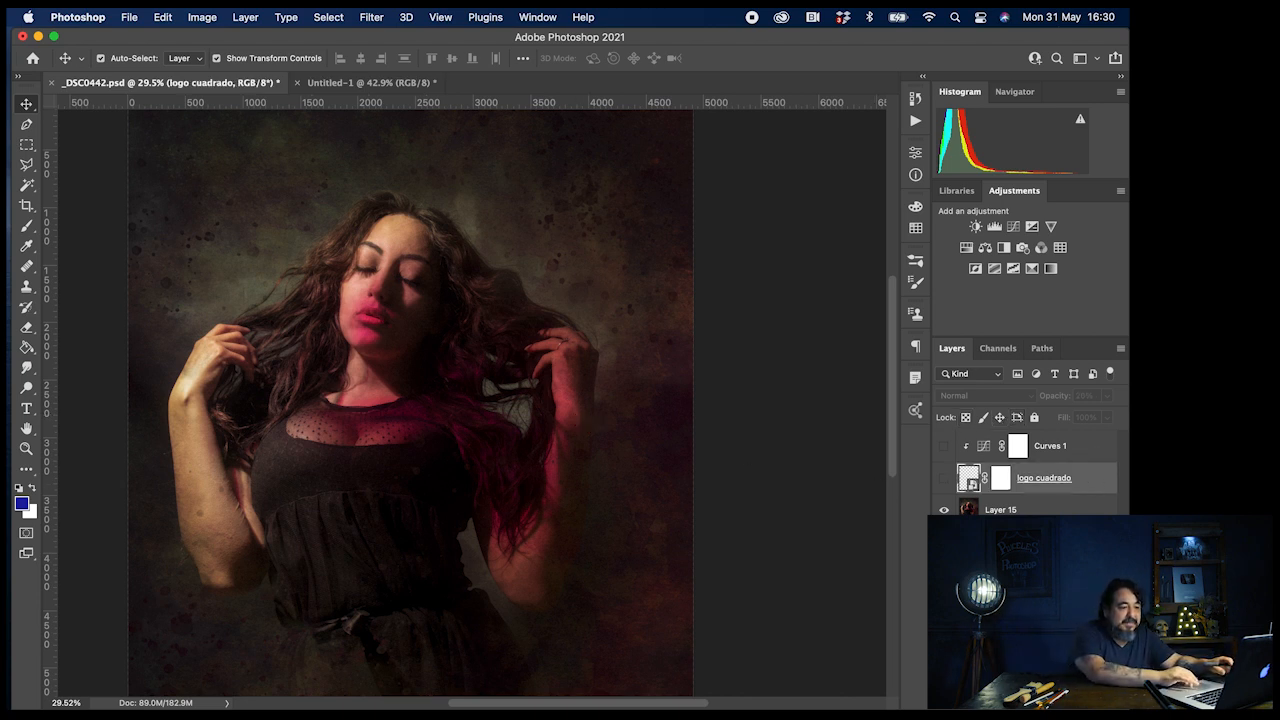
left_click(1068, 455)
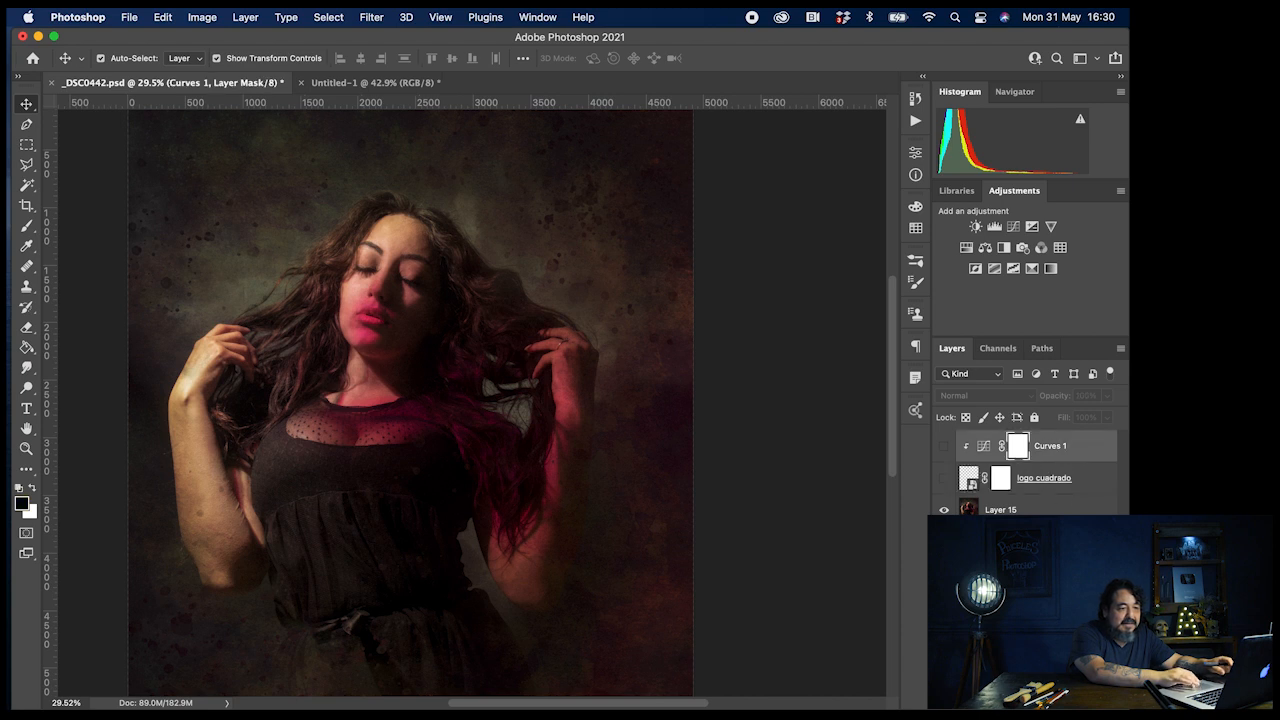
key("super+shift+alt+n")
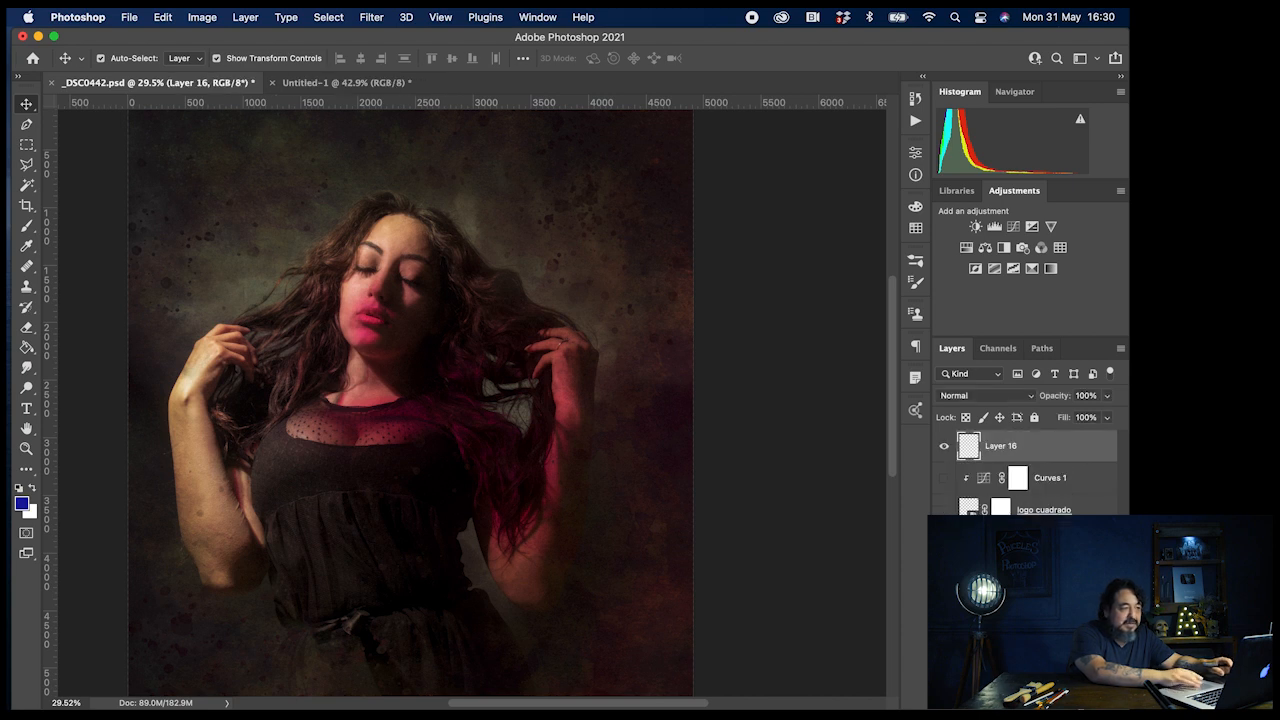
Step: Activate the Brush tool with the Soft Round preset from General Brushes
left_click(27, 232)
left_click(121, 60)
scroll(138, 235, "up", 10)
left_click(108, 272)
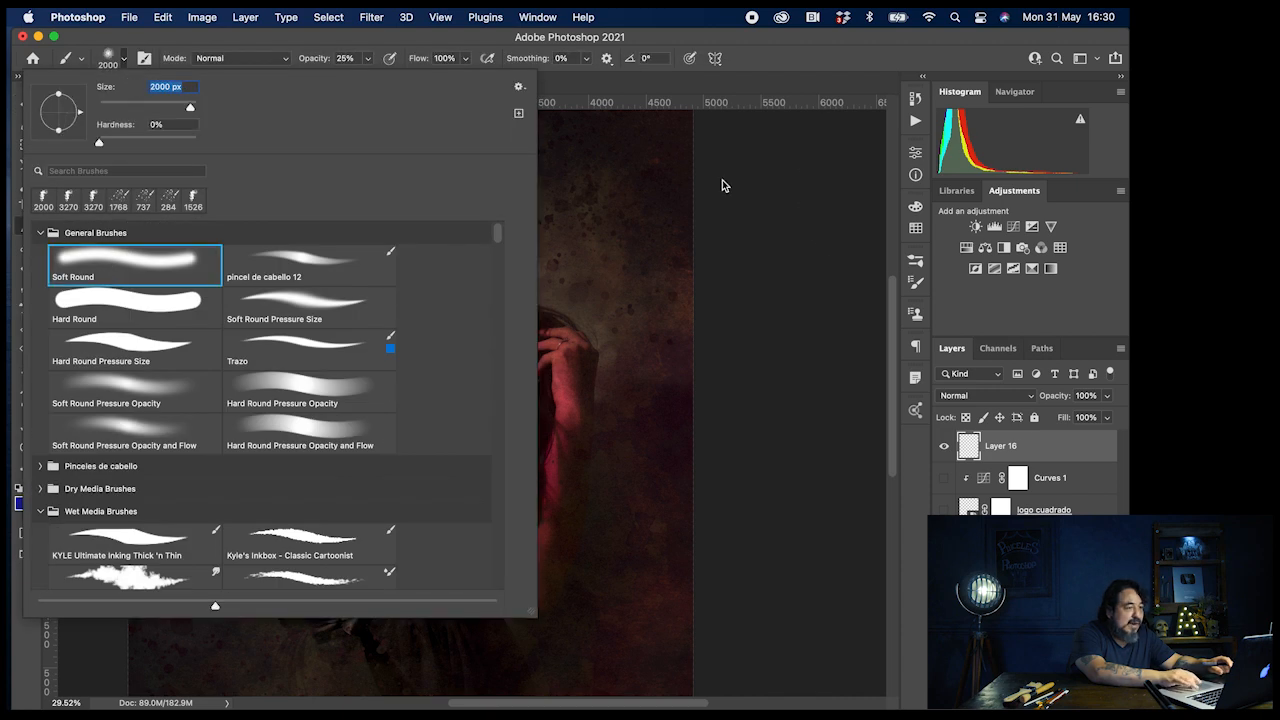
left_click(828, 251)
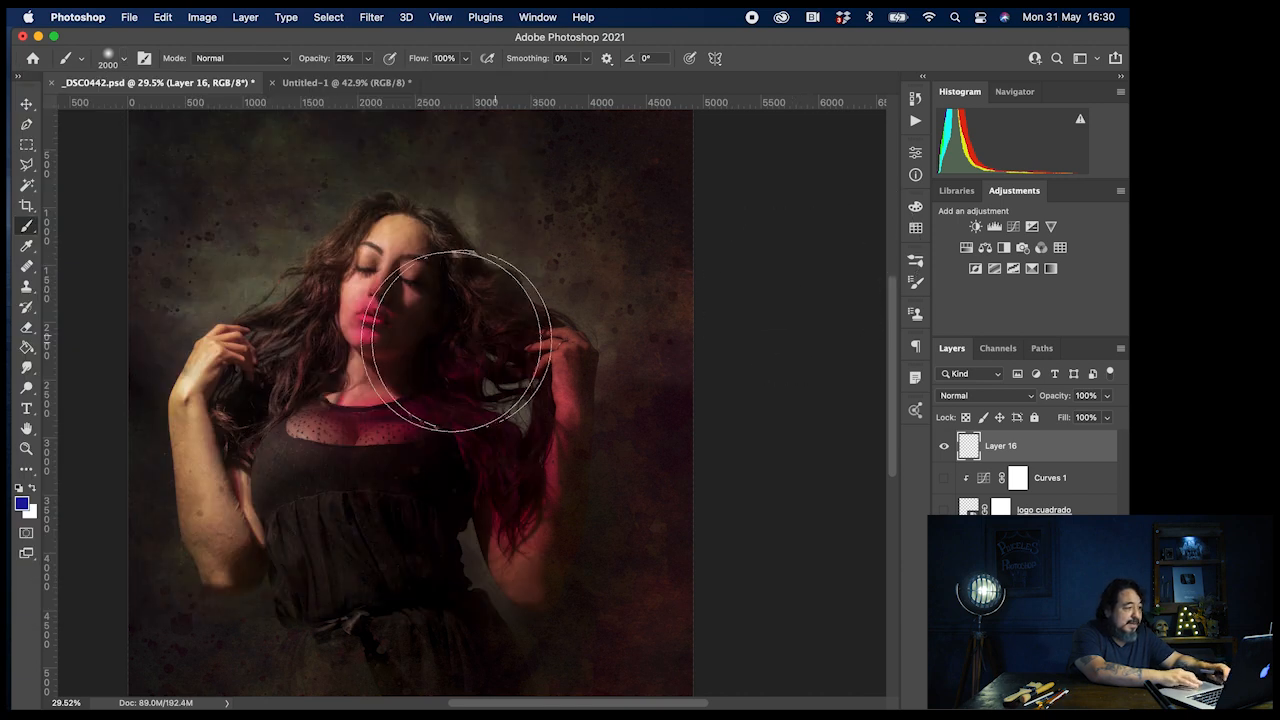
Step: Reduce the soft brush to about 1019 px and set Layer 16's blending mode to Overlay
scroll(452, 341, "up", 5)
left_click_drag(452, 341, 360, 330)
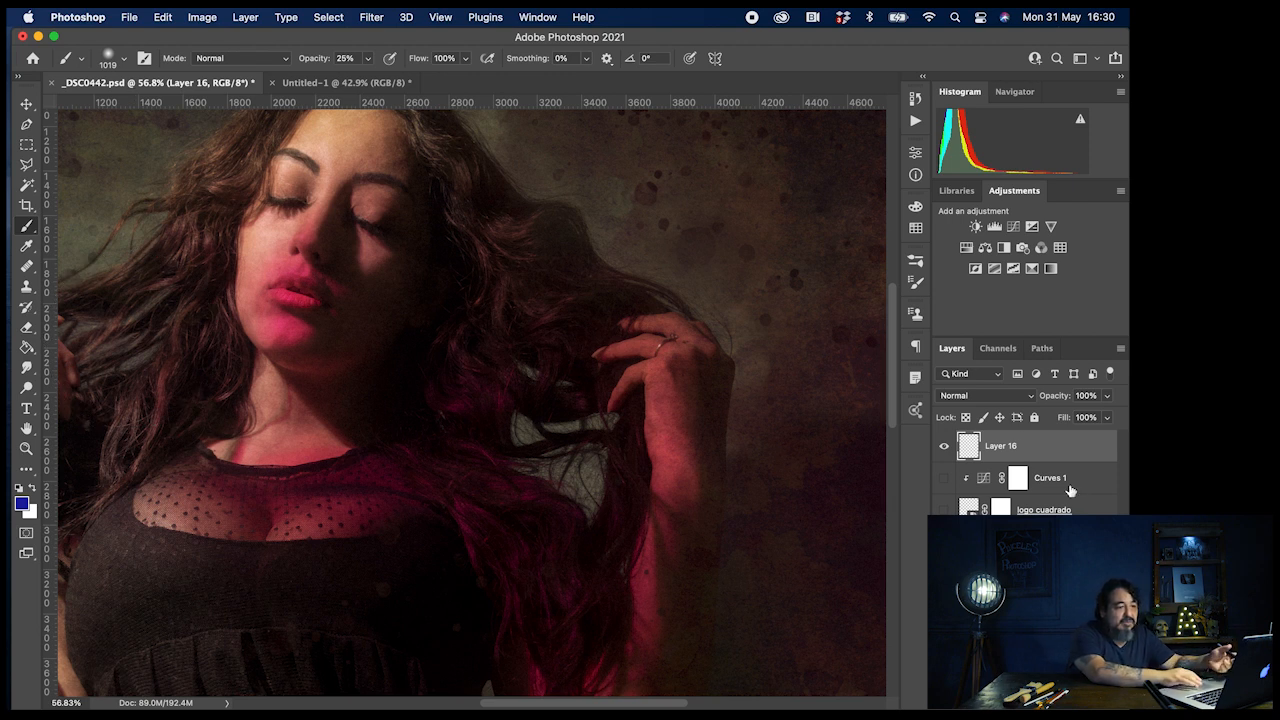
left_click(1007, 397)
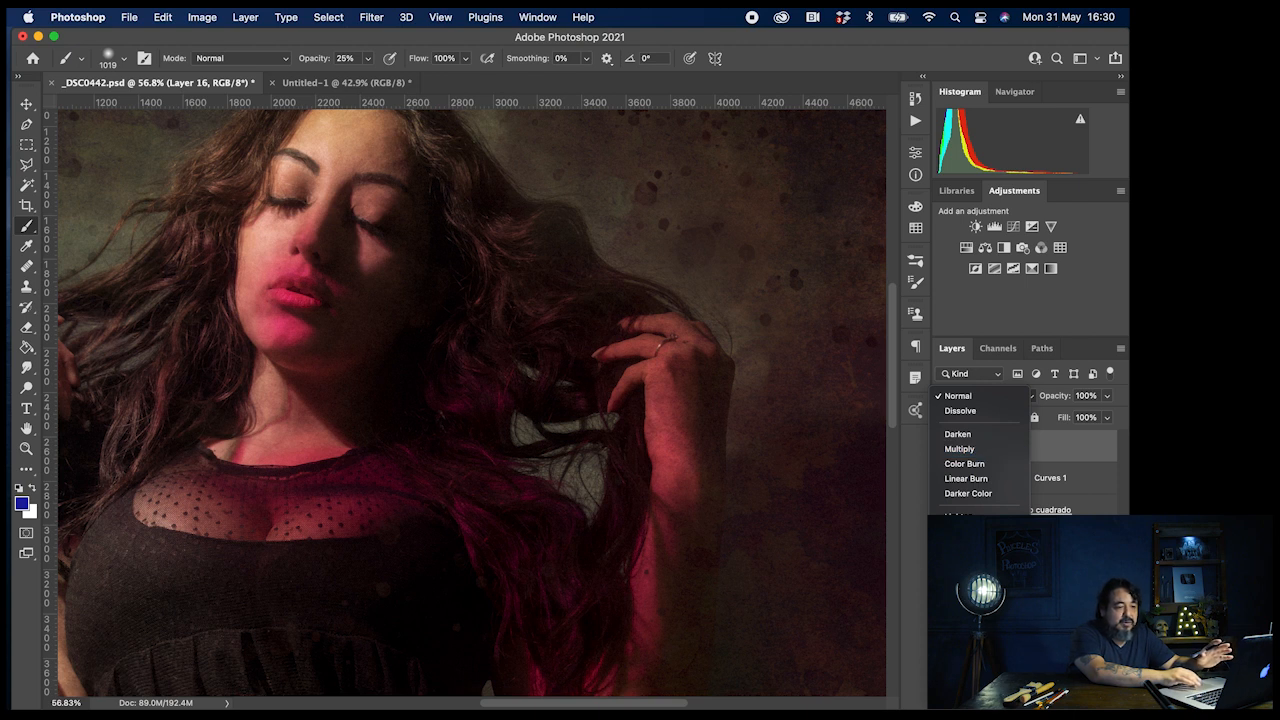
left_click(960, 599)
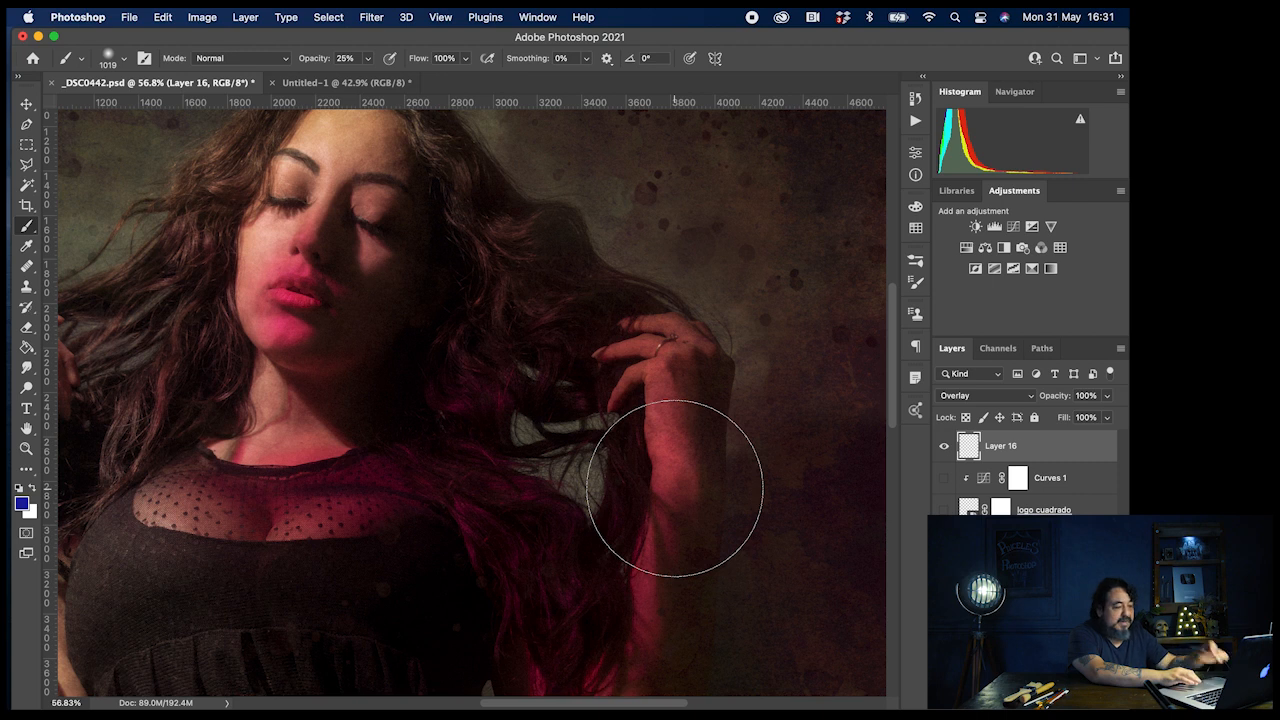
Step: Make white the foreground colour, reduce the brush to about 534 px and paint light over the forehead
key("x")
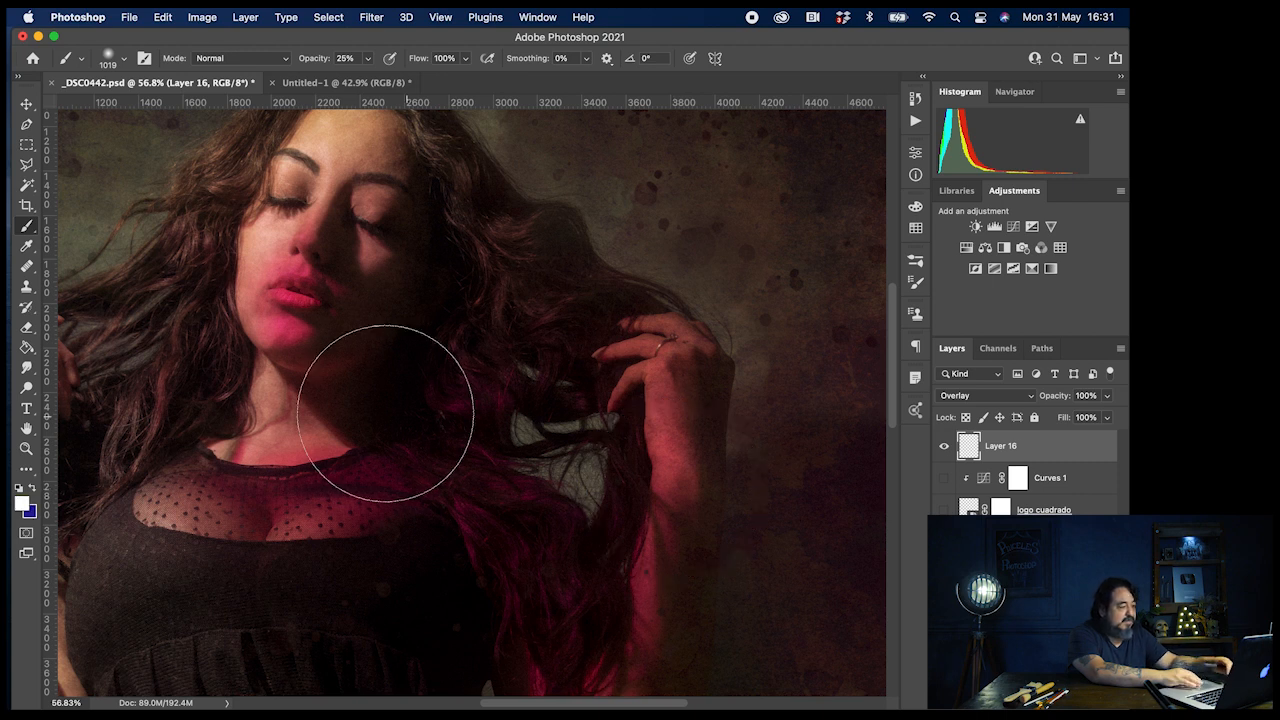
scroll(365, 409, "up", 8)
scroll(365, 409, "up", 10)
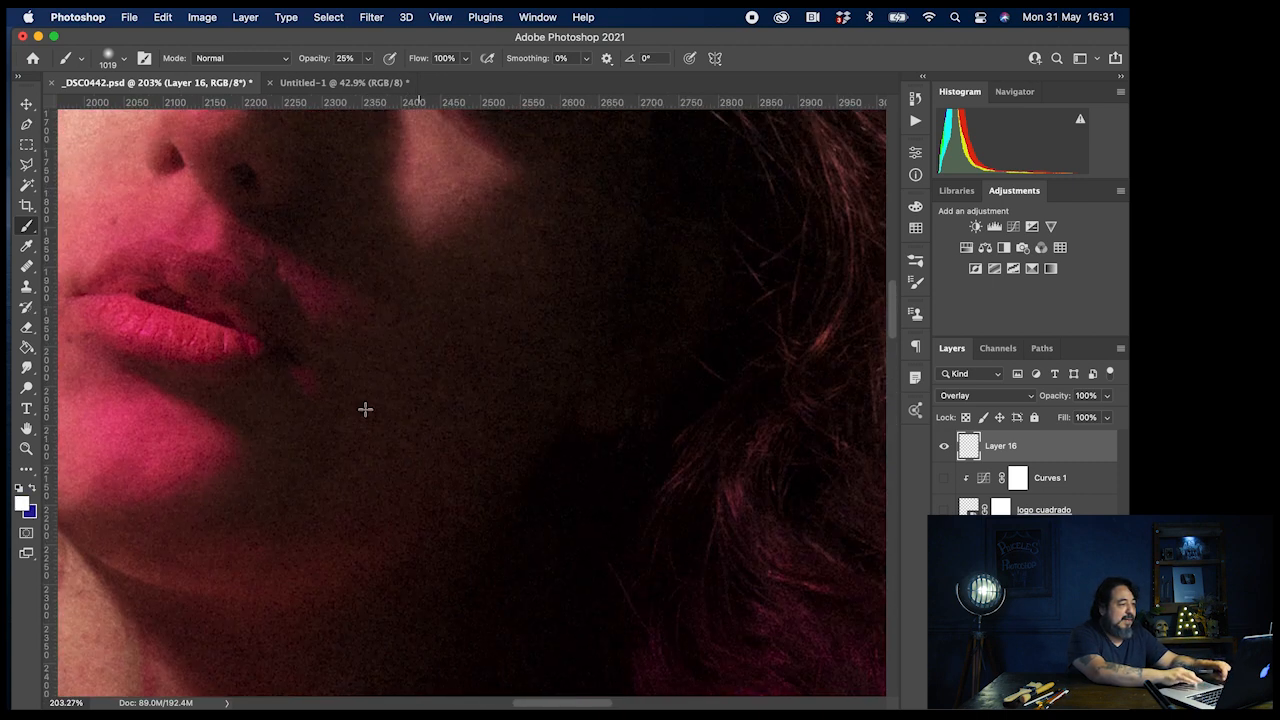
scroll(365, 409, "down", 7)
left_click_drag(366, 409, 221, 405)
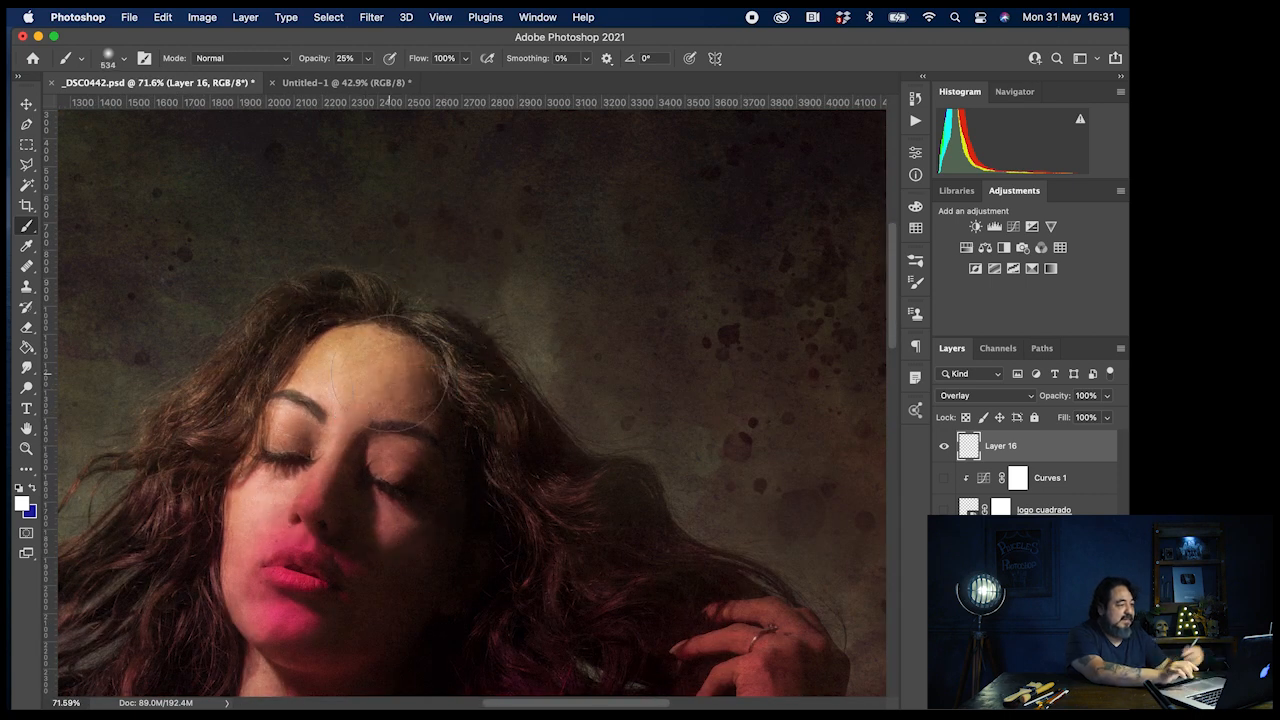
left_click_drag(388, 371, 345, 356)
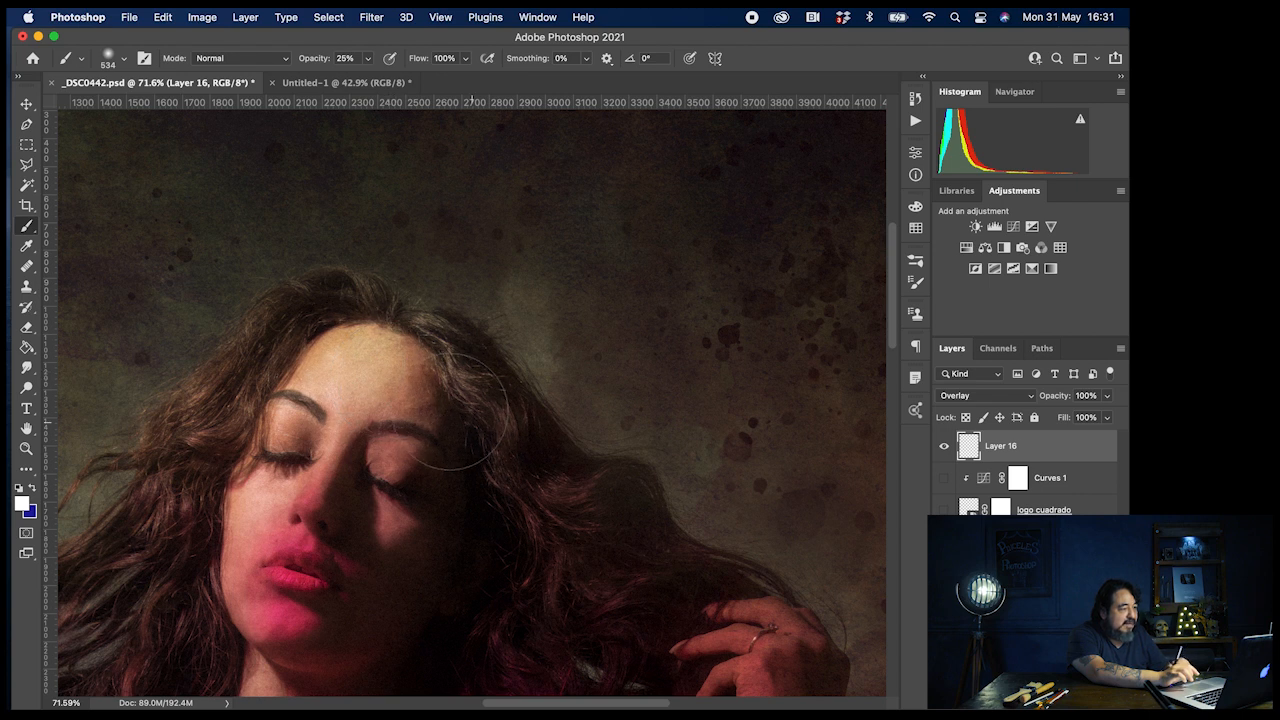
Step: Check the soft brush's size and hardness, and compare the face with Layer 16 hidden and shown
right_click(511, 340)
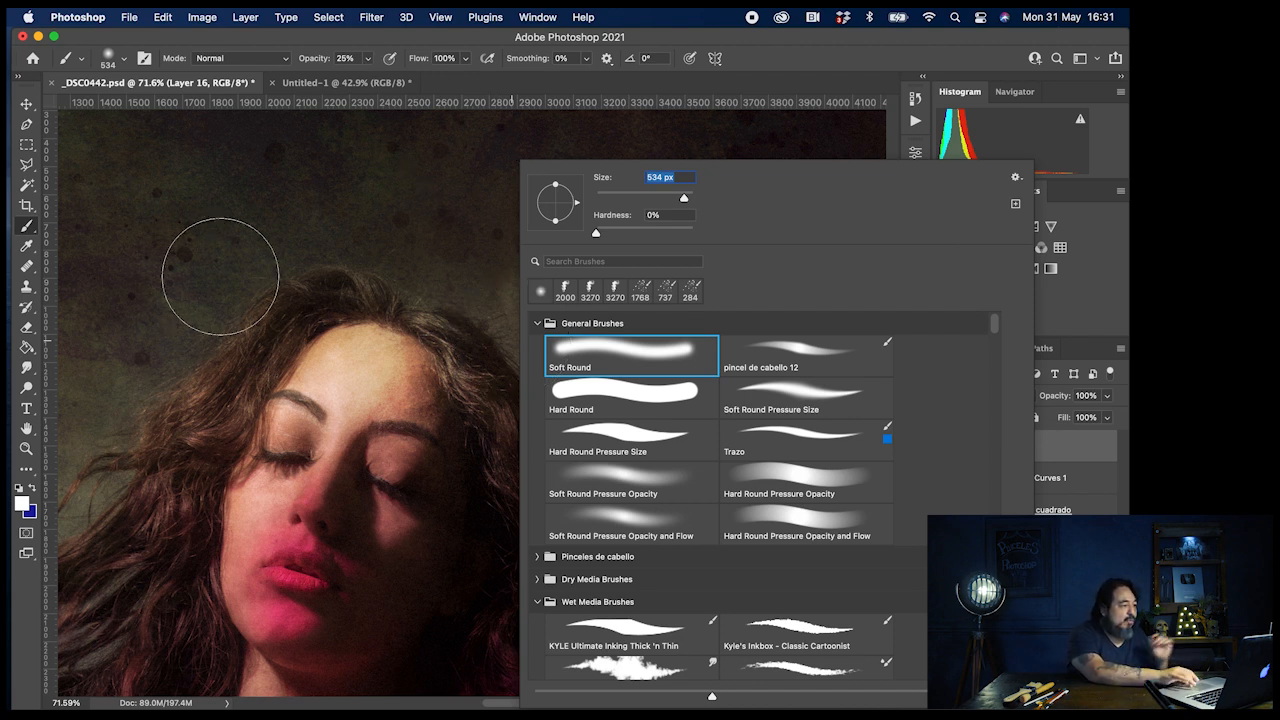
left_click(908, 54)
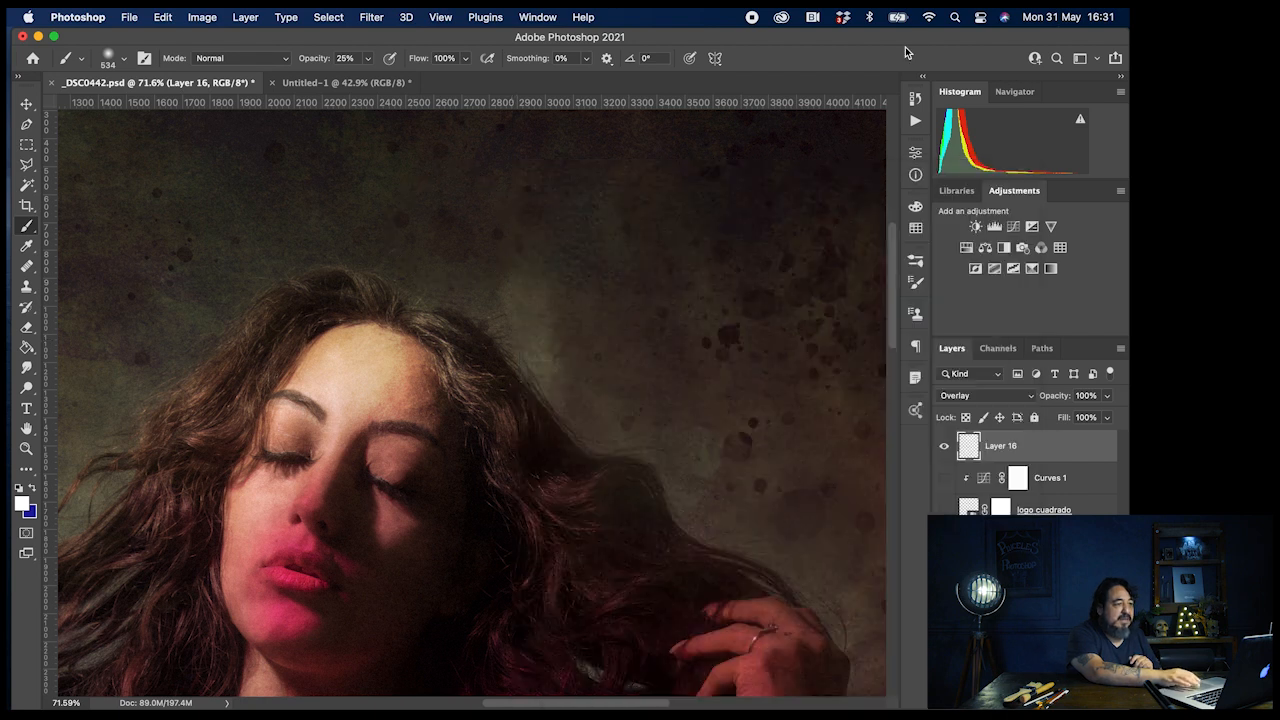
left_click(944, 447)
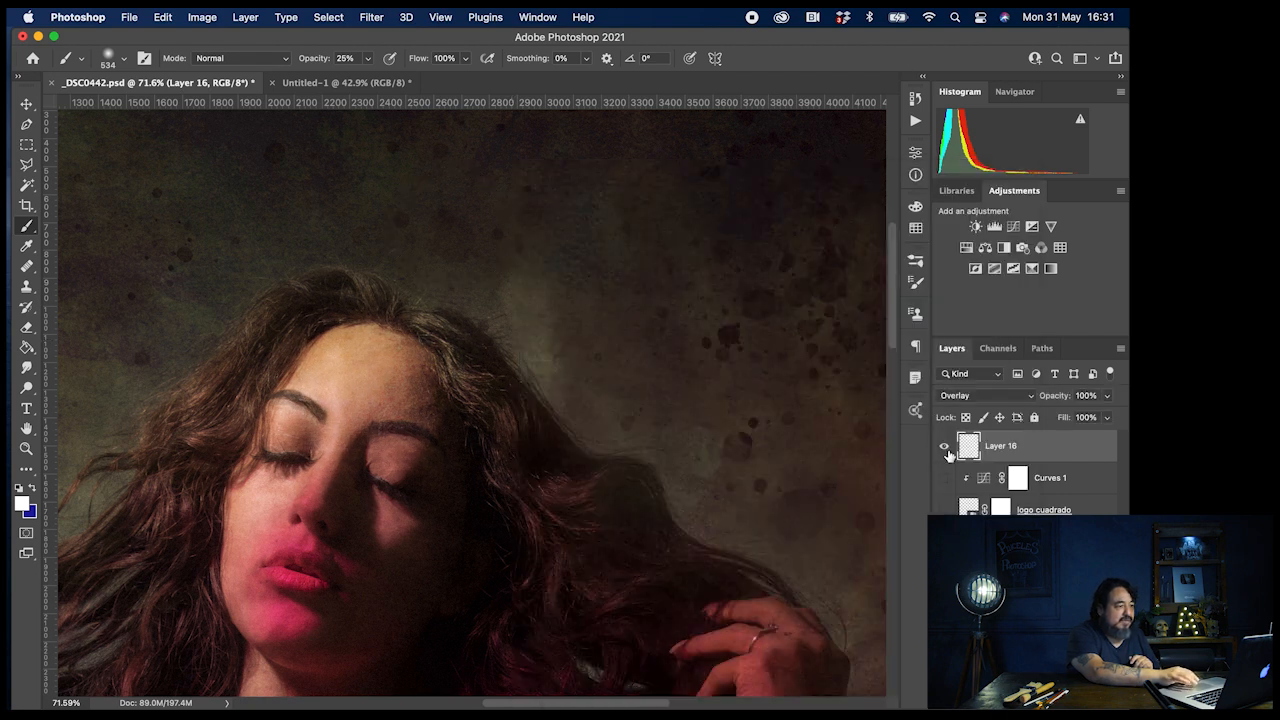
left_click(944, 447)
left_click(944, 447)
left_click(944, 447)
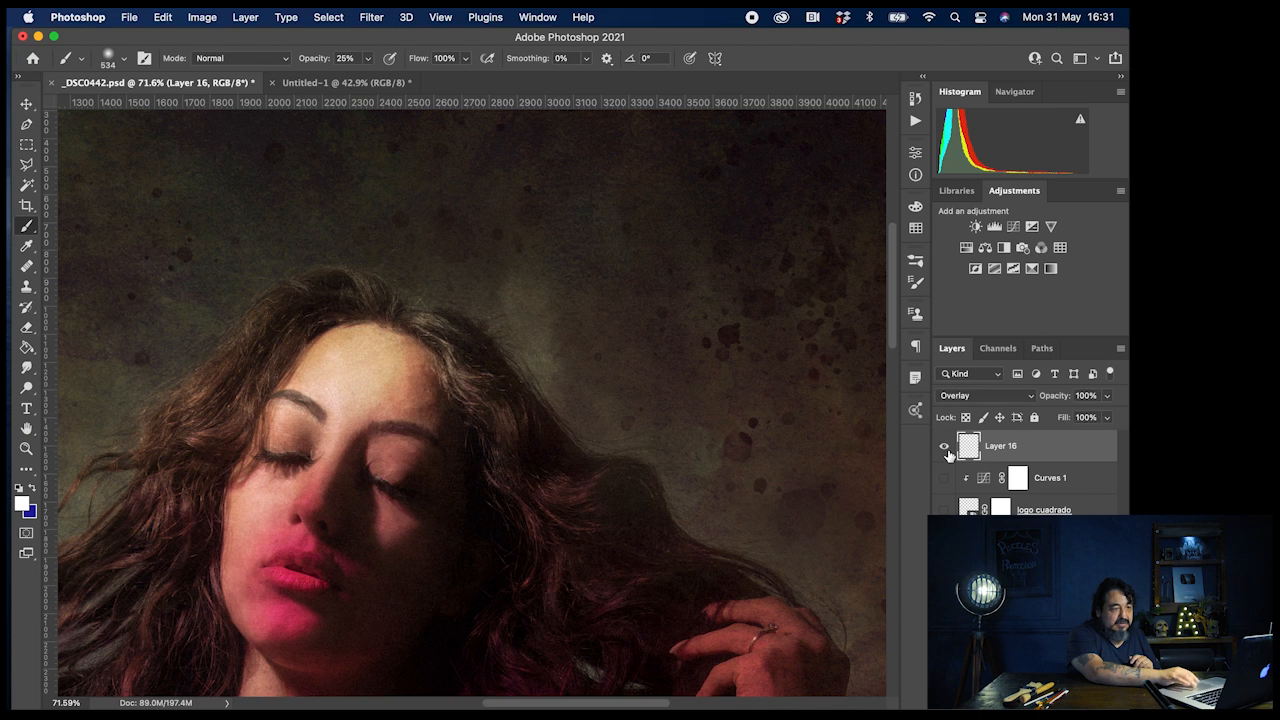
Step: Replace the painted Layer 16 with a new empty layer, and set the brush opacity to 13% and flow to 40%
key("BackSpace")
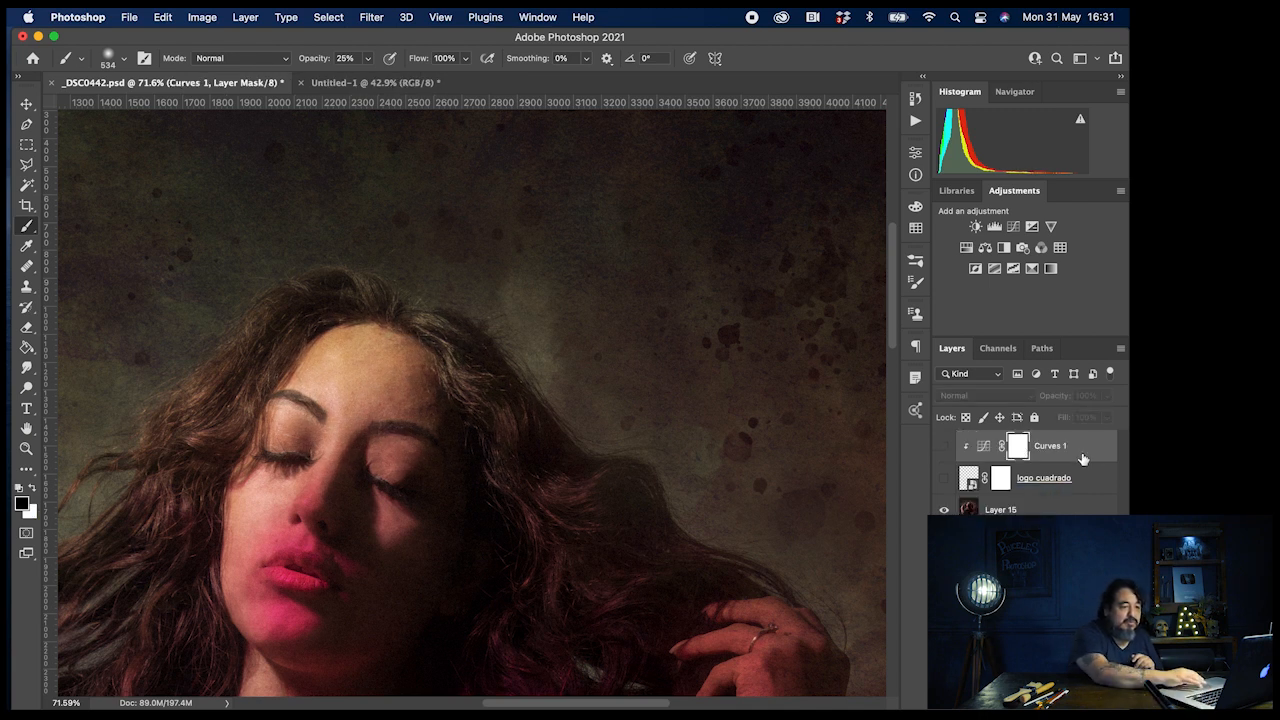
key("super+shift+alt+n")
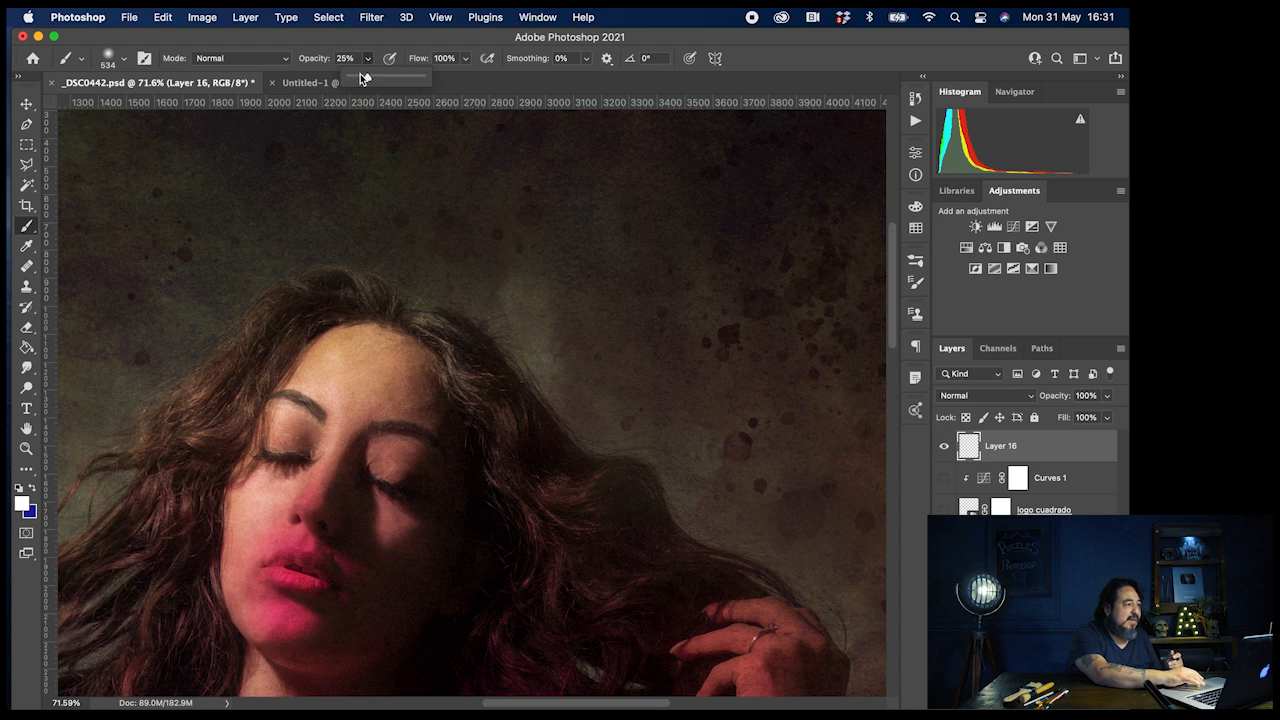
left_click(466, 58)
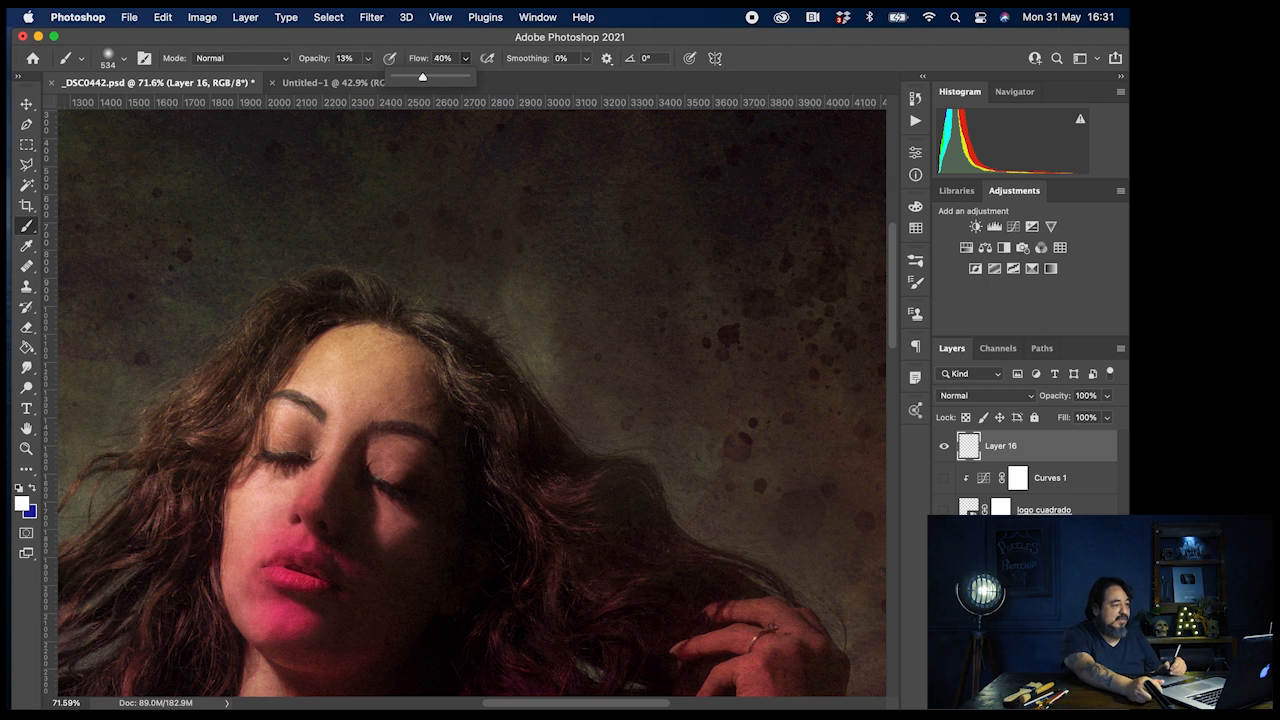
Step: Paint soft white light over the forehead and set the layer's blending mode to Overlay
mouse_move(386, 391)
left_mouse_down()
mouse_move(397, 388)
mouse_move(366, 384)
left_mouse_up()
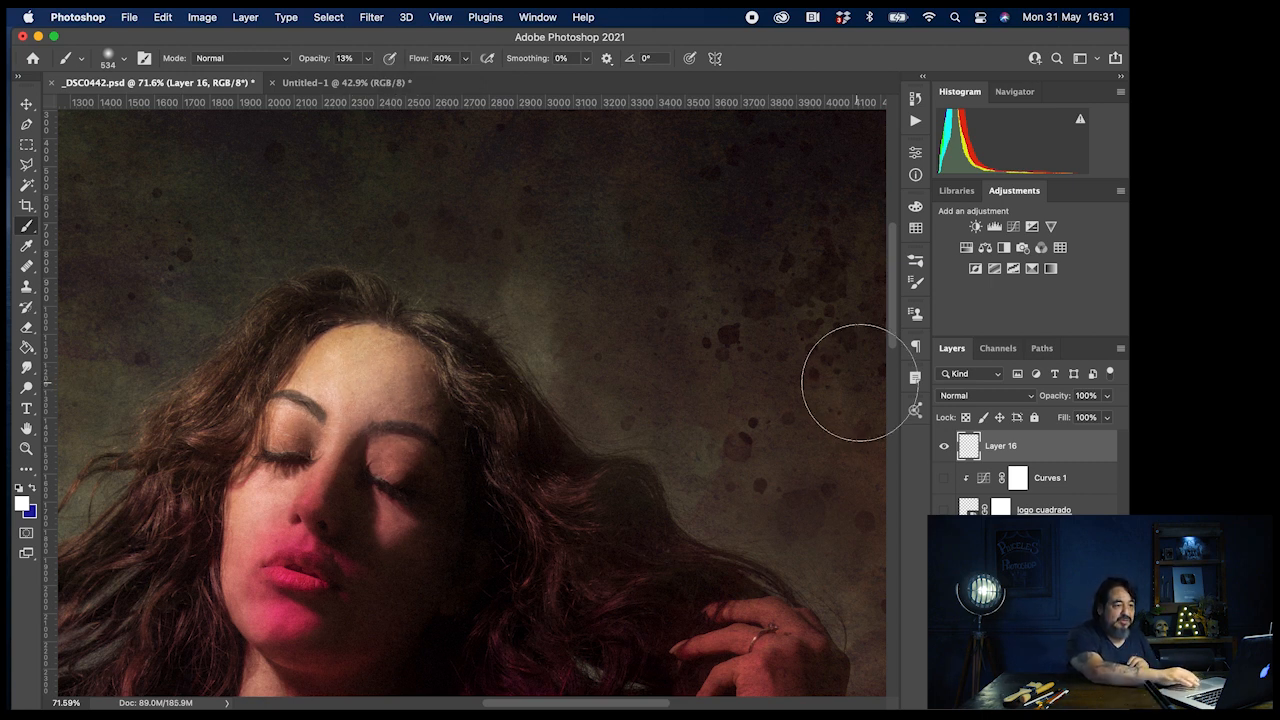
left_click(985, 398)
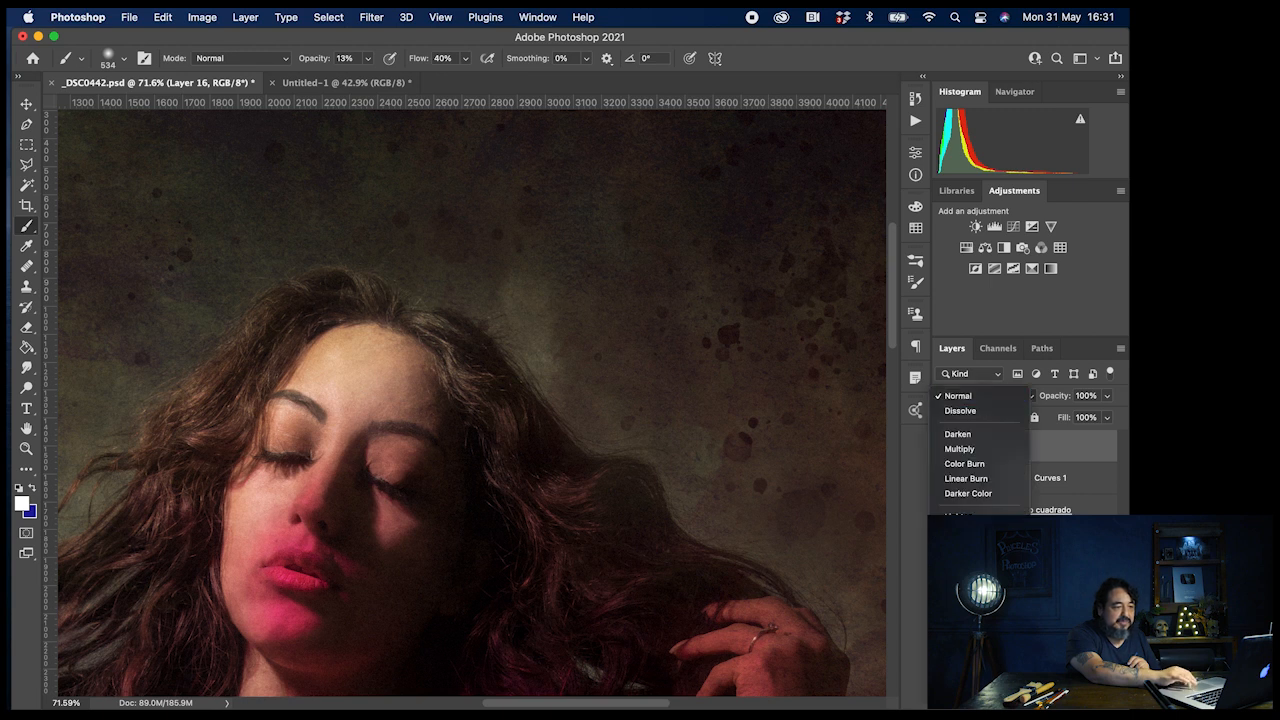
left_click(960, 599)
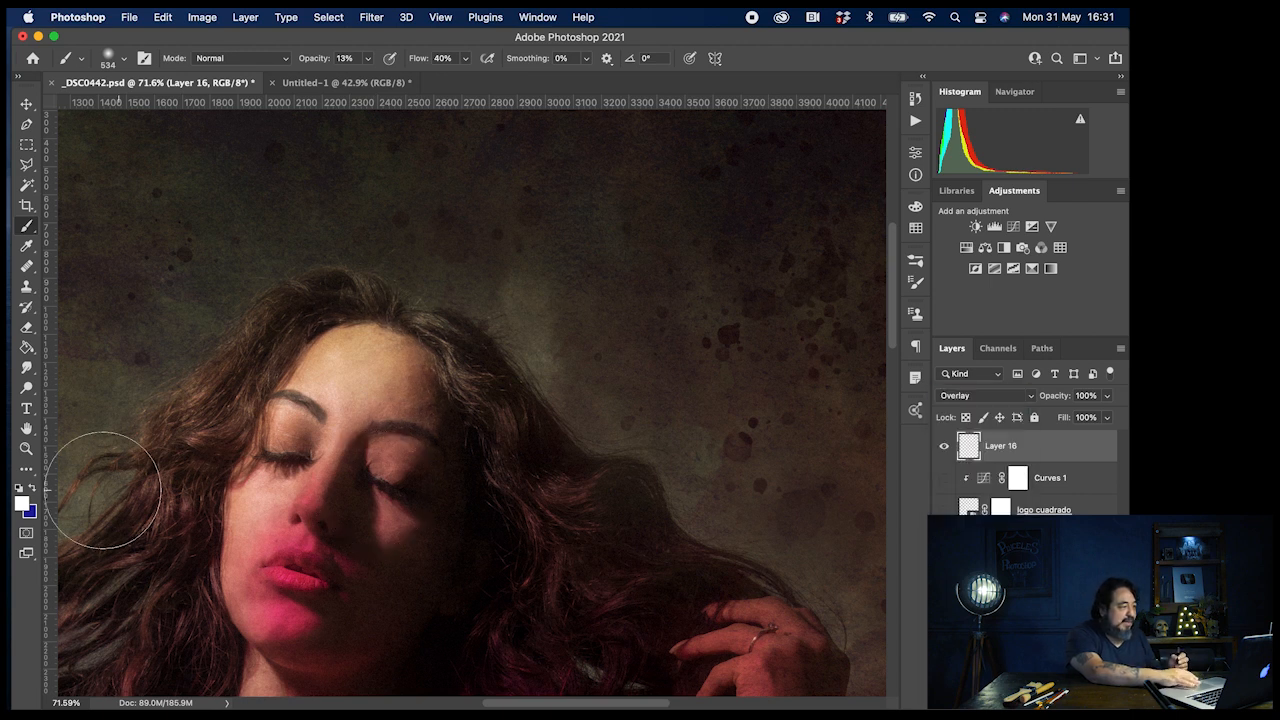
Step: Set the foreground colour to black and brush over the shadowed cheek
key("x")
left_click(22, 504)
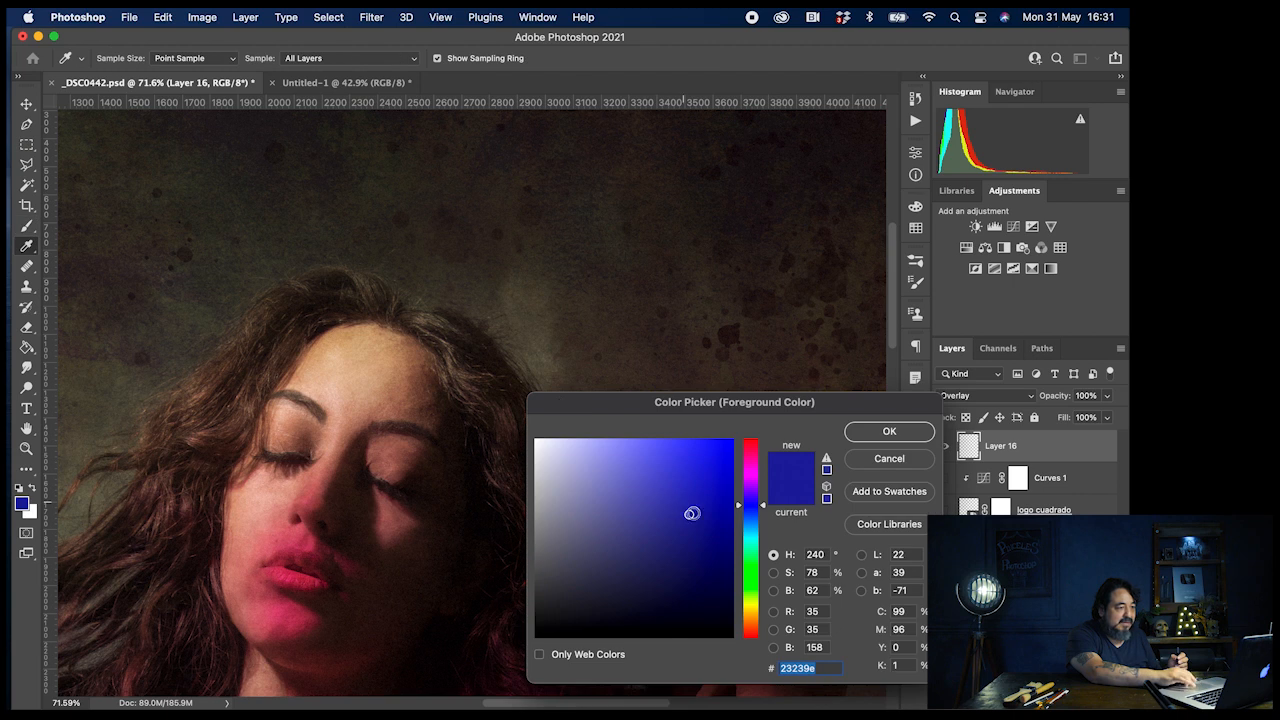
left_click(468, 691)
left_click(888, 432)
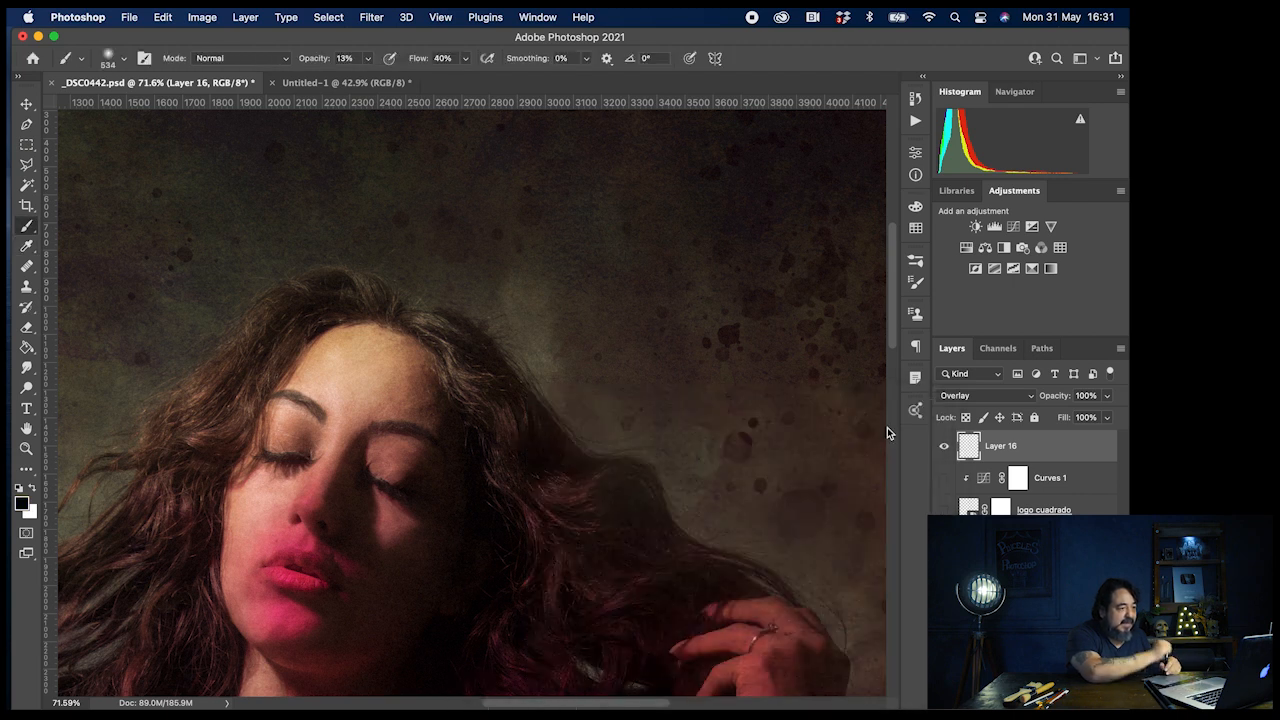
mouse_move(422, 552)
left_mouse_down()
mouse_move(342, 622)
mouse_move(391, 589)
mouse_move(396, 604)
mouse_move(311, 651)
mouse_move(342, 631)
mouse_move(364, 579)
left_mouse_up()
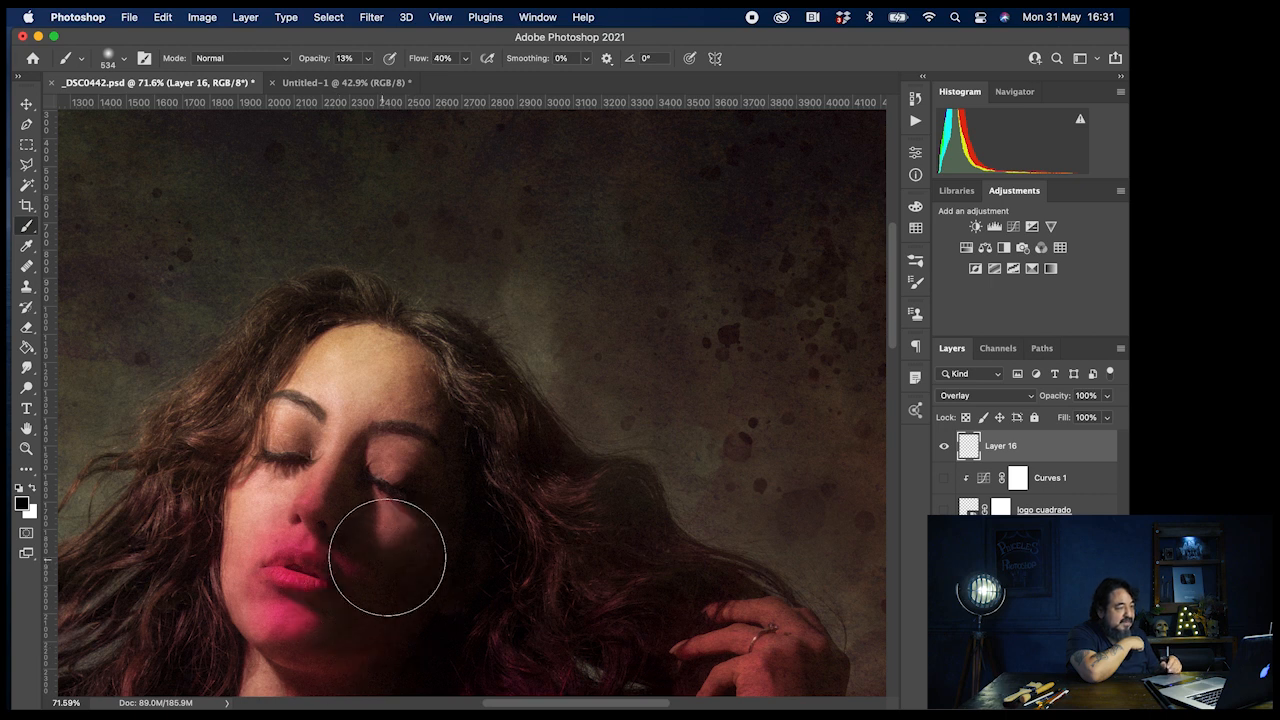
Step: Reduce the brush to about 110 px and darken the shadow beside the nose and above the corner of the lips
scroll(389, 552, "up", 5)
mouse_move(382, 489)
left_mouse_down()
mouse_move(243, 486)
mouse_move(280, 514)
mouse_move(214, 520)
left_mouse_up()
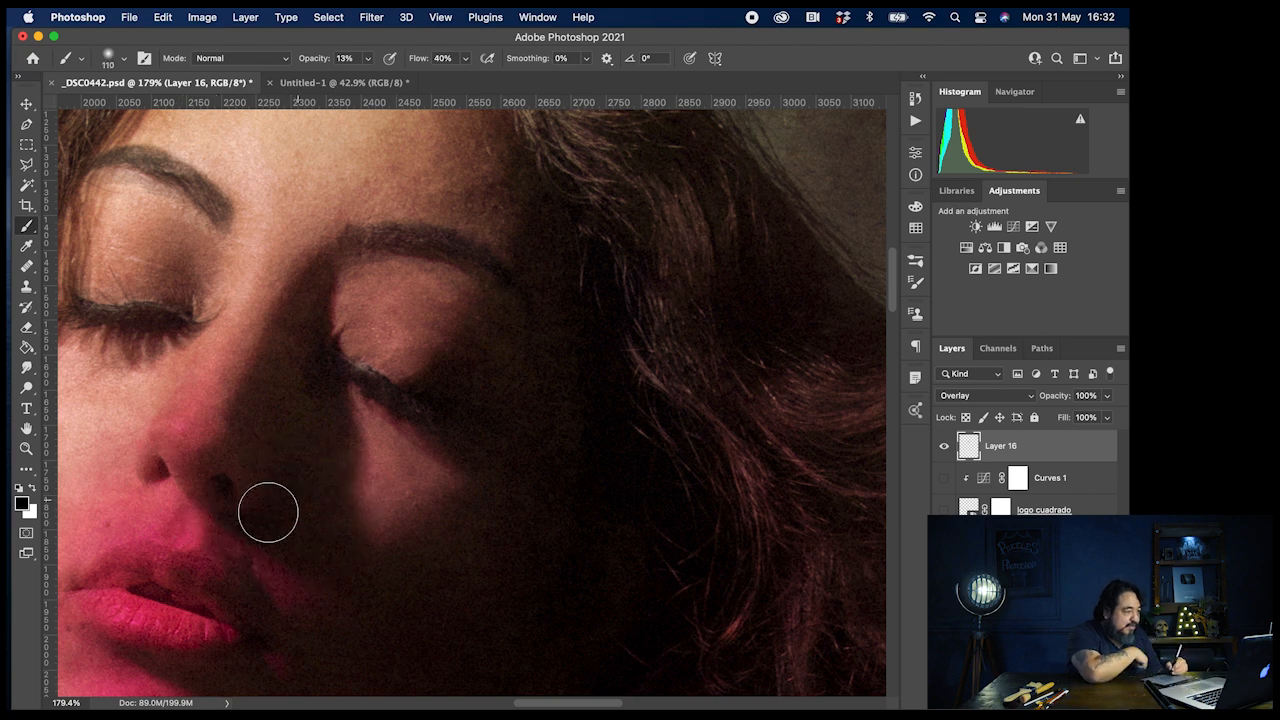
left_click_drag(252, 508, 220, 520)
left_click_drag(293, 540, 274, 536)
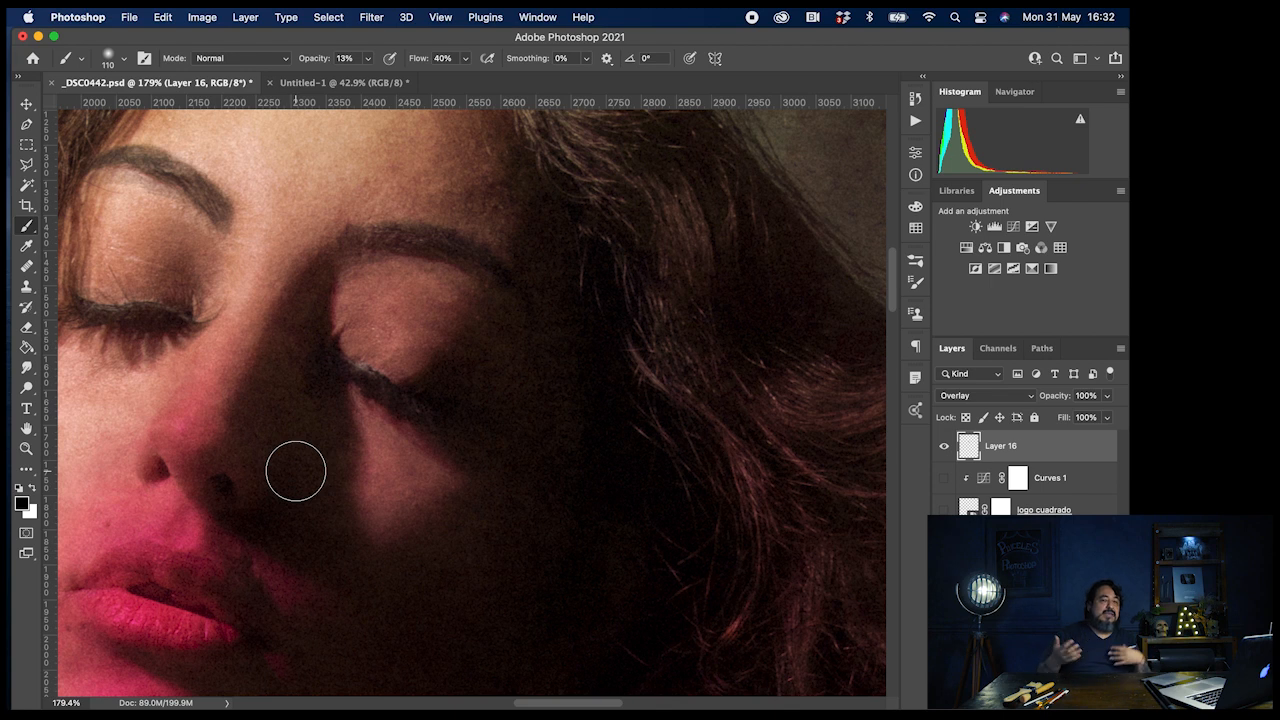
Step: Darken the shadow along the side of the nose bridge and beside the outer corner of the shaded eye
mouse_move(319, 292)
left_mouse_down()
mouse_move(234, 416)
mouse_move(294, 318)
mouse_move(280, 376)
left_mouse_up()
left_click_drag(318, 281, 266, 404)
left_click_drag(287, 351, 284, 374)
mouse_move(494, 430)
left_mouse_down()
mouse_move(456, 313)
mouse_move(509, 340)
mouse_move(477, 329)
mouse_move(431, 362)
mouse_move(485, 373)
mouse_move(491, 332)
left_mouse_up()
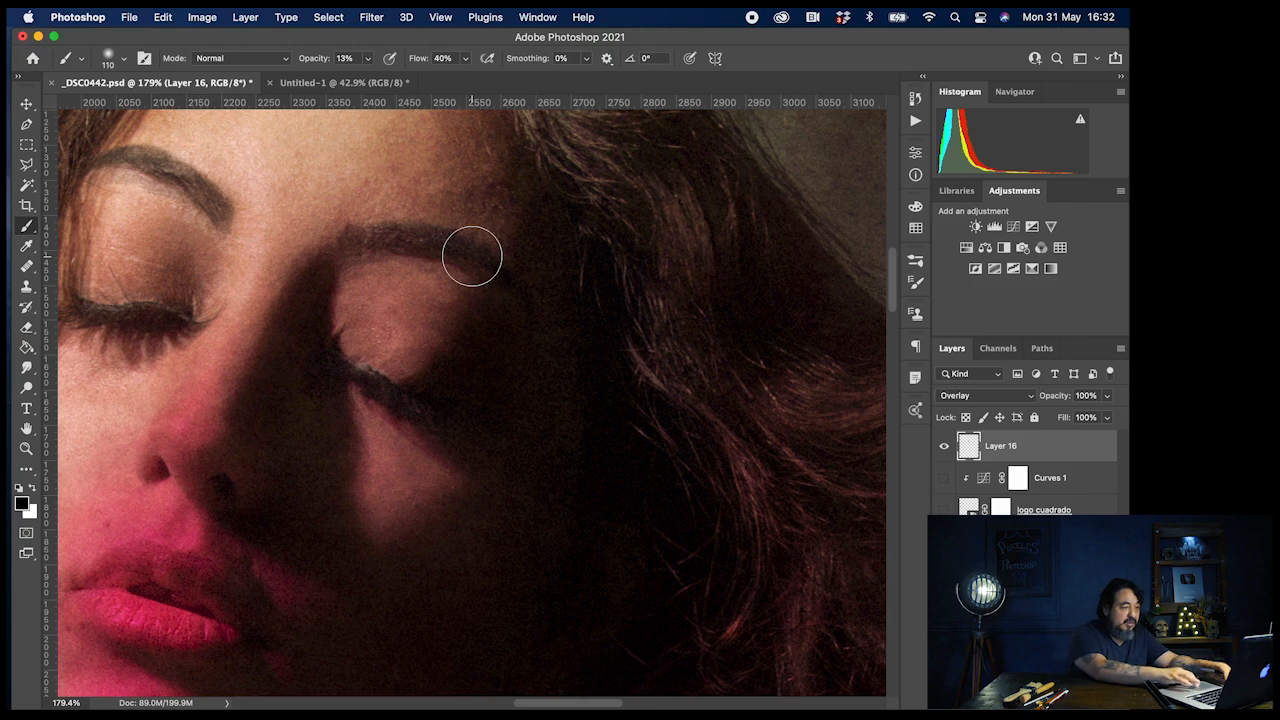
Step: Vary the brush's size and hardness on the canvas, raising hardness to 100% and ending at 1427 px and 5%, and open the brush presets
scroll(472, 257, "down", 10)
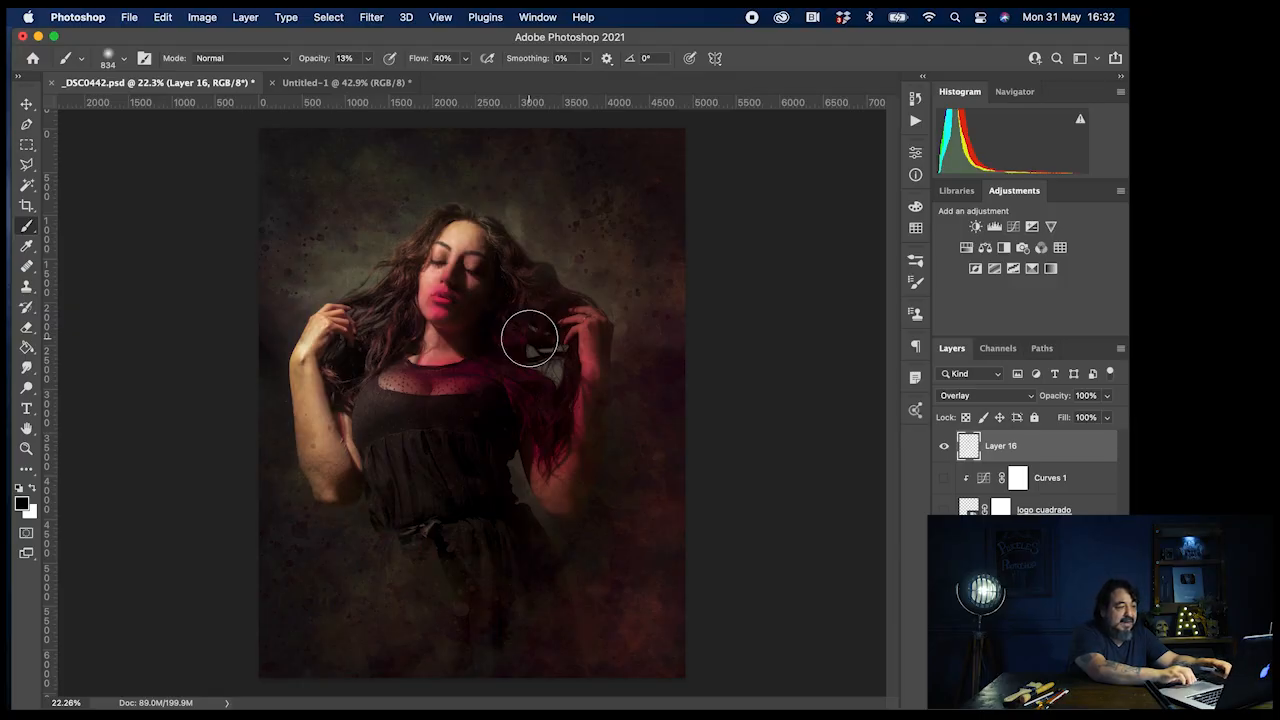
mouse_move(529, 338)
left_mouse_down()
mouse_move(601, 340)
mouse_move(474, 360)
mouse_move(657, 362)
mouse_move(543, 366)
mouse_move(555, 372)
mouse_move(550, 220)
mouse_move(564, 133)
mouse_move(536, 377)
left_mouse_up()
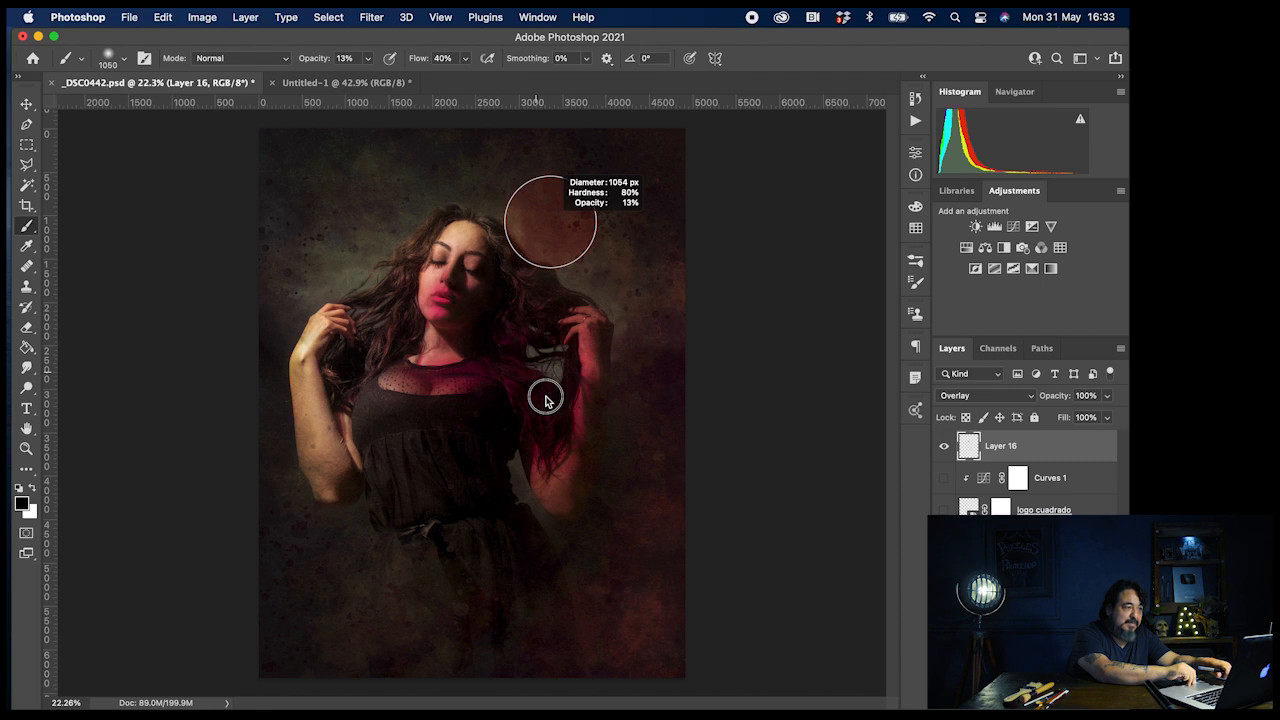
left_click_drag(549, 421, 536, 505)
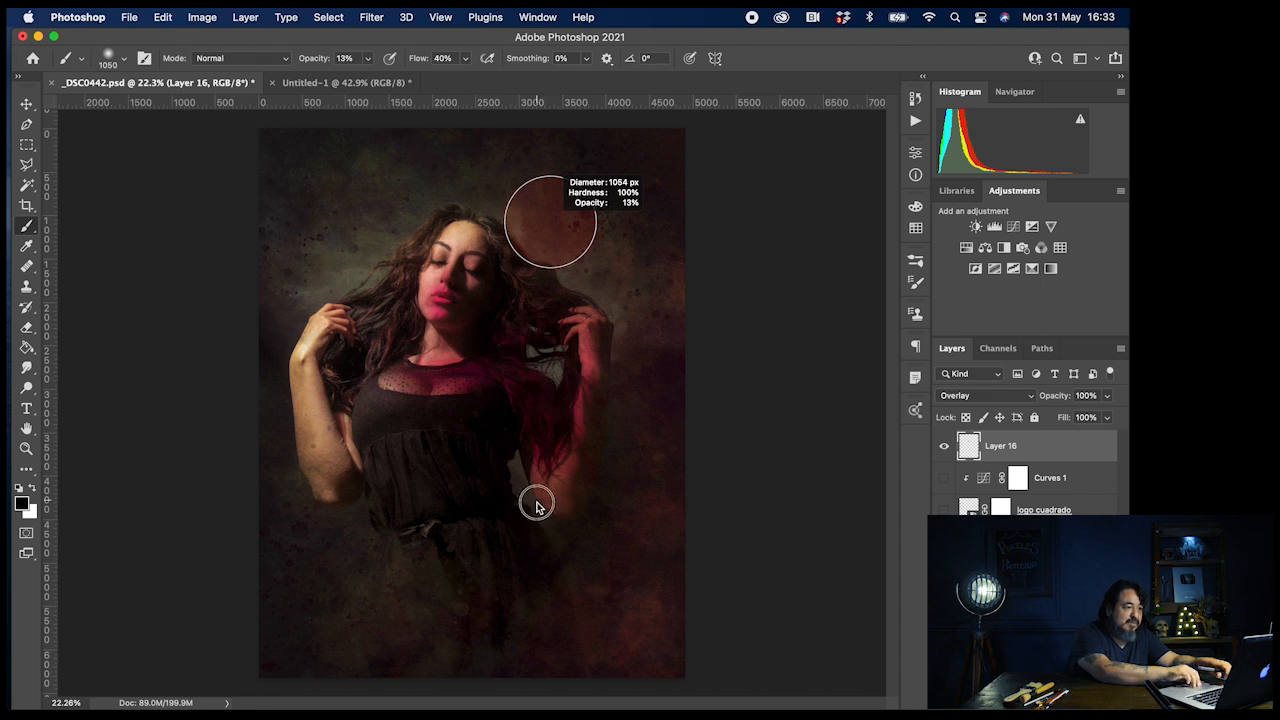
mouse_move(536, 505)
left_mouse_down()
mouse_move(545, 207)
mouse_move(599, 217)
mouse_move(564, 209)
left_mouse_up()
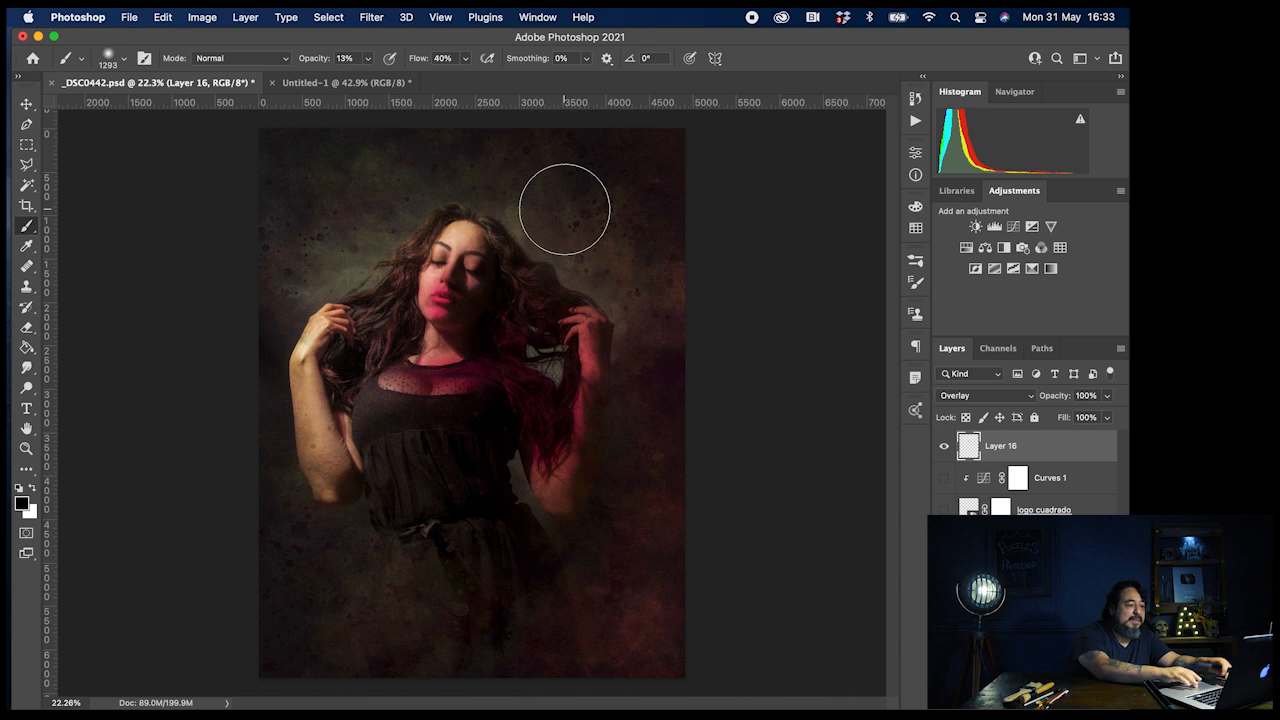
mouse_move(505, 245)
left_mouse_down()
mouse_move(489, 254)
mouse_move(518, 258)
left_mouse_up()
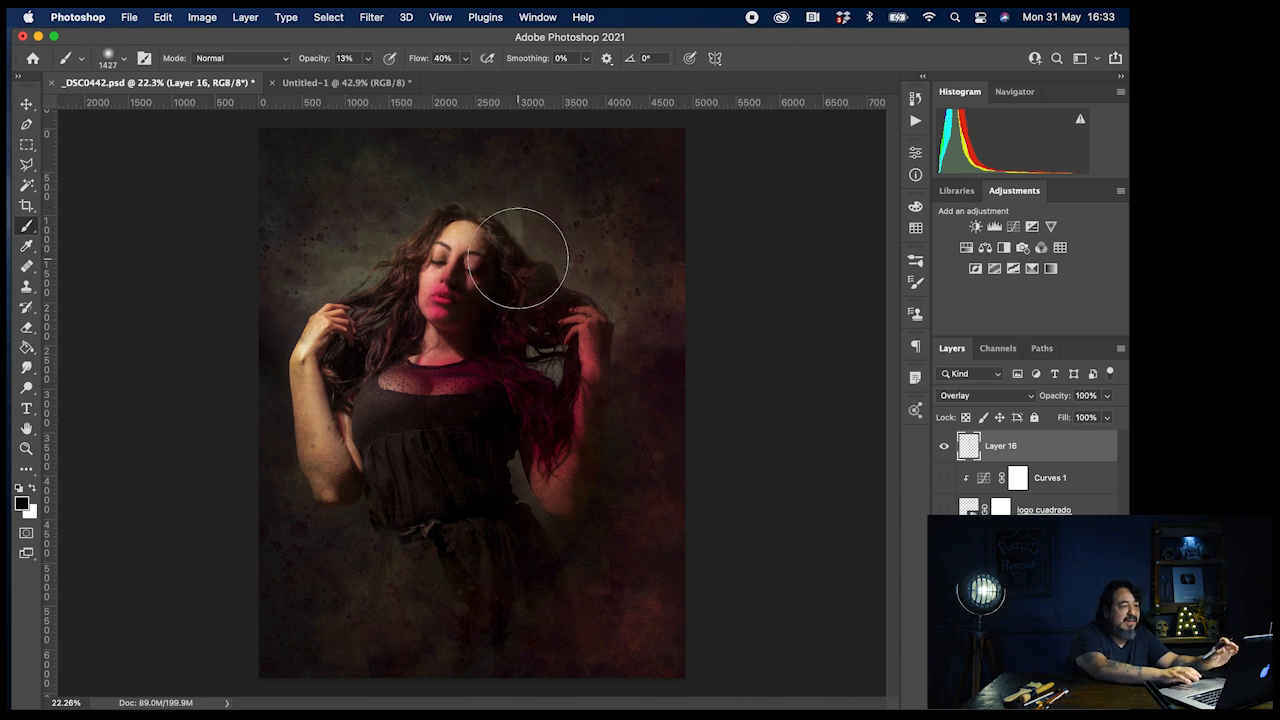
right_click(560, 355)
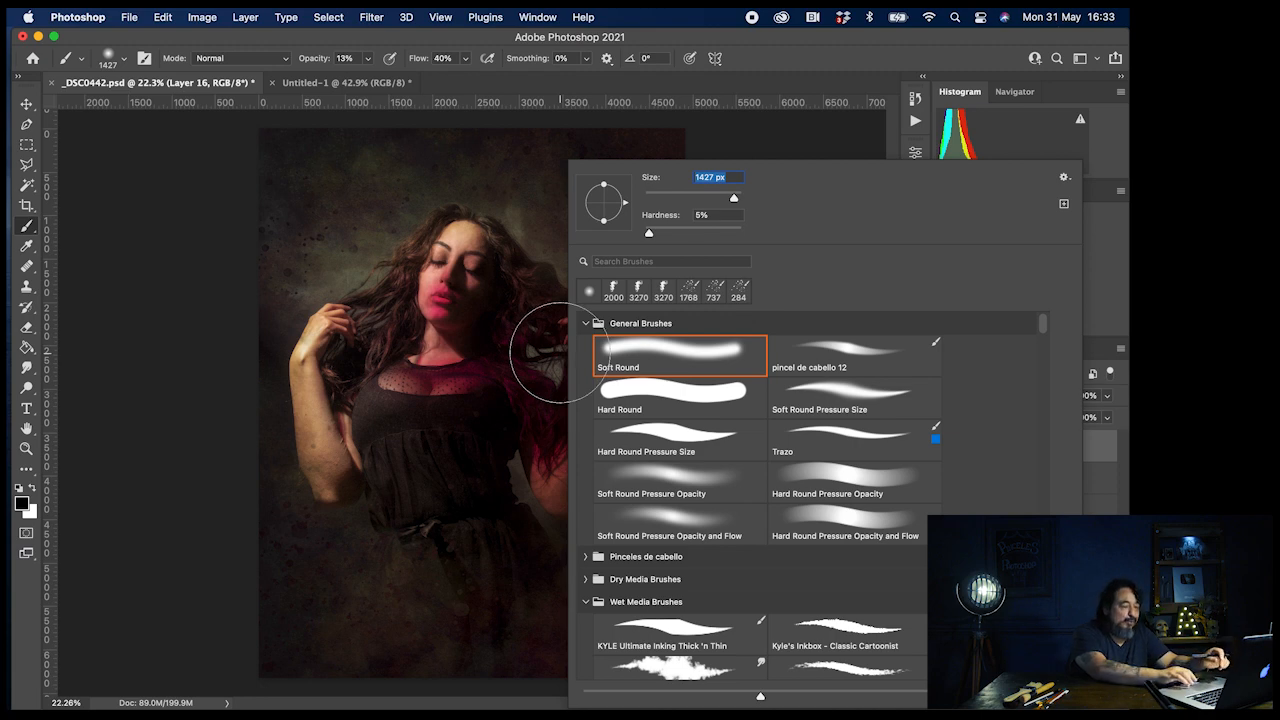